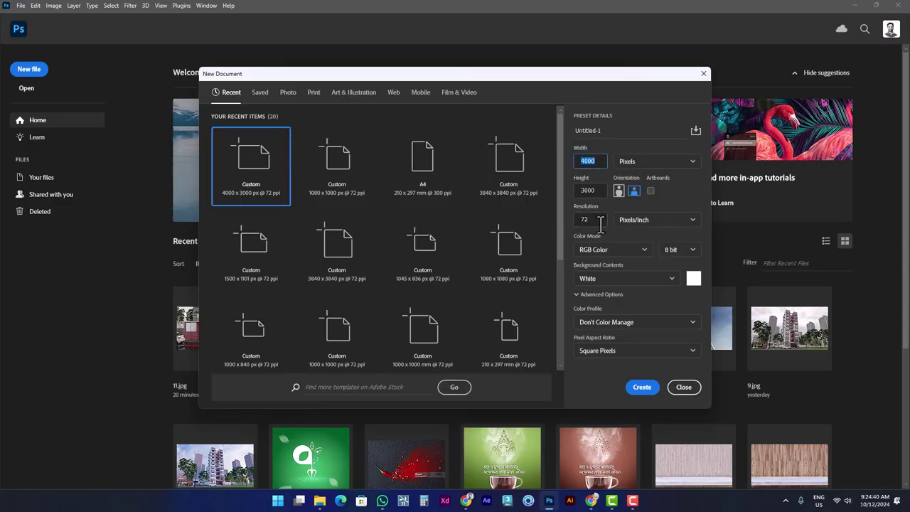
- Set resolution to 72 ppi and create the 4000 × 3000 px white-background document
left_click(600, 222)
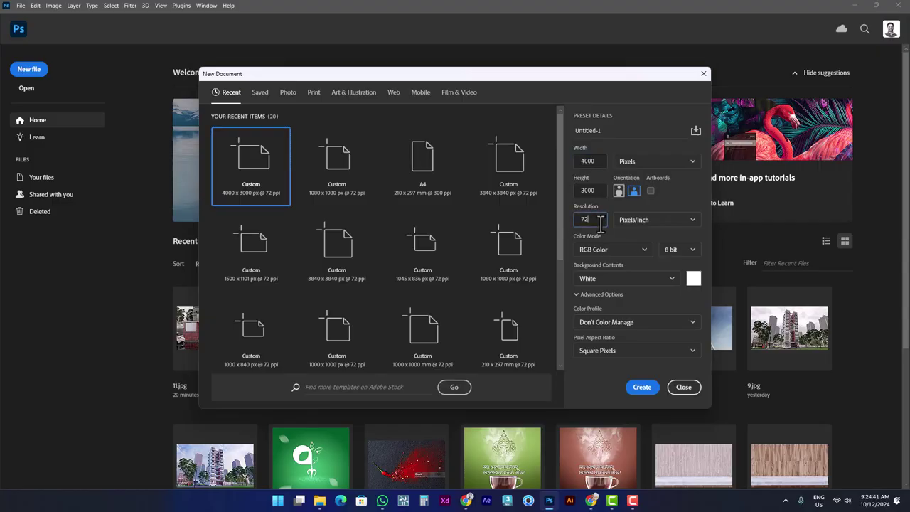
left_click(642, 390)
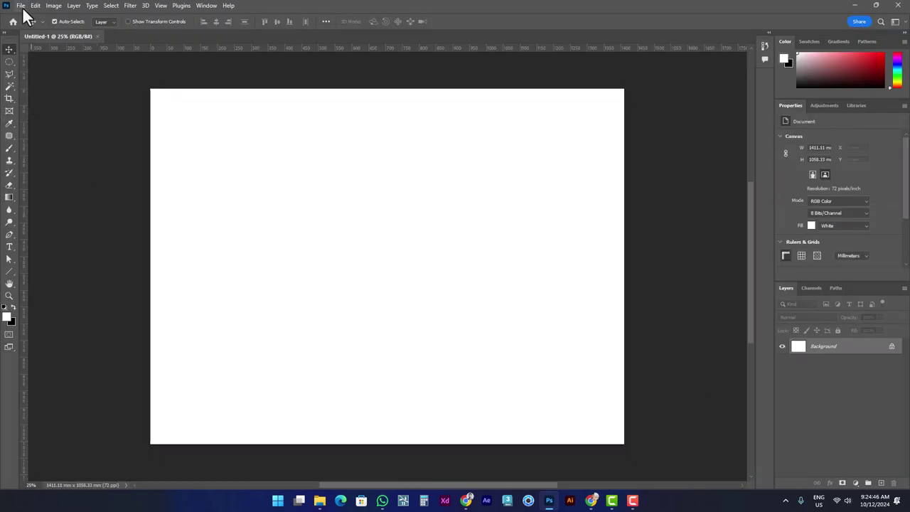
left_click(22, 6)
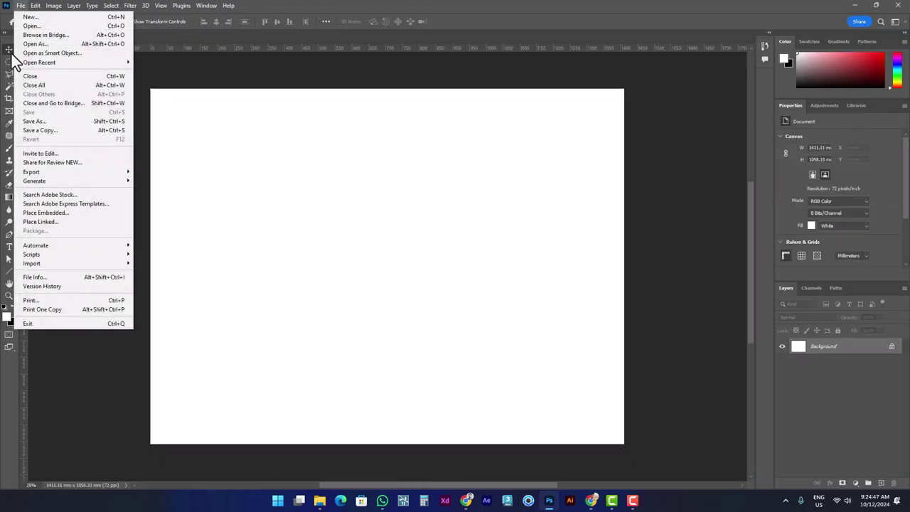
left_click(57, 214)
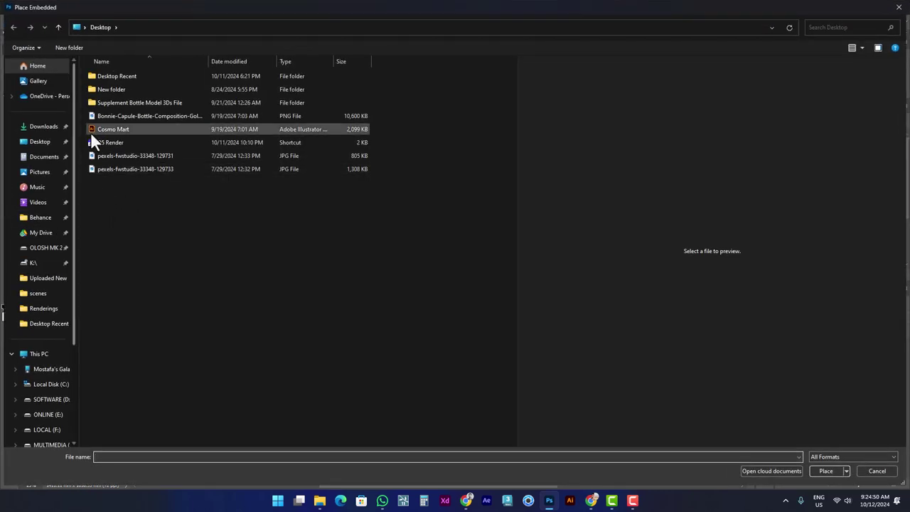
left_click(123, 156)
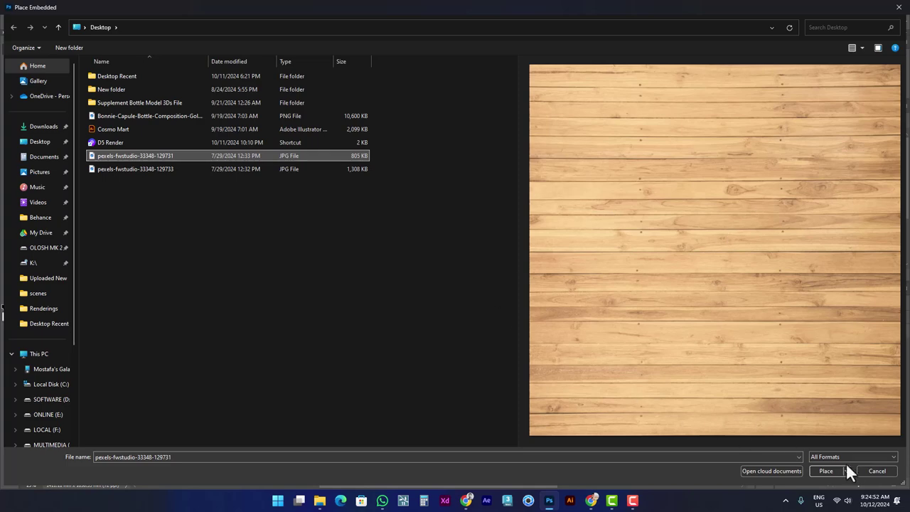
left_click(827, 471)
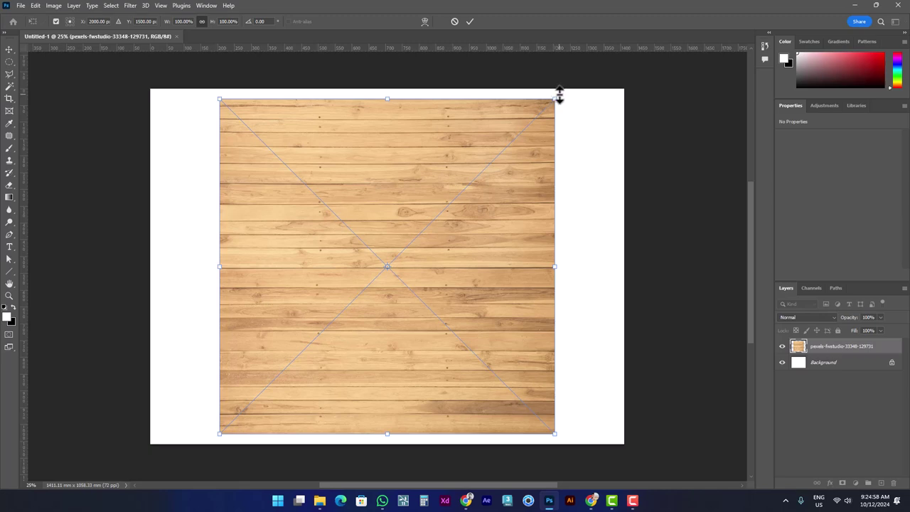
- Rotate the placed wood image -90° so the planks run vertically
left_click_drag(560, 96, 405, 93)
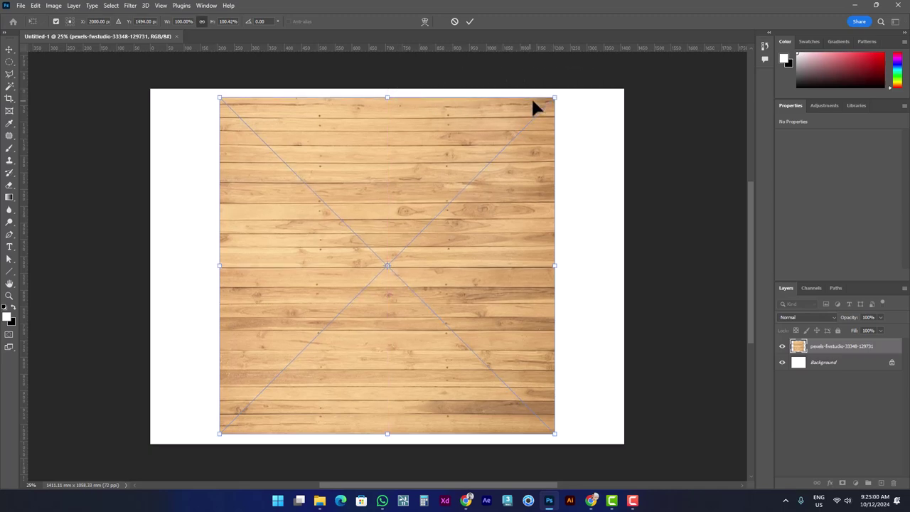
left_click_drag(569, 94, 254, 144)
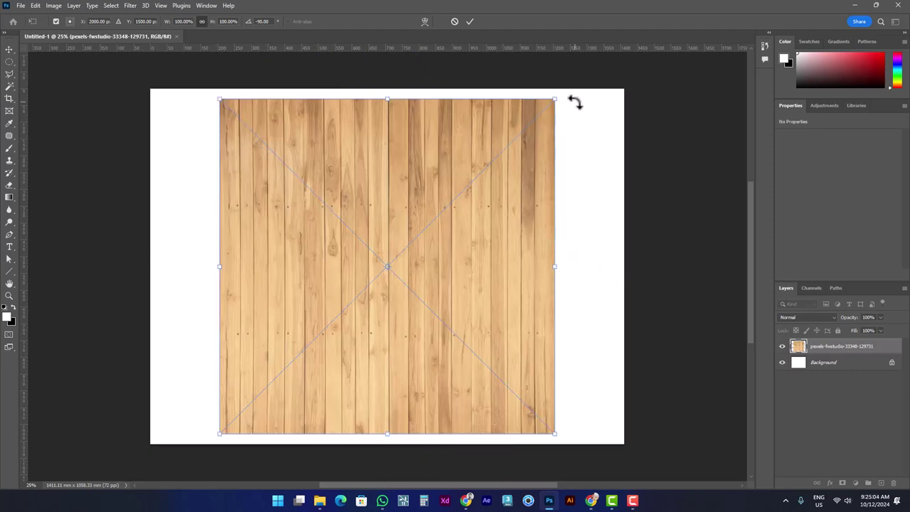
key("ctrl+z")
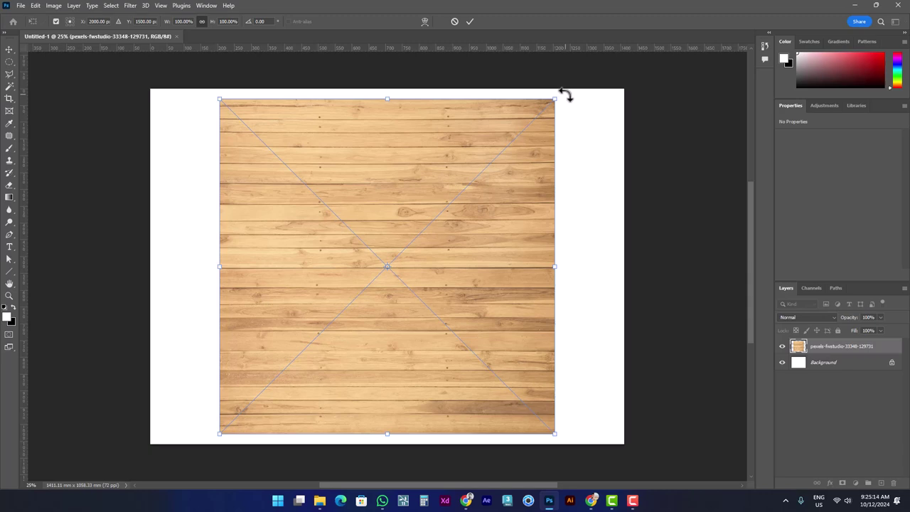
left_click_drag(562, 95, 456, 91)
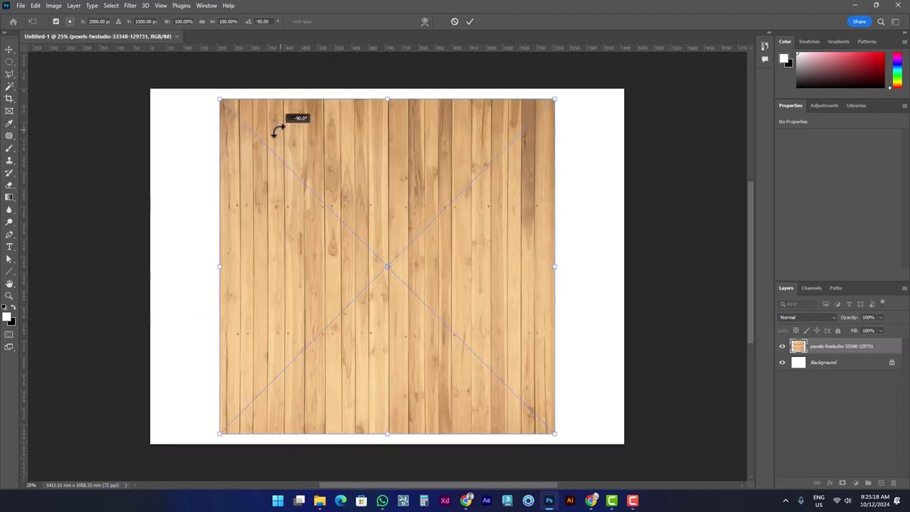
left_click_drag(456, 91, 306, 140)
- Commit the rotation and move the wood image down to the canvas bottom
key("Return")
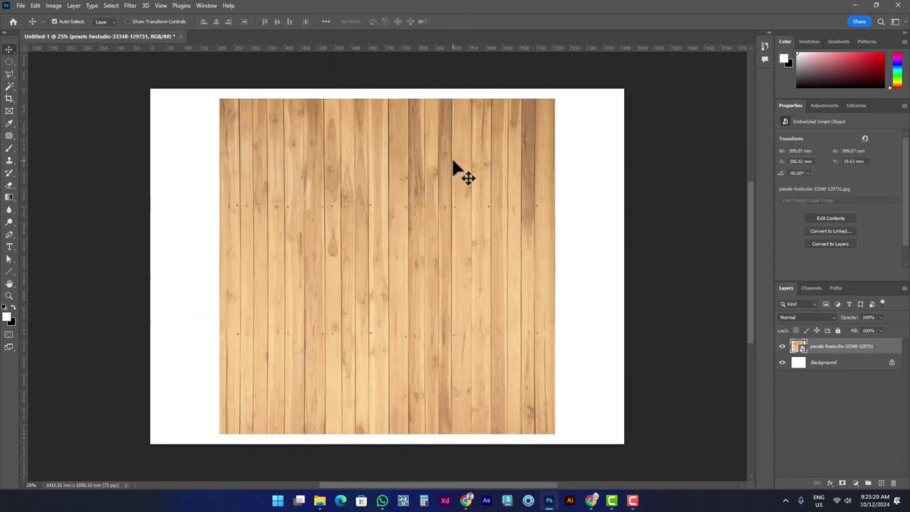
scroll(443, 178, "down", 2)
scroll(436, 186, "down", 2)
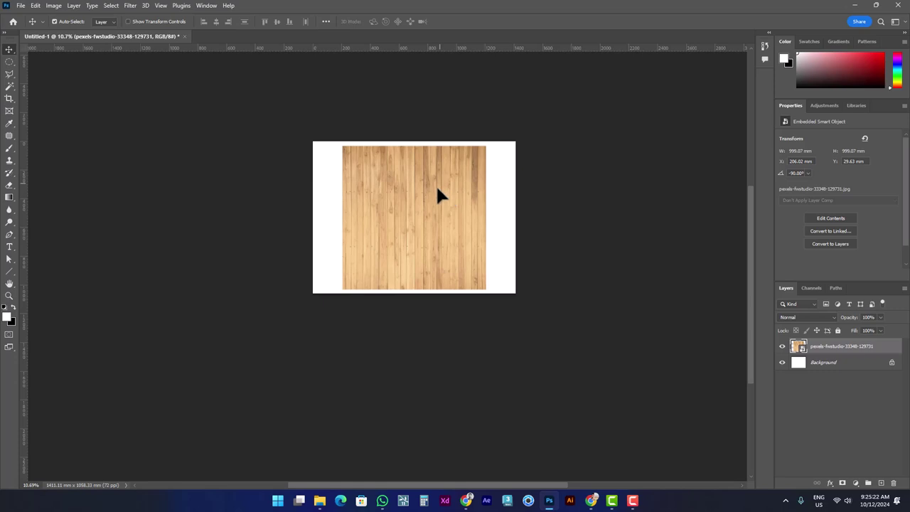
left_click_drag(438, 191, 439, 294)
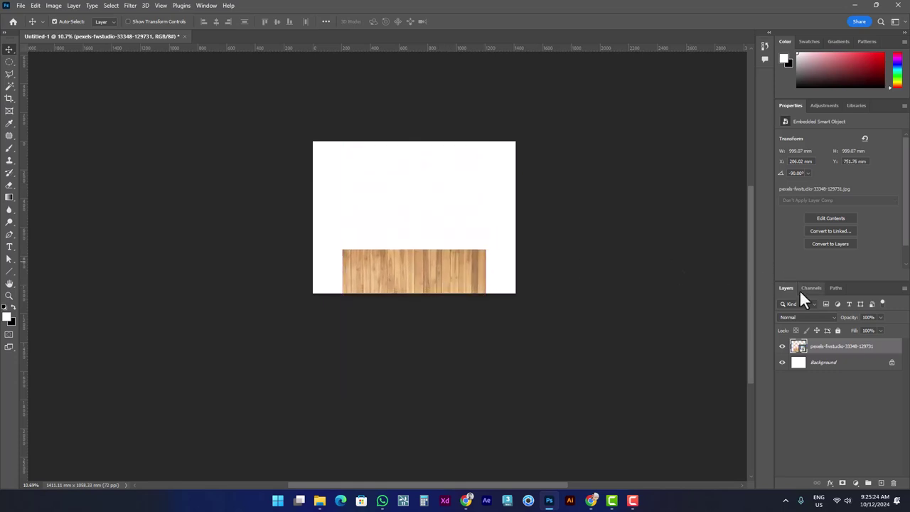
- Duplicate the wood layer, hide the copy, and reselect the original layer
key("ctrl+j")
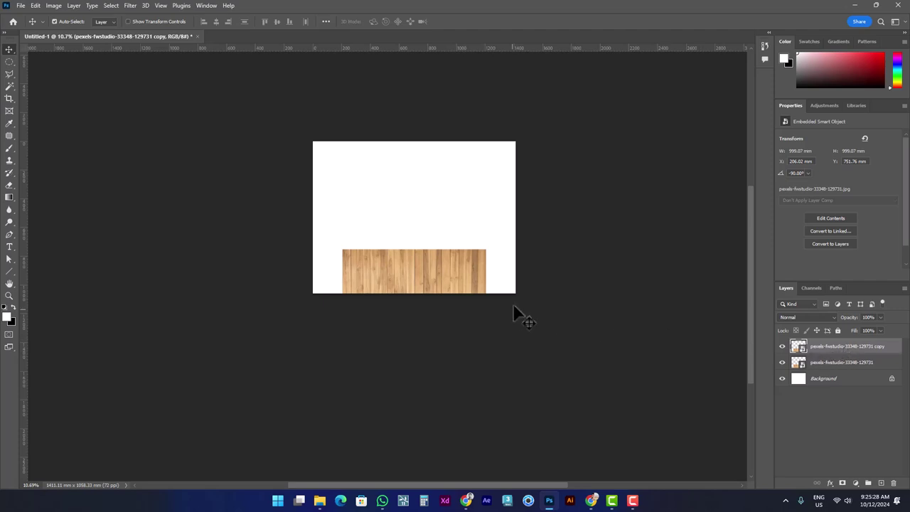
left_click(784, 347)
left_click(803, 364)
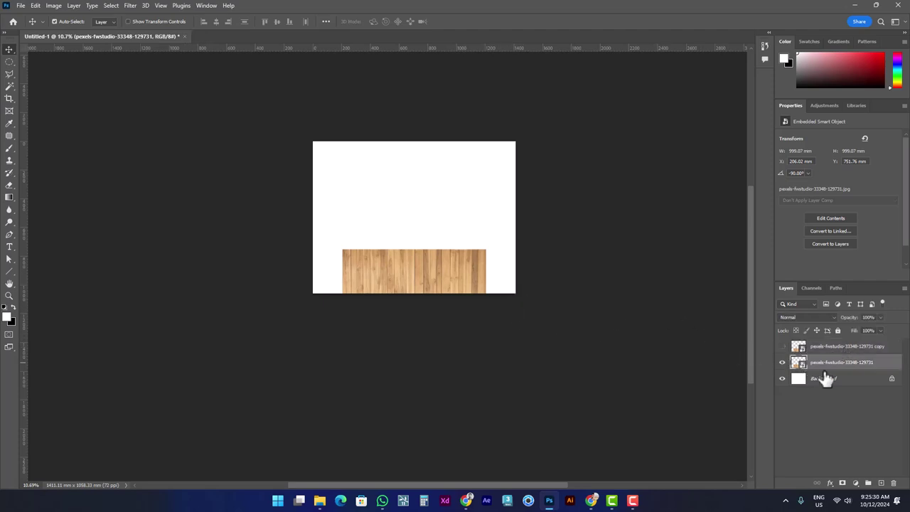
key("ctrl+t")
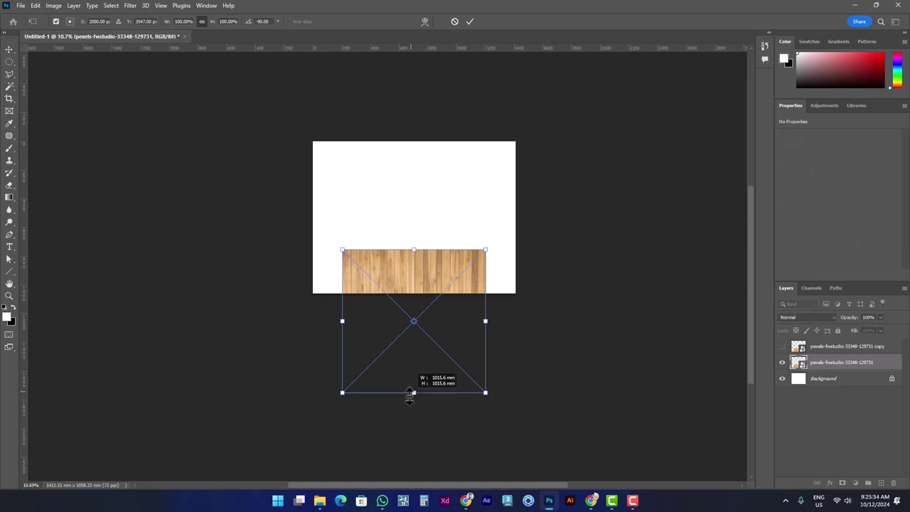
- Enlarge the wood image to stretch across the full canvas width
left_click_drag(410, 396, 413, 453)
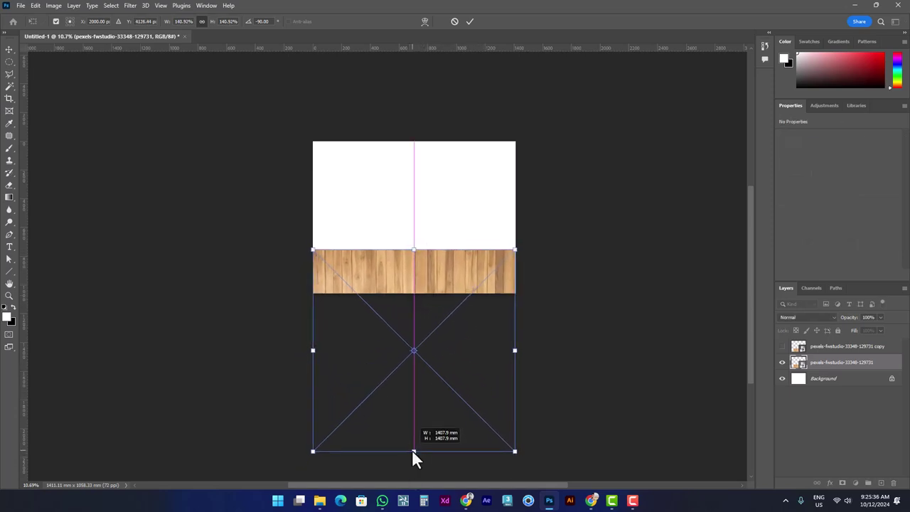
mouse_move(488, 301)
left_mouse_down()
mouse_move(480, 252)
mouse_move(514, 272)
left_mouse_up()
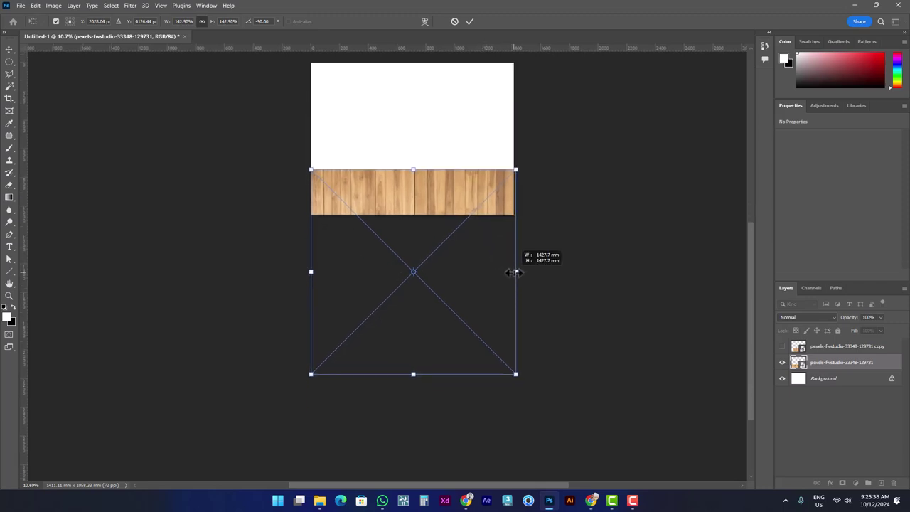
left_click_drag(447, 199, 445, 209)
- Apply a perspective transform widening the bottom so planks recede, then nudge the floor up
right_click(445, 209)
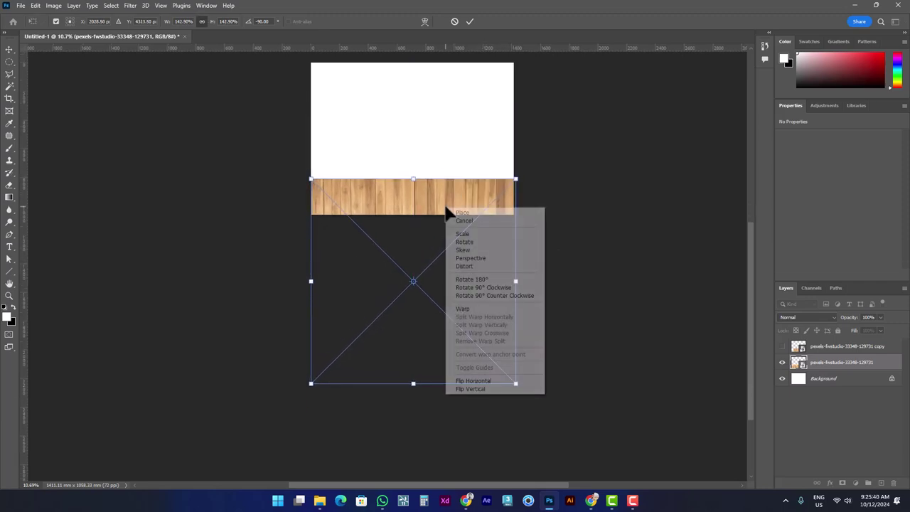
left_click(475, 259)
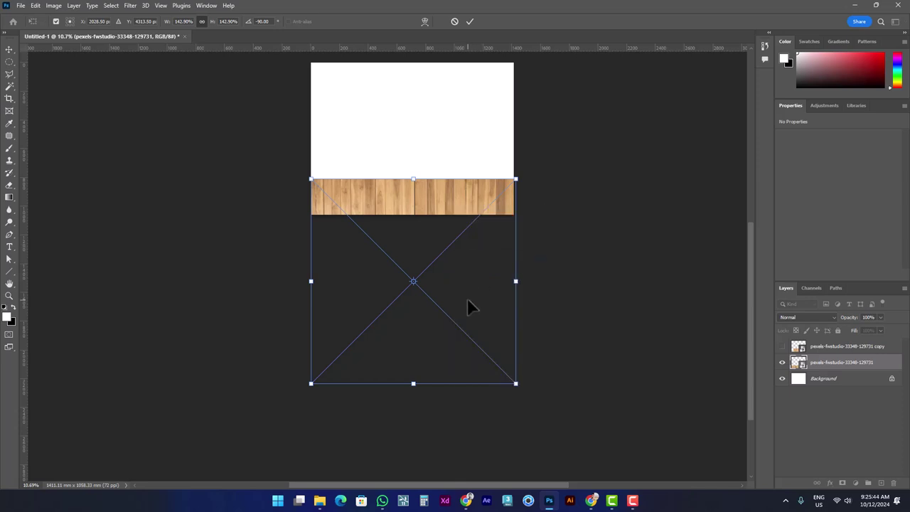
scroll(467, 298, "down", 1)
scroll(484, 344, "down", 1)
scroll(507, 343, "down", 3)
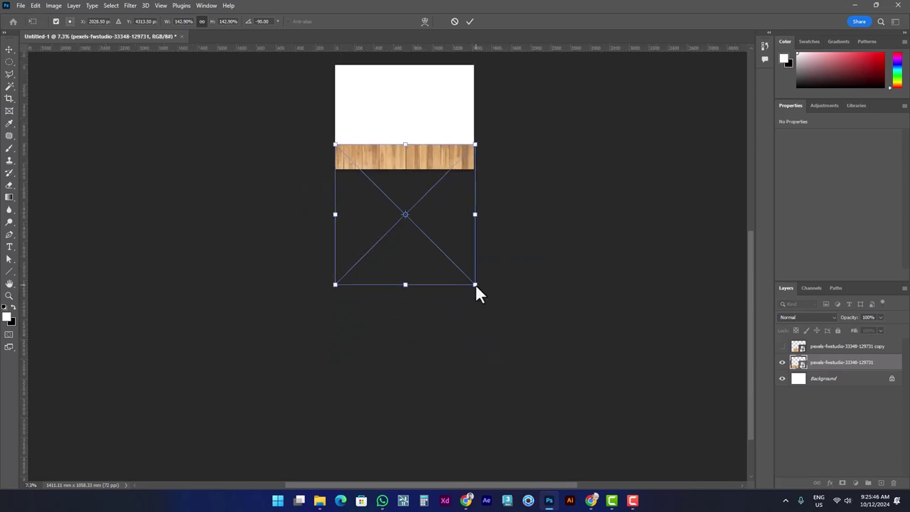
left_click_drag(475, 284, 904, 248)
left_click_drag(365, 233, 741, 242)
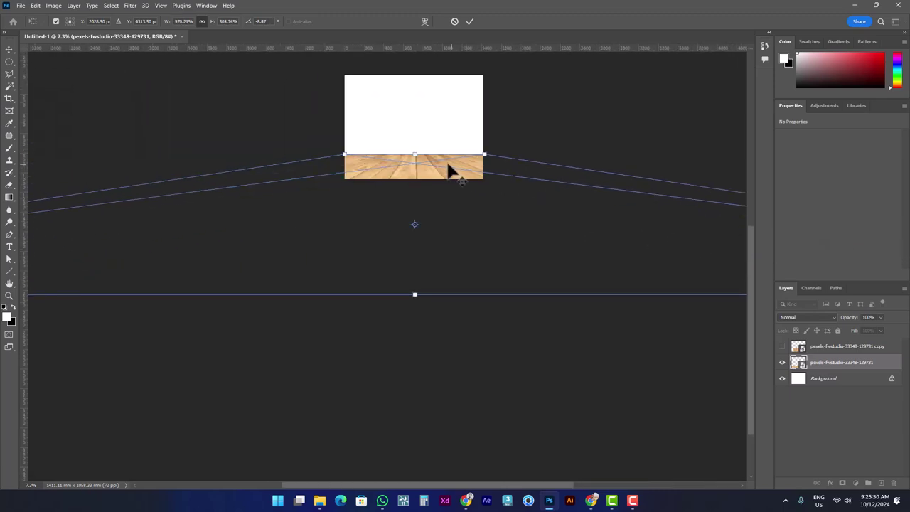
scroll(448, 171, "up", 2)
key("Return")
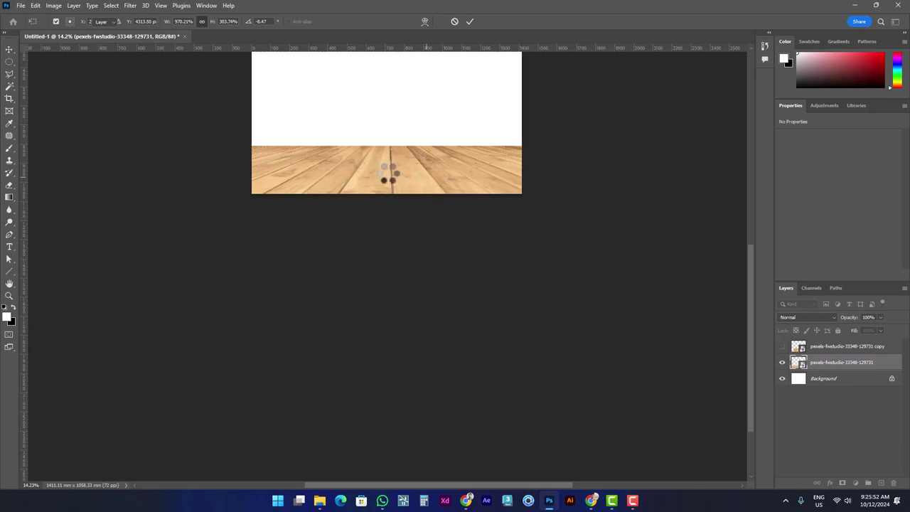
left_click_drag(388, 177, 388, 169)
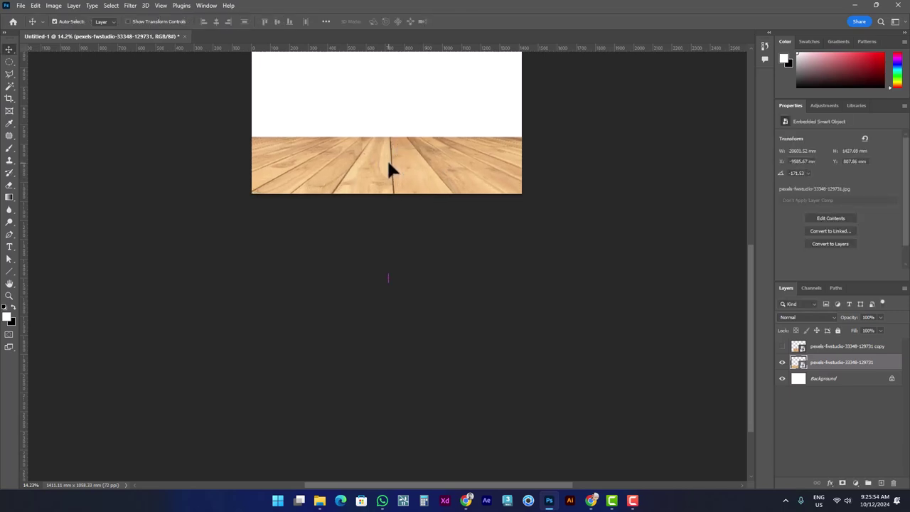
- Duplicate the wood copy layer again, hide the new copy, and select the first copy
left_click(782, 346)
left_click(814, 349)
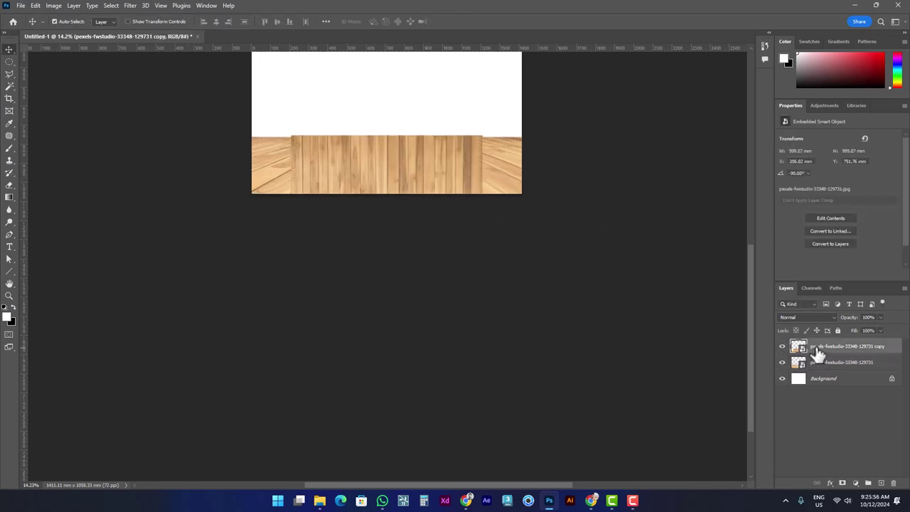
key("ctrl+j")
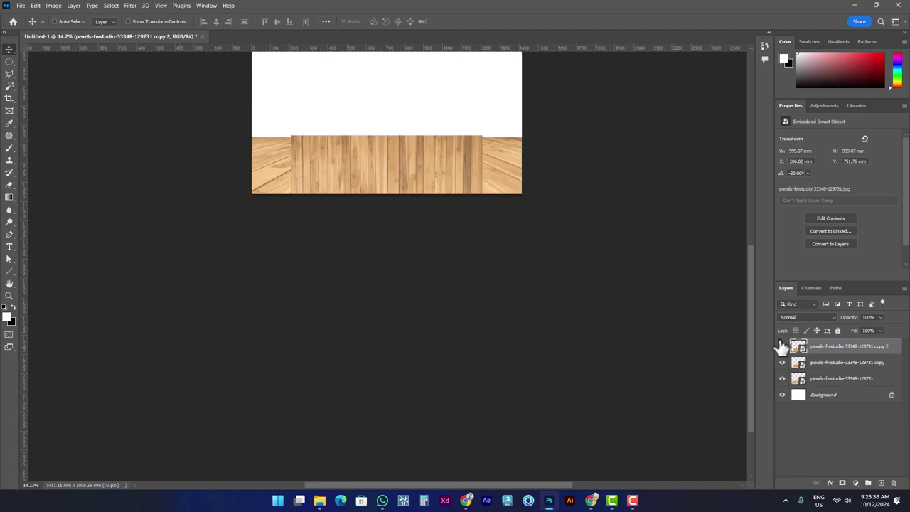
left_click(782, 347)
left_click(799, 362)
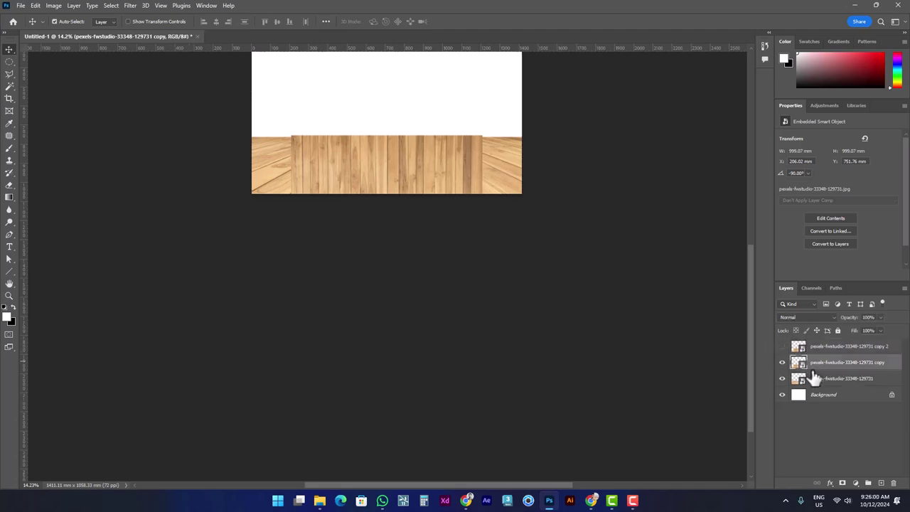
key("ctrl+t")
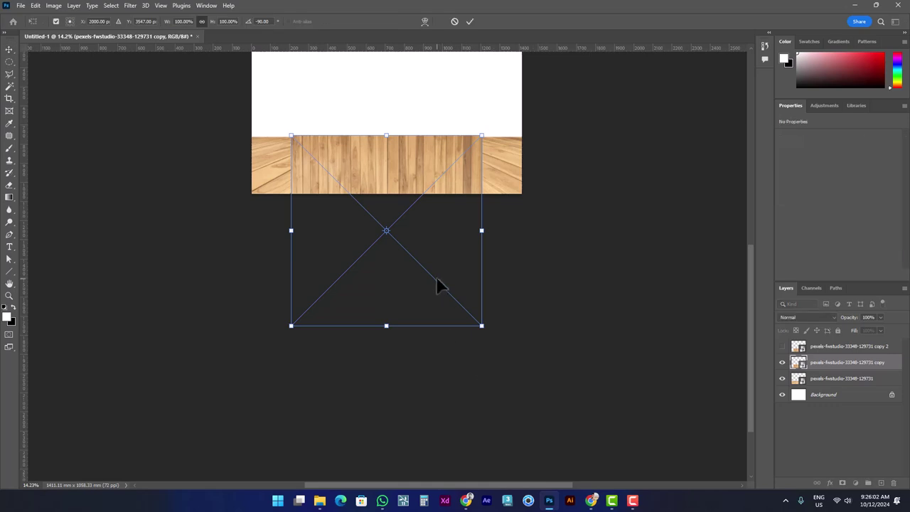
- Resize the rotated wood copy to roughly the width of the tabletop
key("ctrl+minus")
key("ctrl+minus")
key("ctrl+minus")
key("ctrl+minus")
key("ctrl+minus")
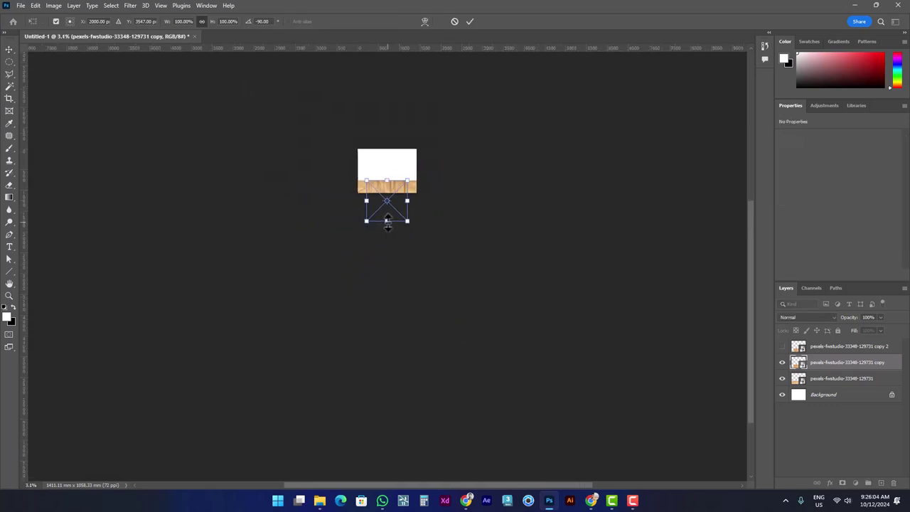
left_click_drag(388, 222, 448, 420)
mouse_move(401, 192)
left_mouse_down()
mouse_move(402, 213)
mouse_move(382, 208)
mouse_move(399, 415)
mouse_move(395, 253)
left_mouse_up()
scroll(398, 199, "up", 5)
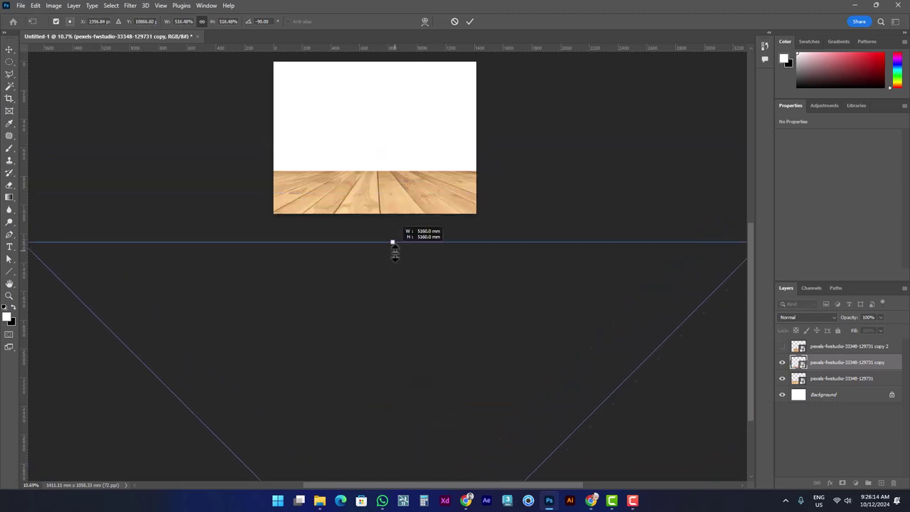
left_click_drag(395, 254, 386, 217)
scroll(374, 206, "up", 2)
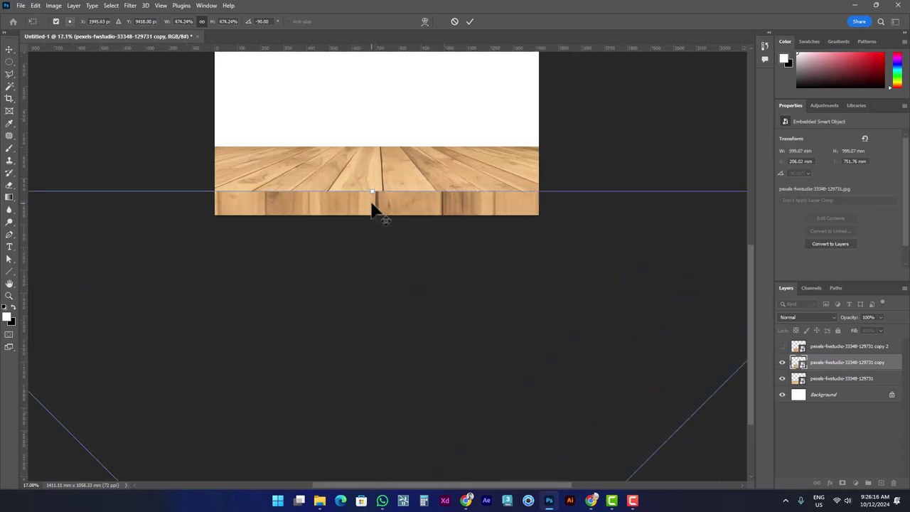
scroll(372, 206, "up", 1)
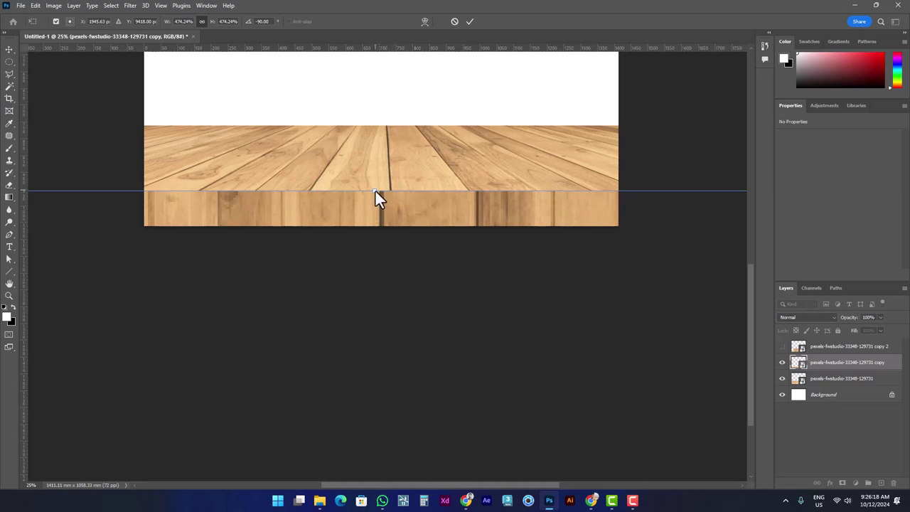
scroll(391, 218, "down", 2)
scroll(400, 231, "down", 2)
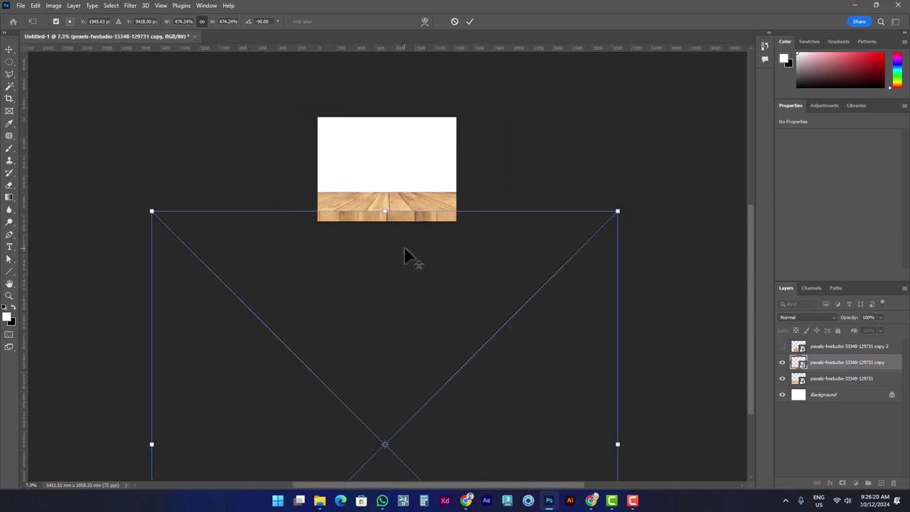
scroll(406, 254, "down", 1)
left_click_drag(401, 362, 420, 163)
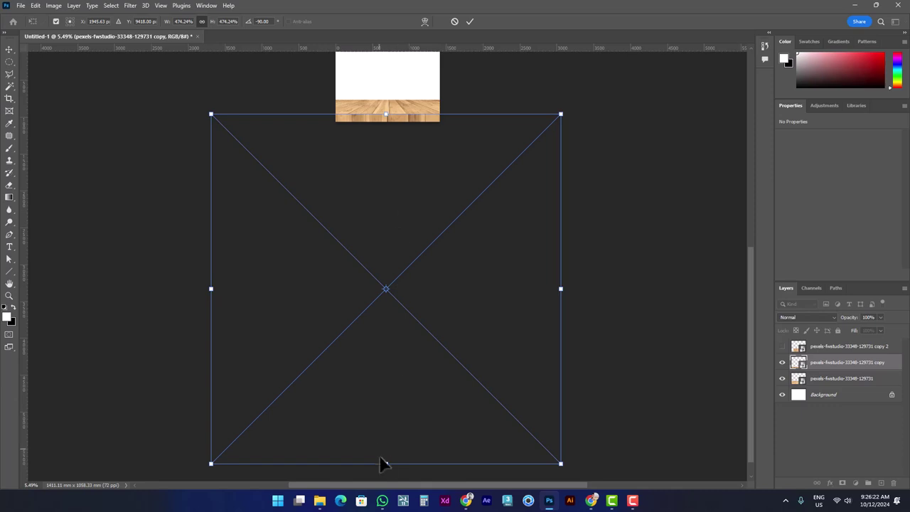
left_click_drag(386, 464, 385, 376)
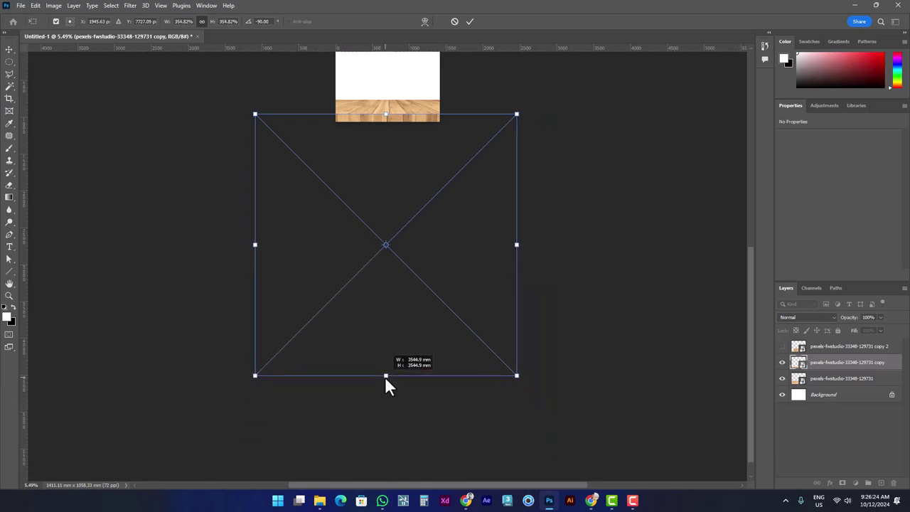
left_click_drag(385, 376, 387, 418)
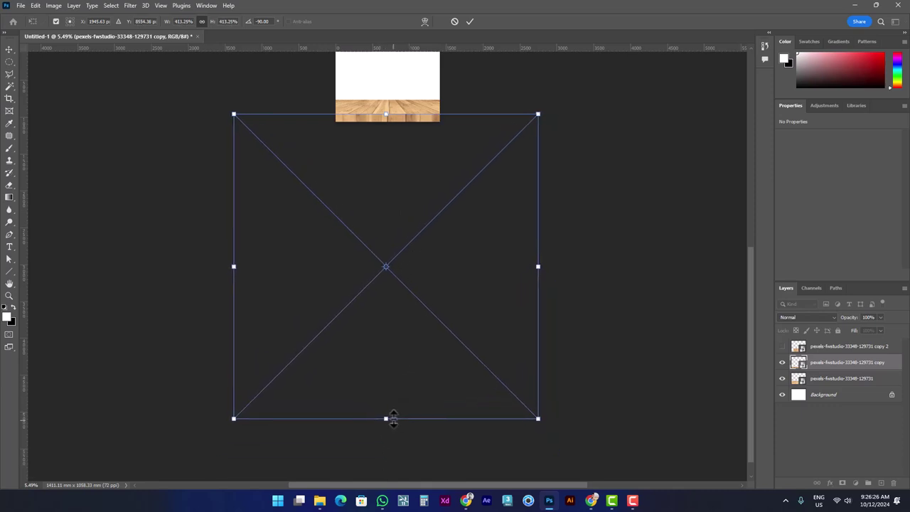
scroll(377, 112, "up", 3)
scroll(417, 128, "up", 3)
scroll(422, 138, "up", 2)
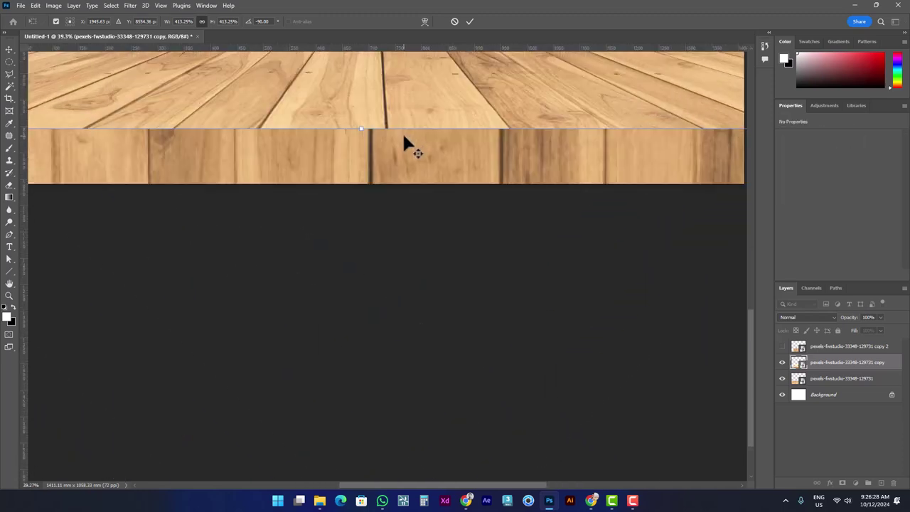
- Squash the copy into a thin strip under the plank top and commit it
key("alt+space")
key("Escape")
left_click_drag(441, 170, 465, 184)
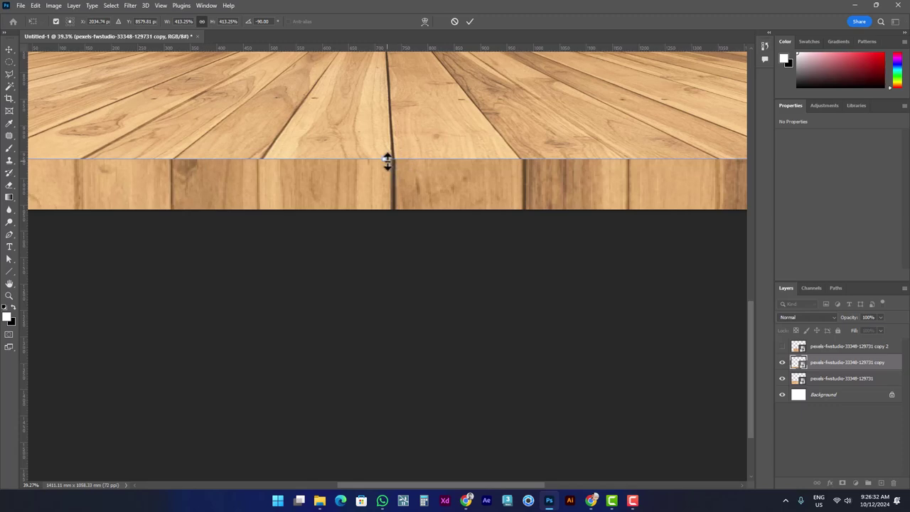
mouse_move(387, 159)
left_mouse_down()
mouse_move(388, 178)
mouse_move(401, 174)
mouse_move(395, 150)
mouse_move(411, 213)
left_mouse_up()
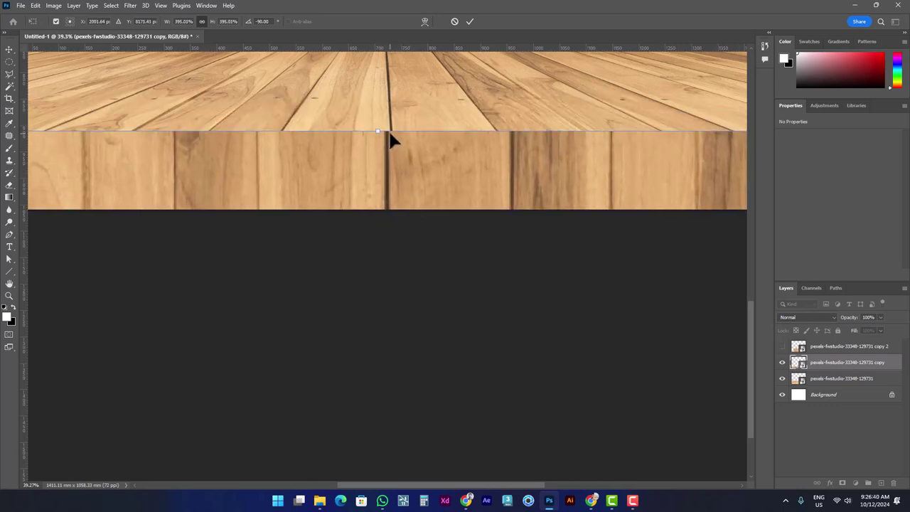
left_click_drag(379, 171, 401, 204)
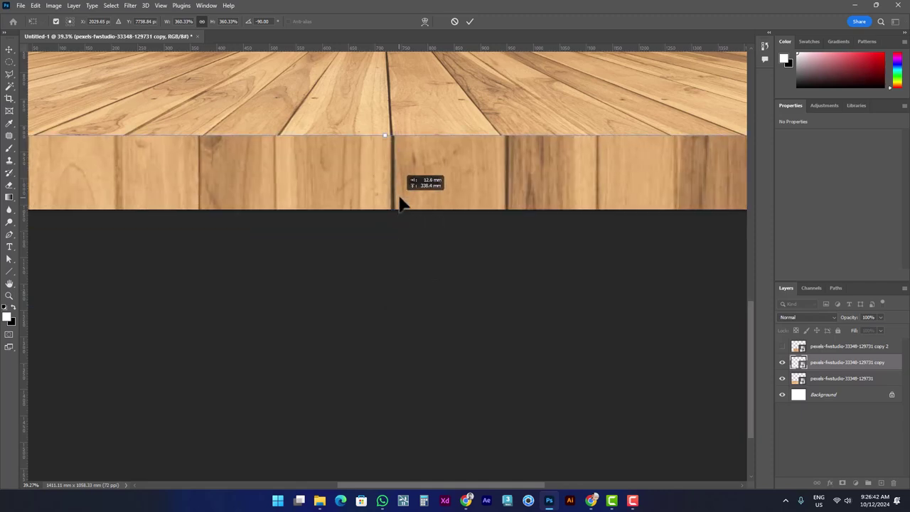
left_click_drag(402, 204, 394, 194)
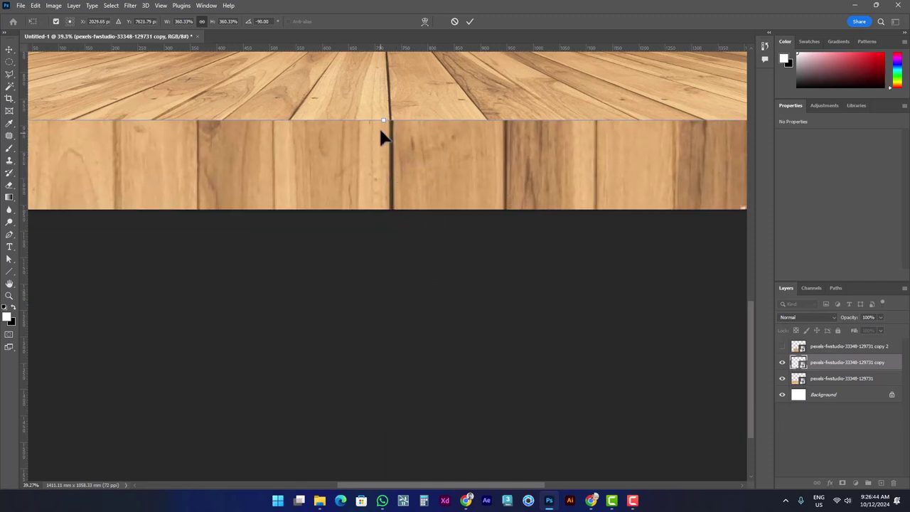
mouse_move(380, 138)
left_mouse_down()
mouse_move(382, 197)
mouse_move(398, 163)
mouse_move(396, 174)
left_mouse_up()
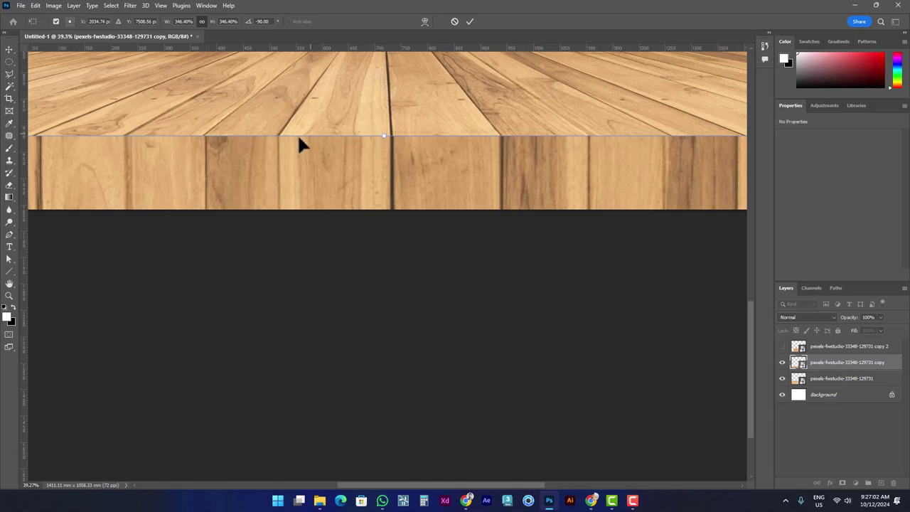
key("Return")
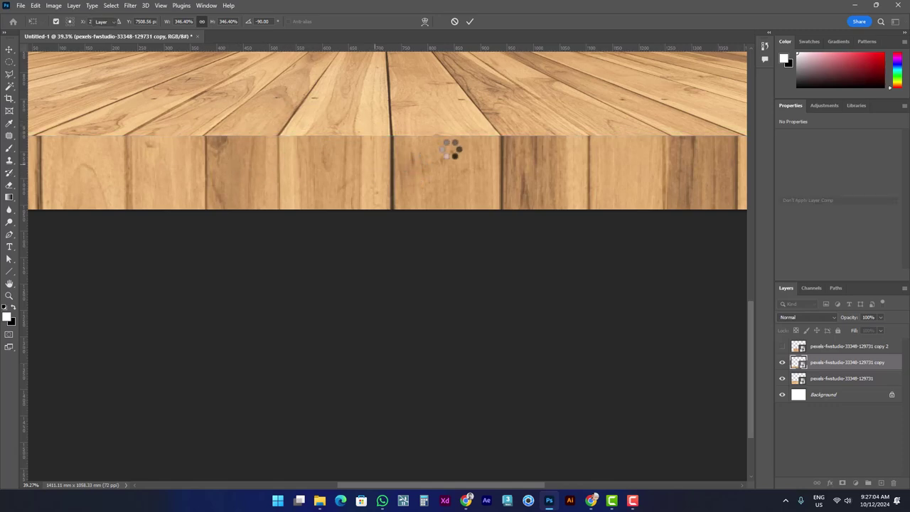
scroll(460, 148, "down", 2)
scroll(461, 147, "down", 2)
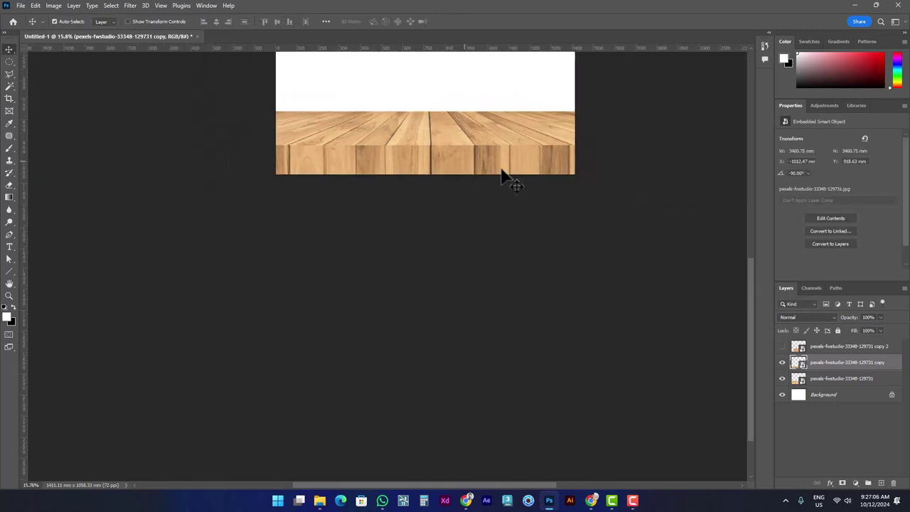
- Duplicate the front-edge layer beneath itself and rename the original 'Thikness'
scroll(422, 156, "up", 1)
scroll(441, 150, "up", 3)
scroll(505, 154, "down", 3)
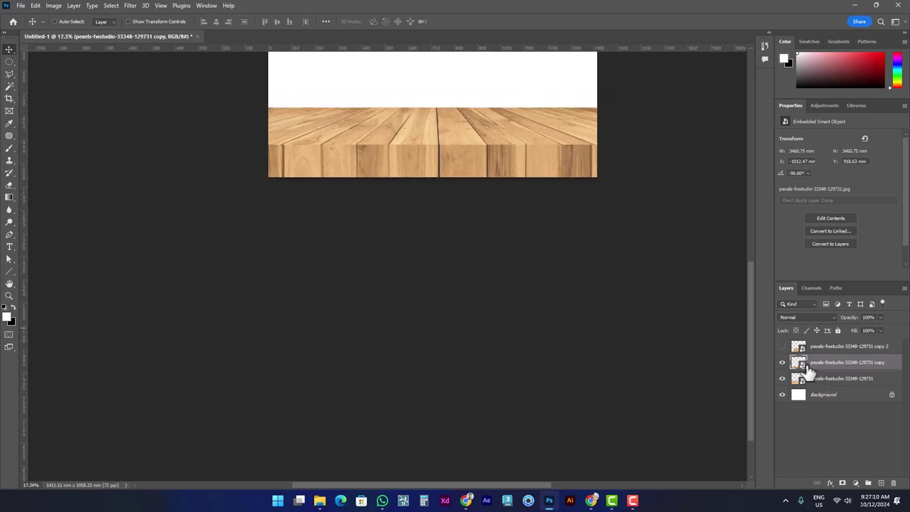
key("ctrl+j")
mouse_move(808, 368)
left_mouse_down()
mouse_move(802, 377)
mouse_move(804, 364)
left_mouse_up()
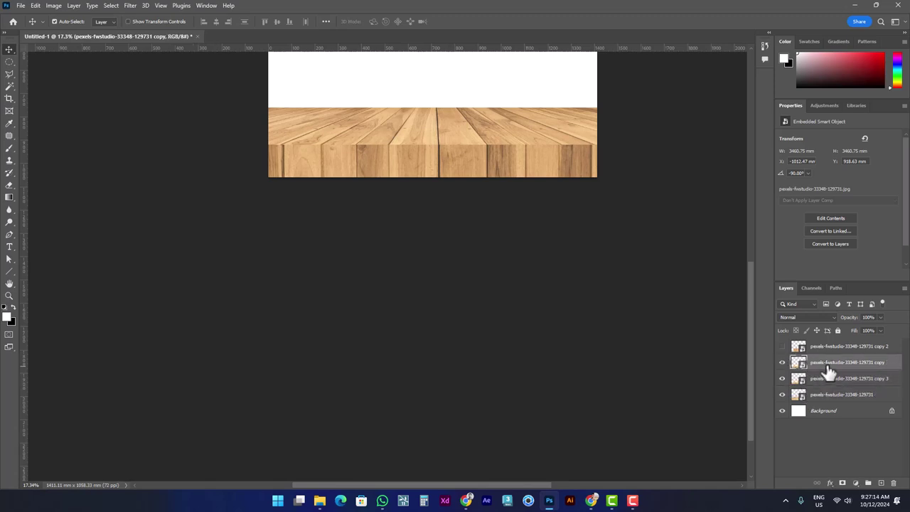
double_click(829, 365)
type("TH")
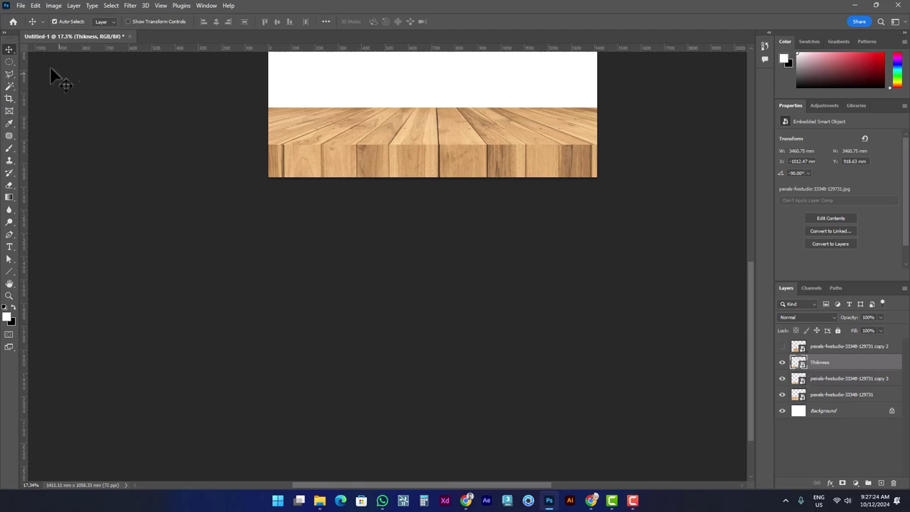
- Mask the Thikness layer to a rectangular band where the front edge shows
left_click(9, 62)
right_click(9, 62)
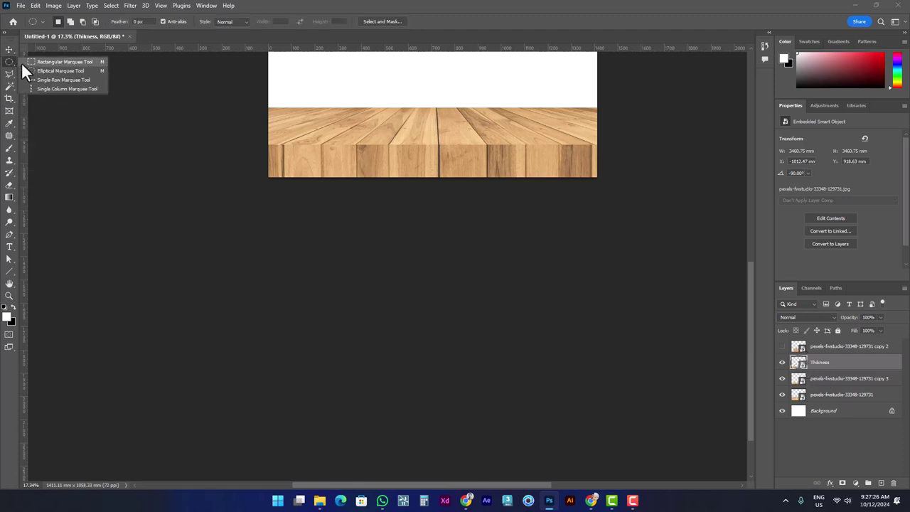
left_click(41, 64)
scroll(436, 143, "up", 2, "alt")
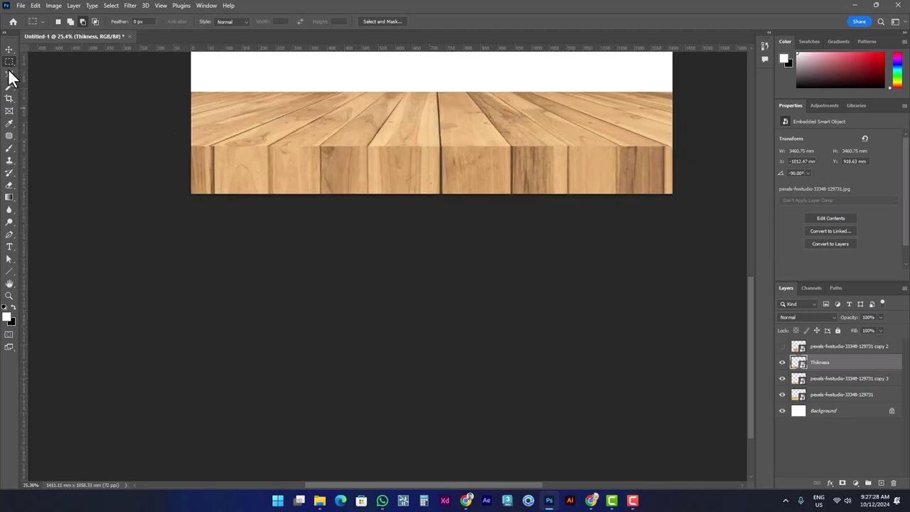
scroll(237, 187, "up", 5)
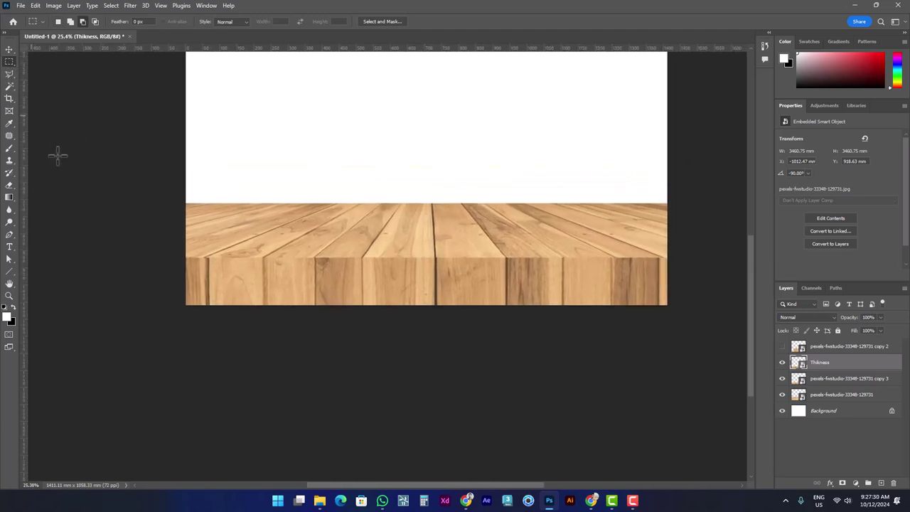
mouse_move(205, 234)
left_mouse_down()
mouse_move(205, 252)
mouse_move(701, 291)
mouse_move(724, 284)
left_mouse_up()
left_click(842, 483)
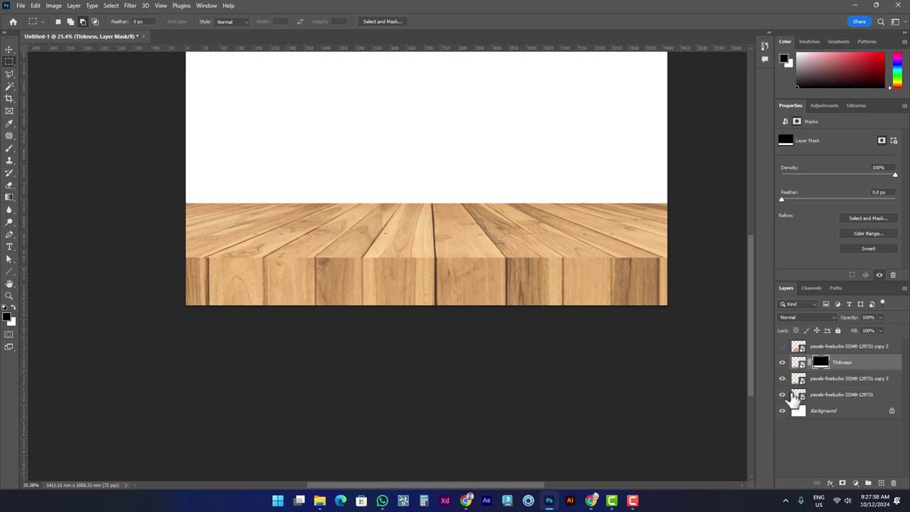
- Compare layer visibility, then mask away the lower wood layer below the front edge
left_click(782, 395)
left_click(782, 395)
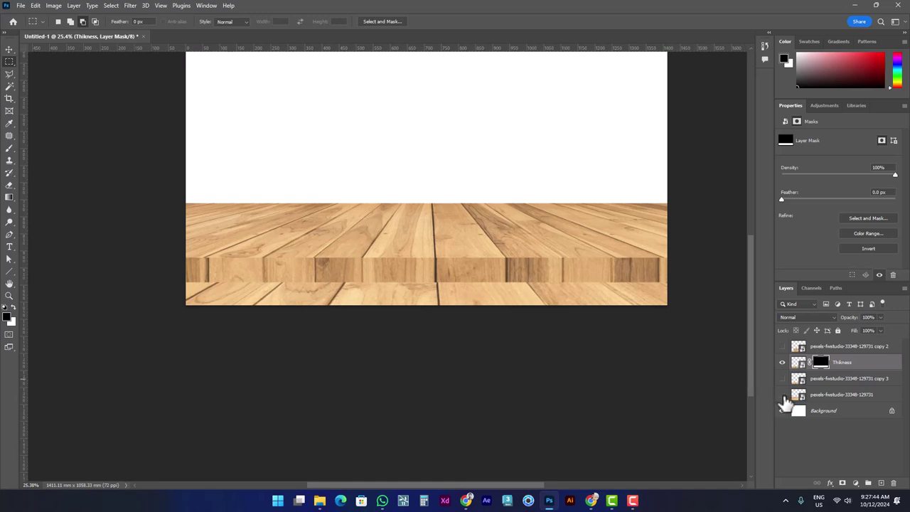
left_click(782, 395)
left_click(782, 396)
left_click(802, 398)
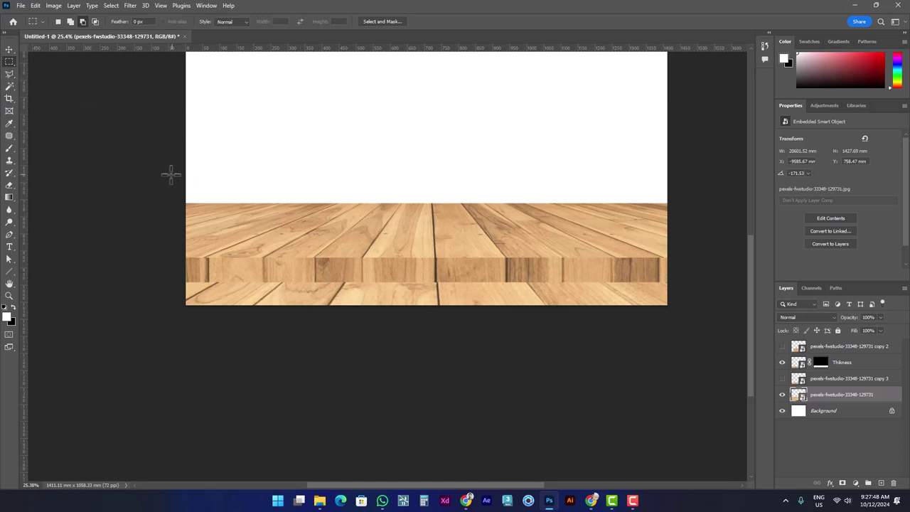
left_click_drag(171, 174, 743, 253)
left_click(843, 483)
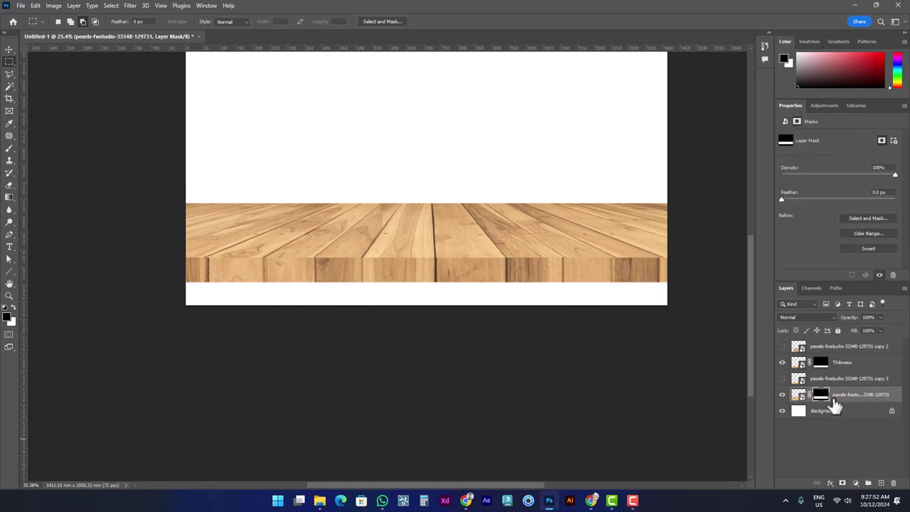
- Rename the lower wood layer 'Table Base'
double_click(843, 395)
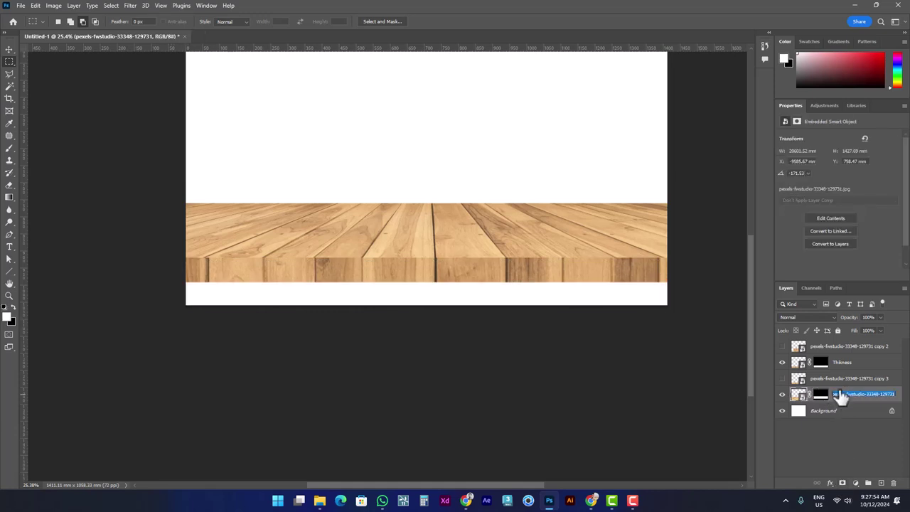
type("Table Base")
key("Return")
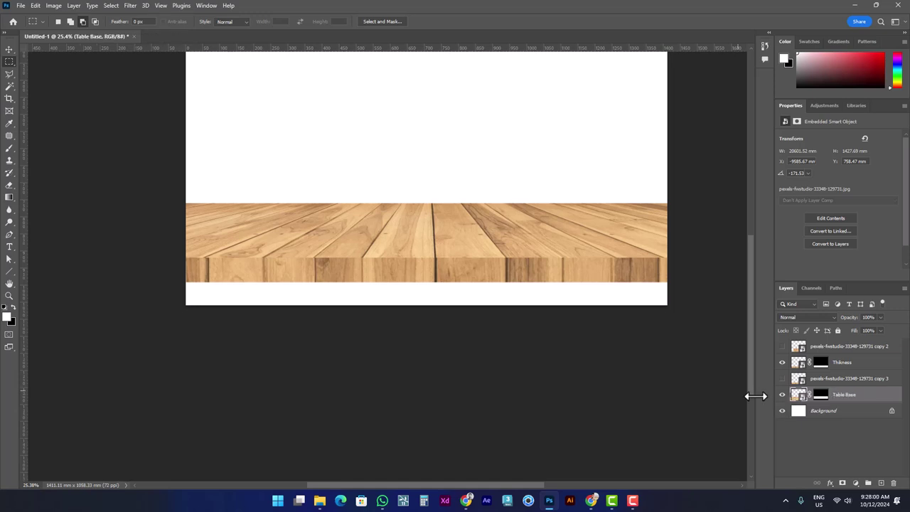
- Add a new empty layer above the Thikness layer
scroll(232, 226, "up", 2)
scroll(232, 258, "up", 2)
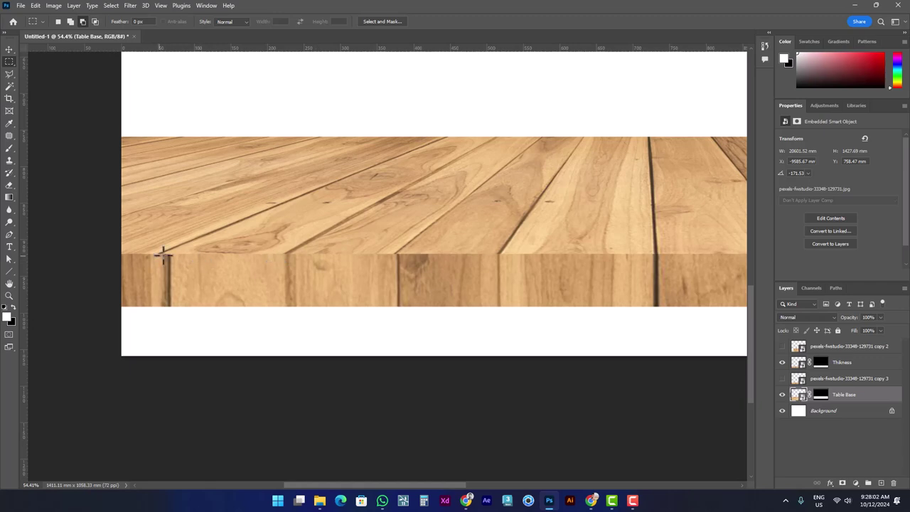
left_click(800, 363)
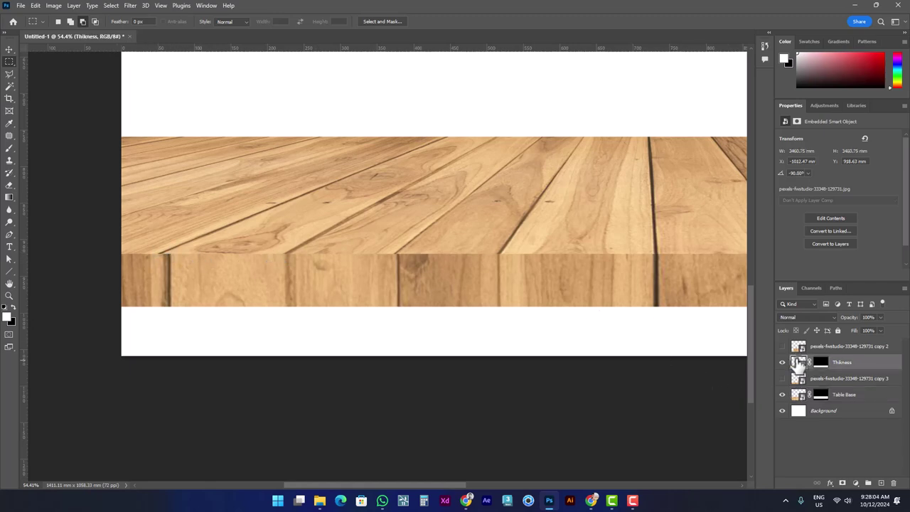
left_click(882, 484)
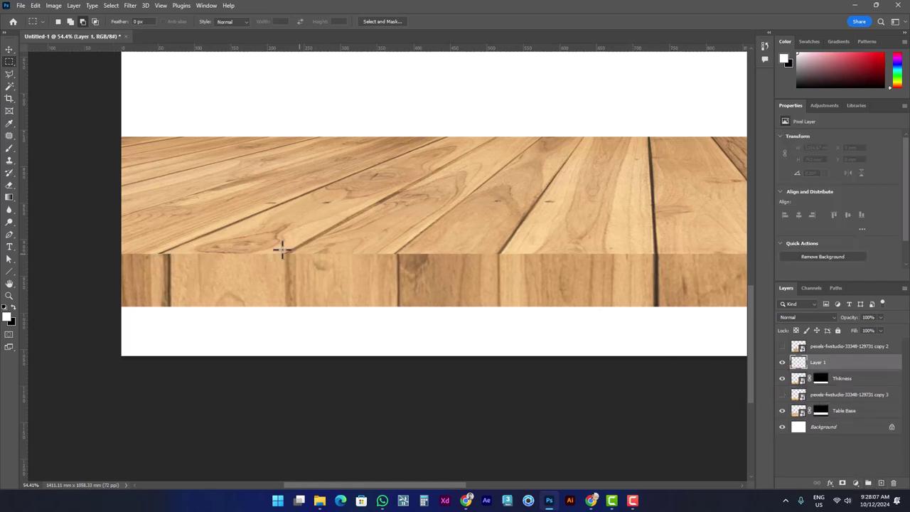
- Sample the tan wood colour and set a soft 32 px brush
left_click(10, 125)
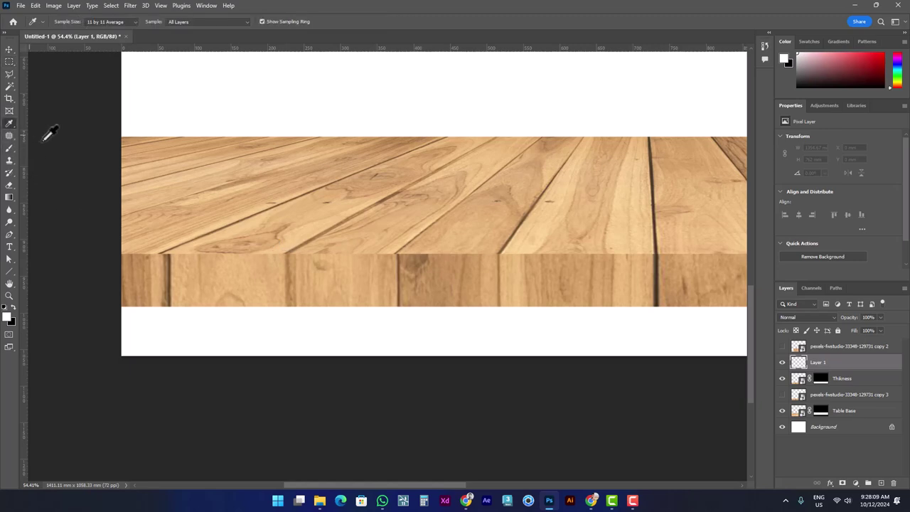
left_click(530, 243)
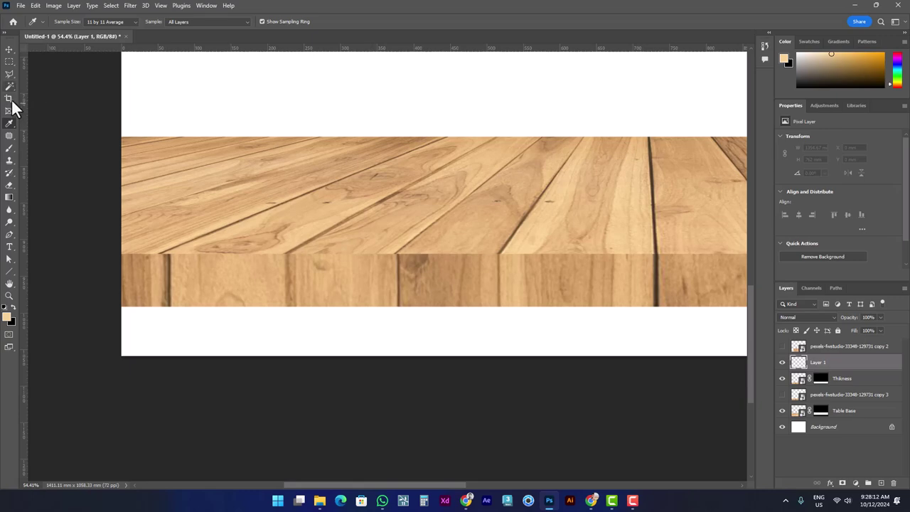
left_click(9, 148)
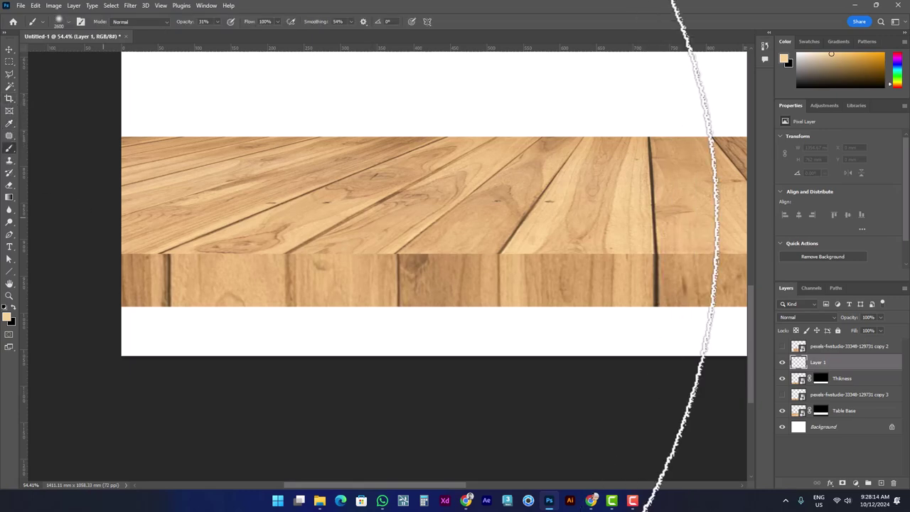
right_click(345, 182)
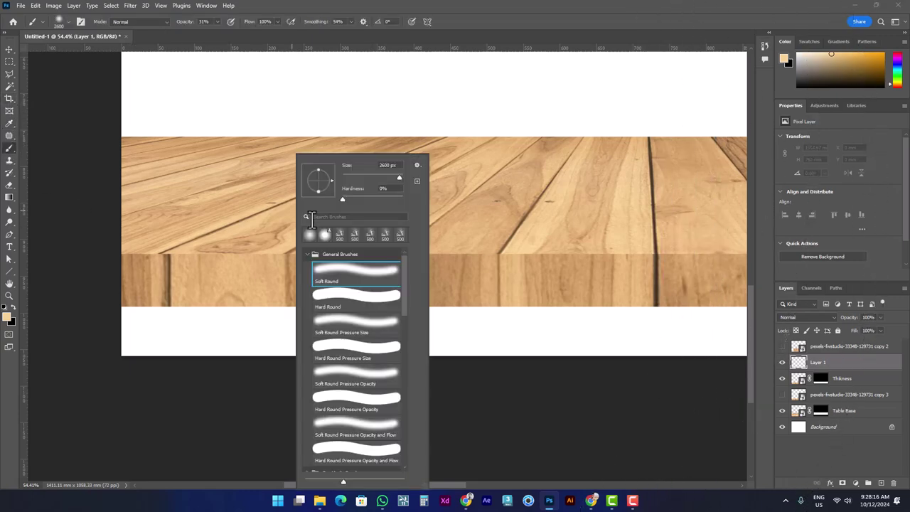
left_click(351, 177)
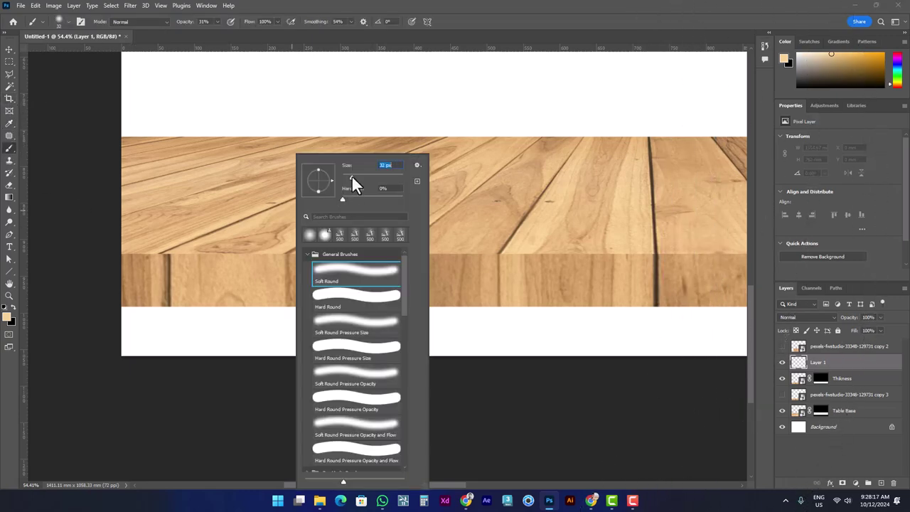
left_click(112, 261)
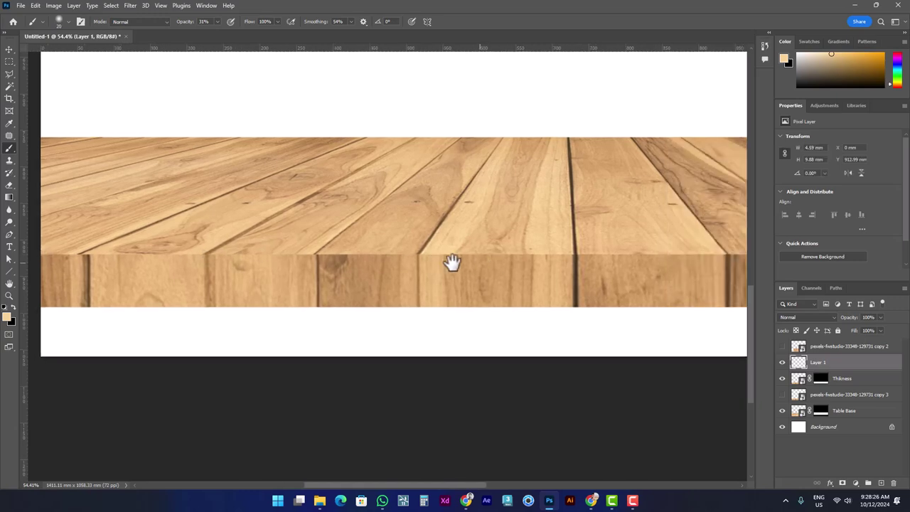
- Paint a faint light line along the front edge and adjust brush opacity
left_click_drag(451, 261, 92, 240)
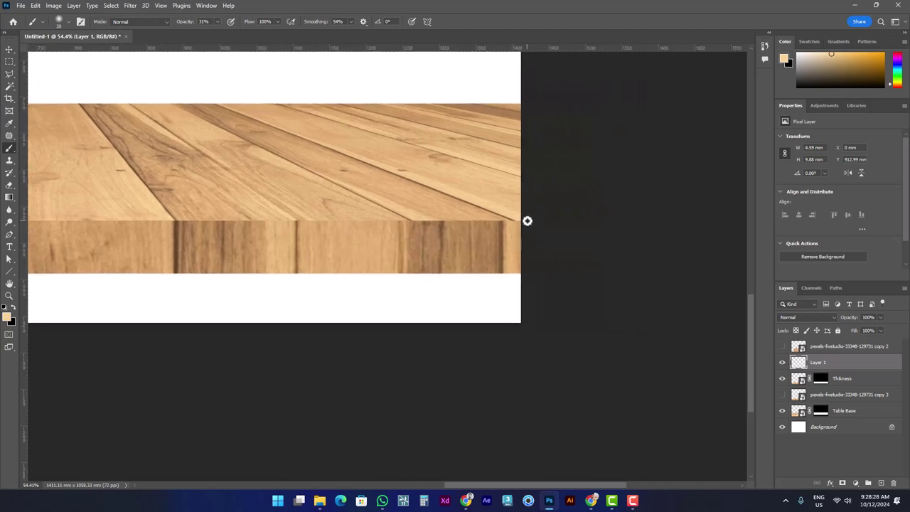
left_click(526, 221, "shift")
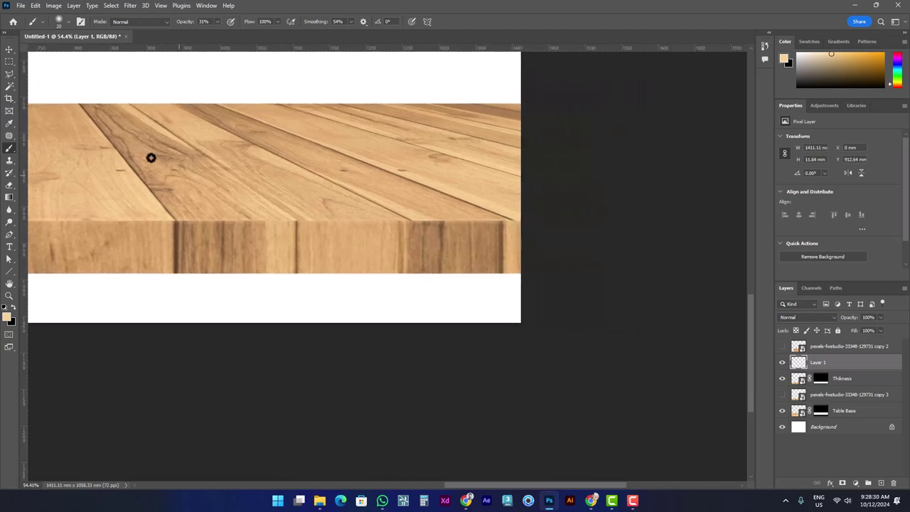
left_click(218, 22)
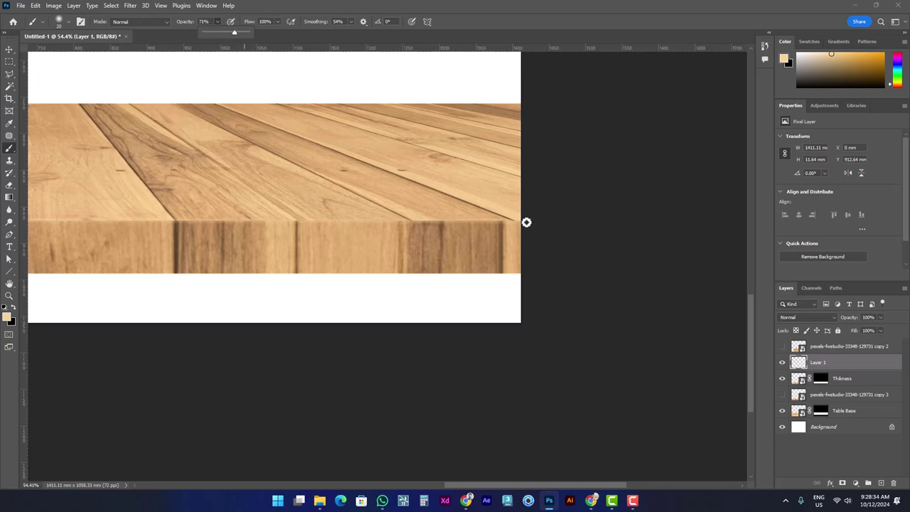
left_click_drag(152, 193, 398, 197)
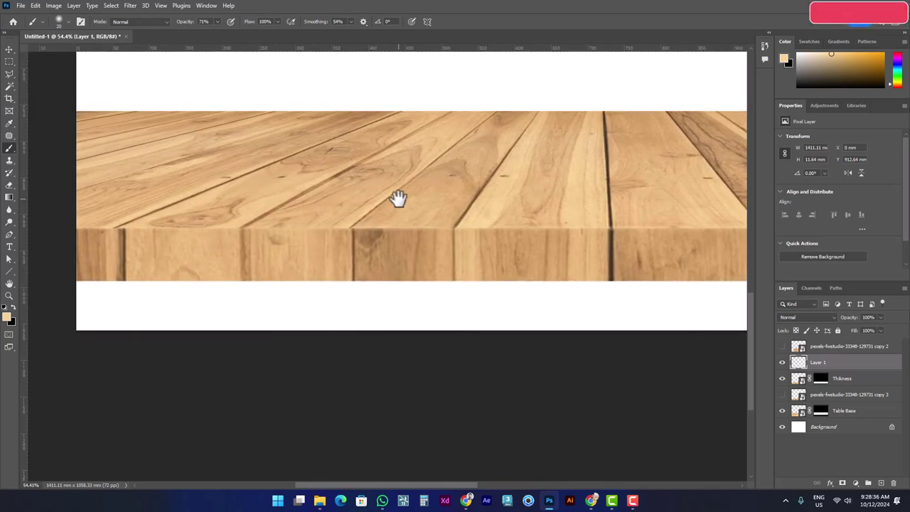
left_click_drag(299, 192, 610, 208)
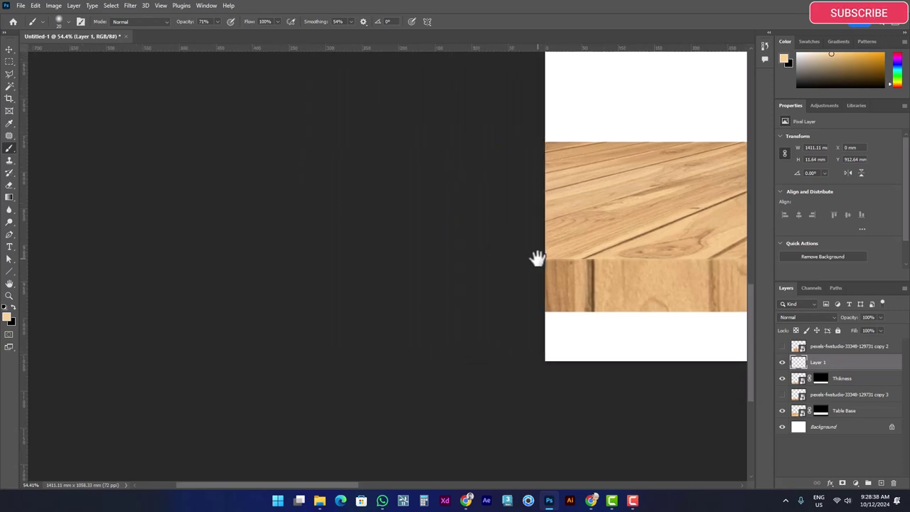
scroll(254, 187, "down", 3)
scroll(289, 192, "down", 1)
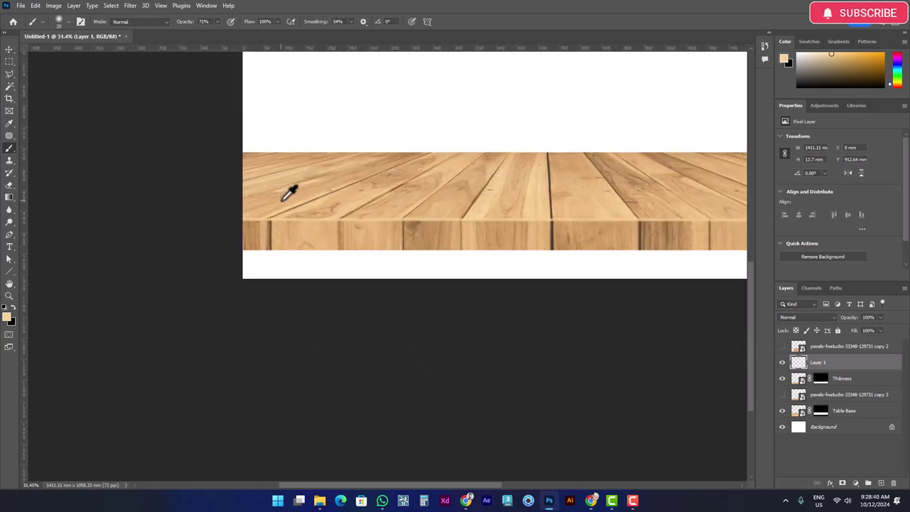
scroll(306, 192, "down", 2)
scroll(540, 219, "up", 1)
scroll(532, 218, "up", 2)
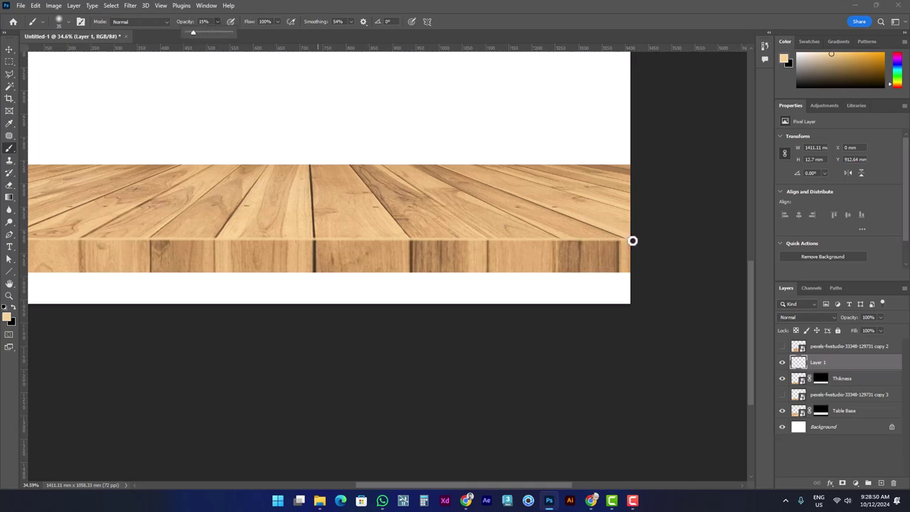
- Add a faint highlight dab to the edge and reveal the copy 3 front-side layer
left_click_drag(327, 212, 376, 220)
scroll(410, 225, "left", 10)
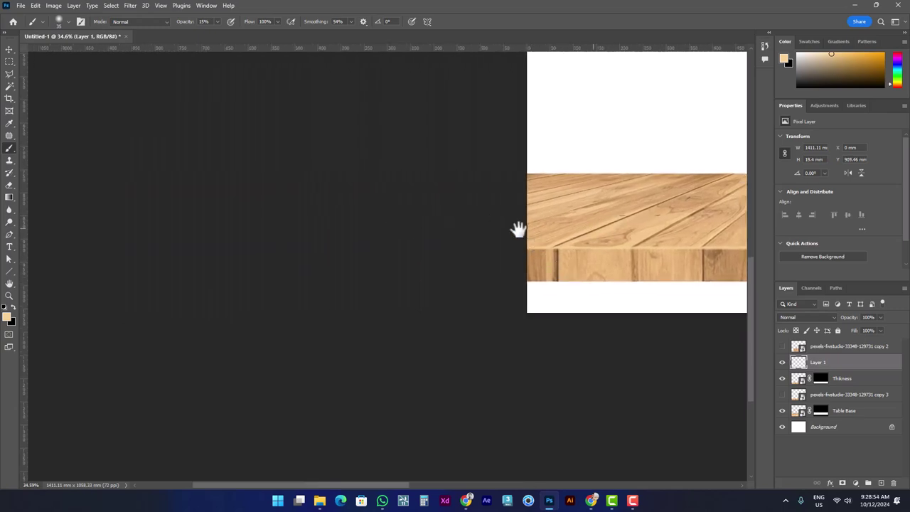
left_click_drag(515, 227, 390, 234)
scroll(391, 235, "down", 2)
scroll(380, 254, "down", 2)
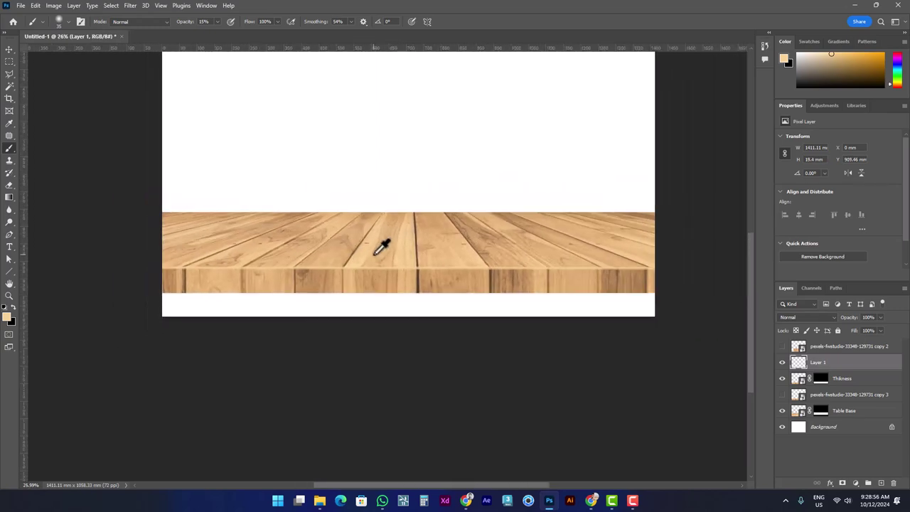
scroll(382, 250, "down", 1)
left_click(384, 249)
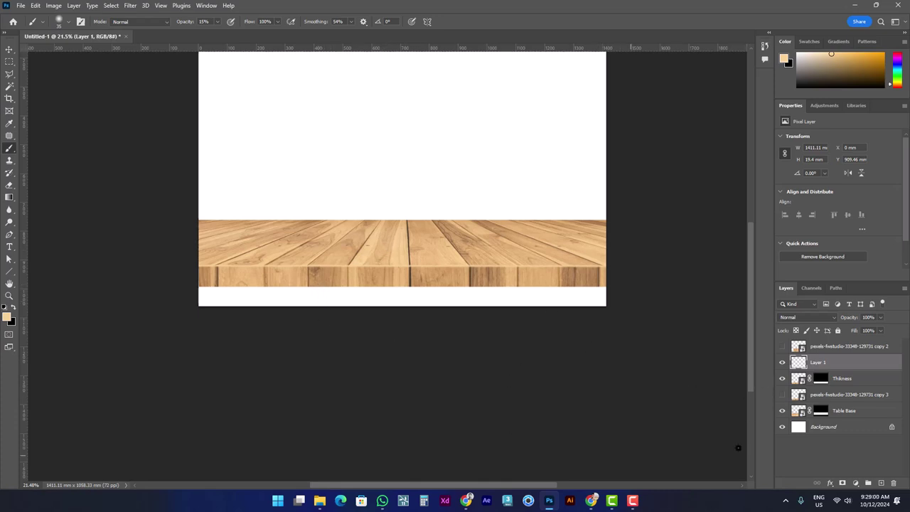
left_click(782, 400)
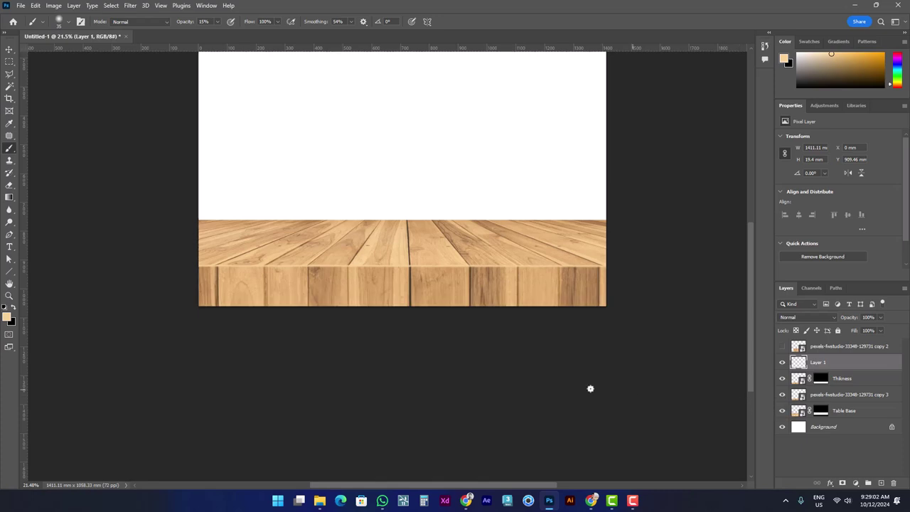
- Rename the copy 3 layer 'Table Side' and load its outline as a selection
left_click(803, 398)
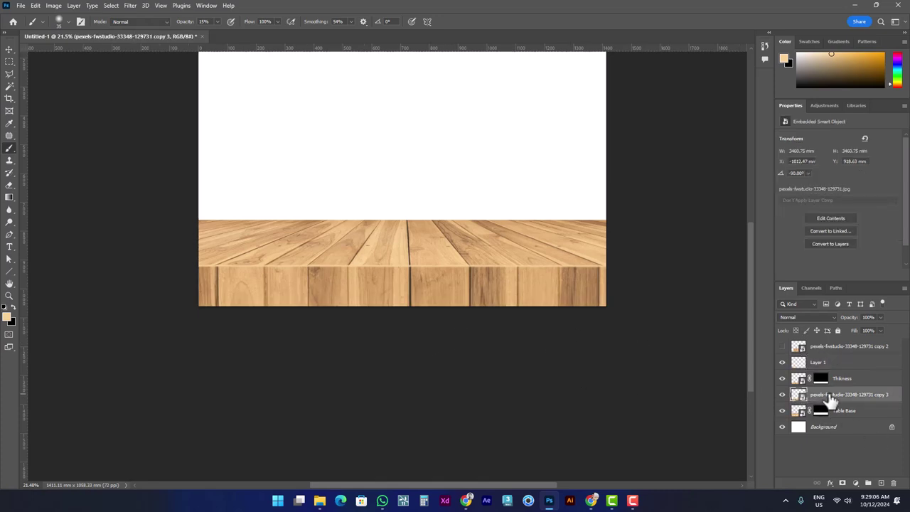
double_click(829, 395)
type("Table Side")
key("Return")
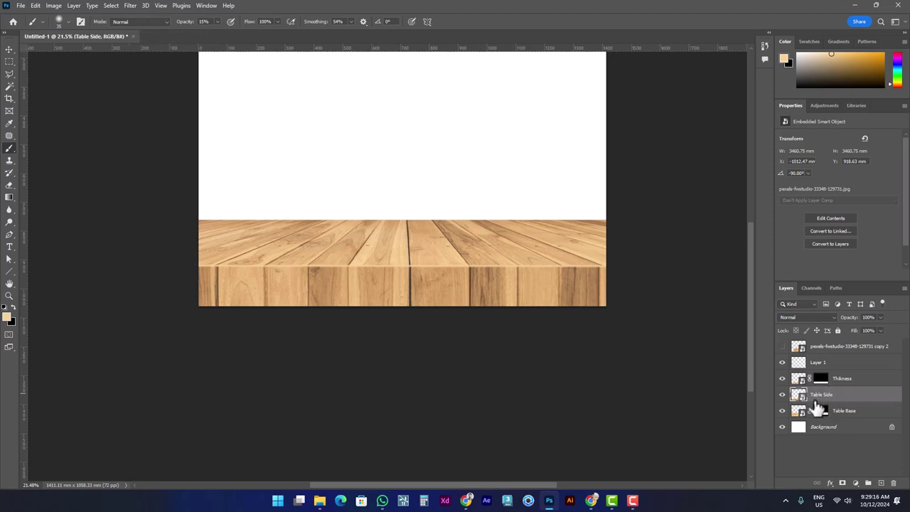
left_click(796, 396, "ctrl")
- Add an Exposure layer at about -3.61 to darken the front edge, then compare with Layer 1
left_click(857, 484)
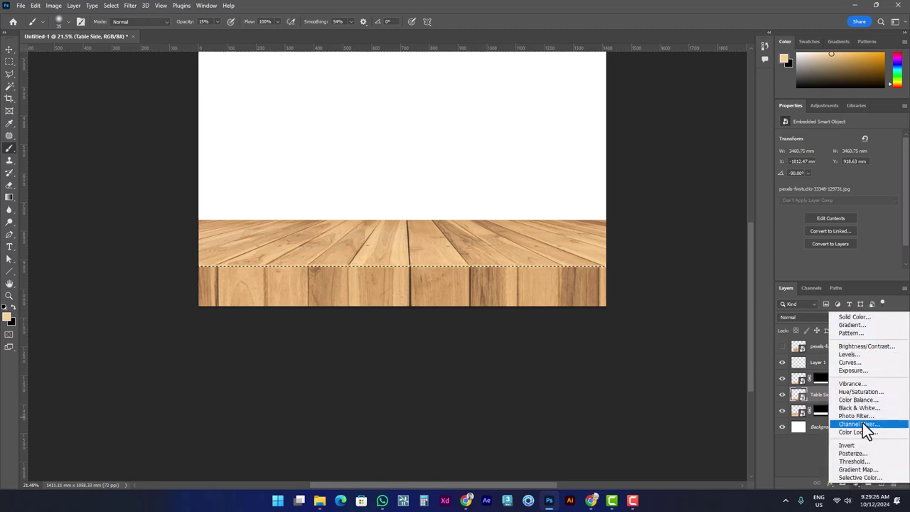
left_click(853, 370)
mouse_move(838, 160)
left_mouse_down()
mouse_move(810, 157)
mouse_move(850, 198)
left_mouse_up()
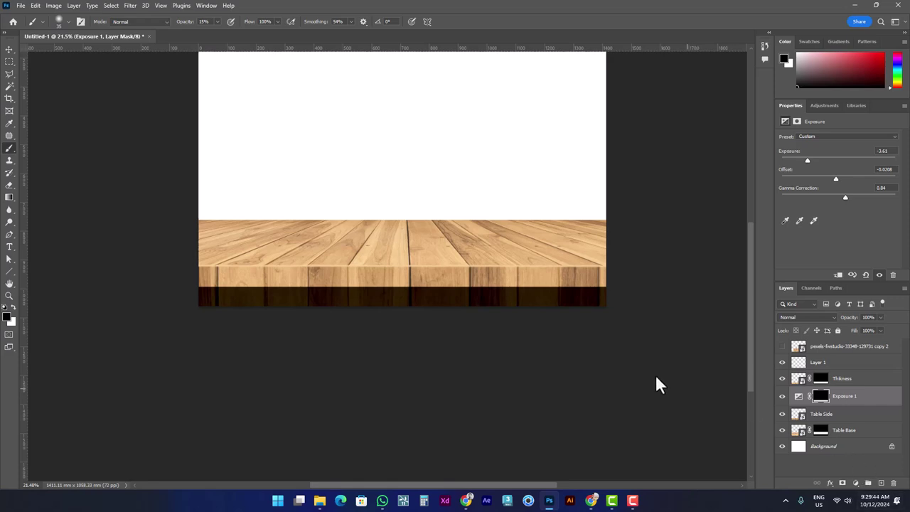
left_click(799, 363)
left_click(783, 364)
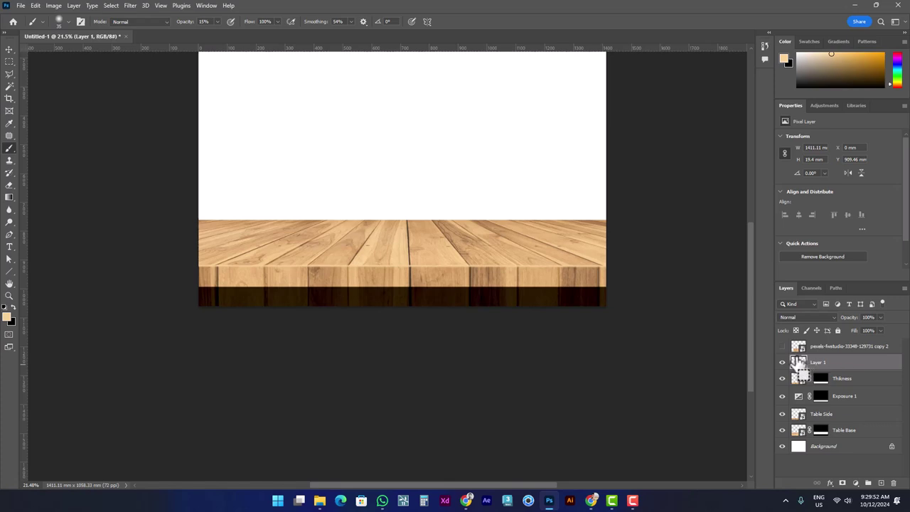
- Duplicate Layer 1, naming the original 'Top Grid' and the copy 'Bottom Grid'
key("ctrl+j")
left_click_drag(806, 375, 821, 369)
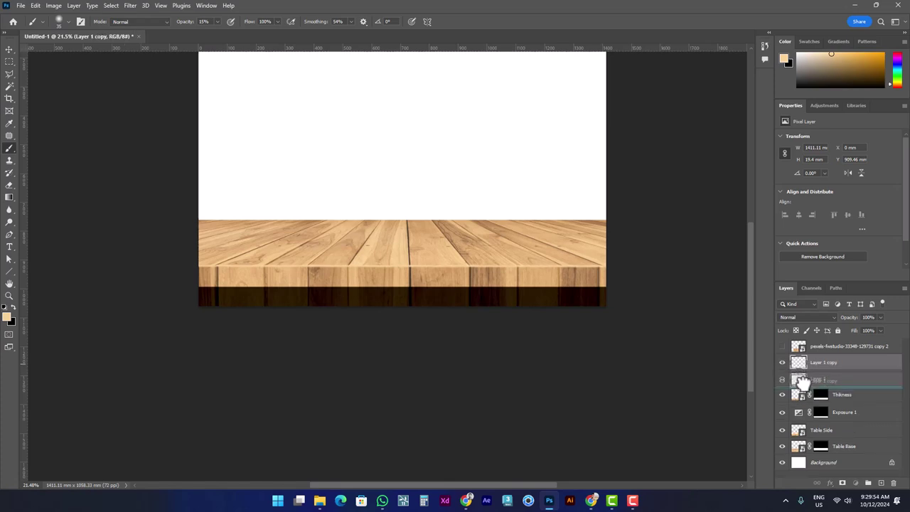
double_click(818, 363)
type("Top Grid")
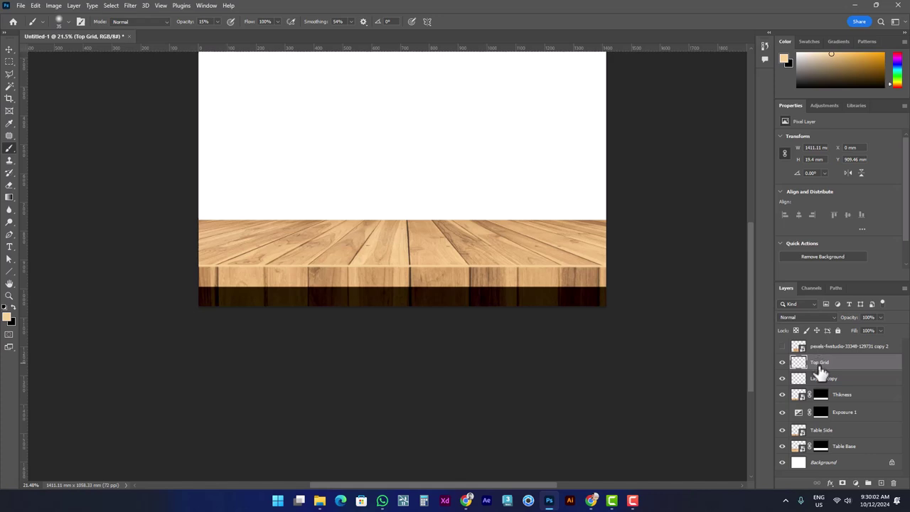
double_click(822, 383)
type("Bottom Gri")
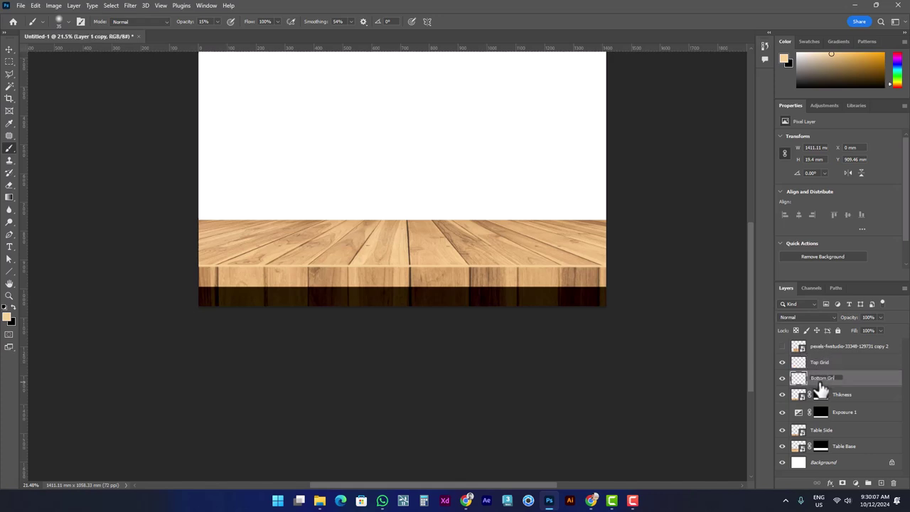
type("d")
key("Return")
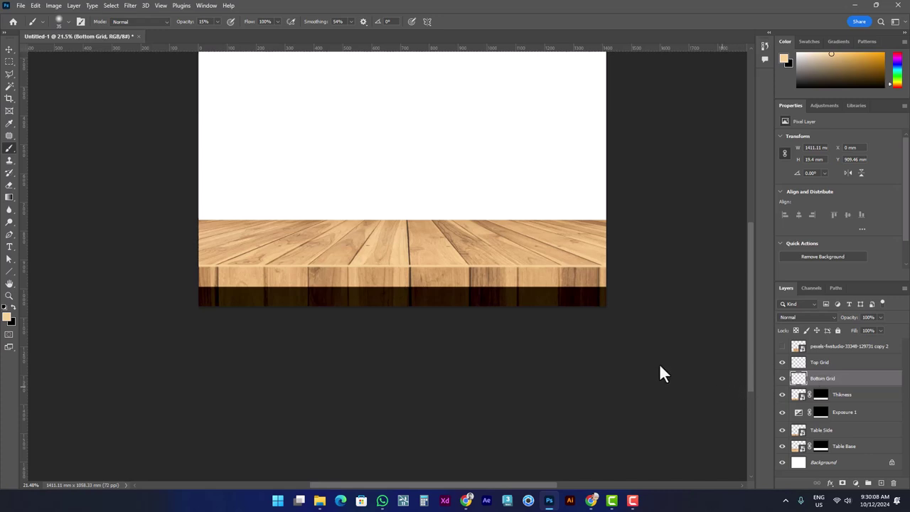
scroll(422, 266, "up", 3)
scroll(423, 266, "up", 3)
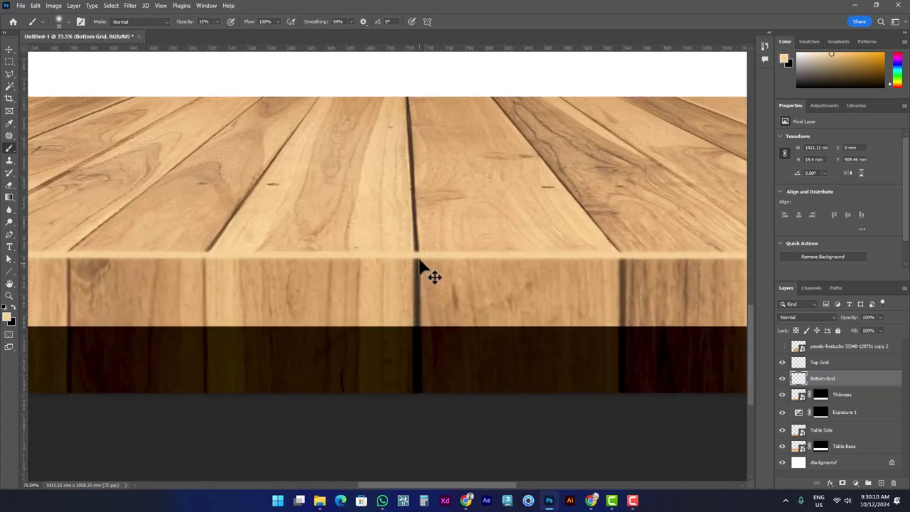
- Move the Bottom Grid strip lower down the front edge and squash it thinner
key("ctrl+t")
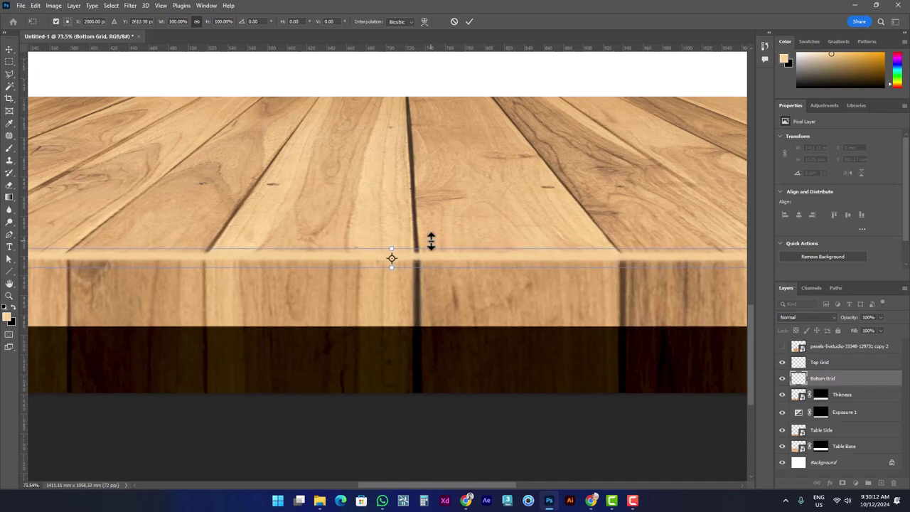
key("Down")
key("Down")
key("Down")
key("Down")
key("Down")
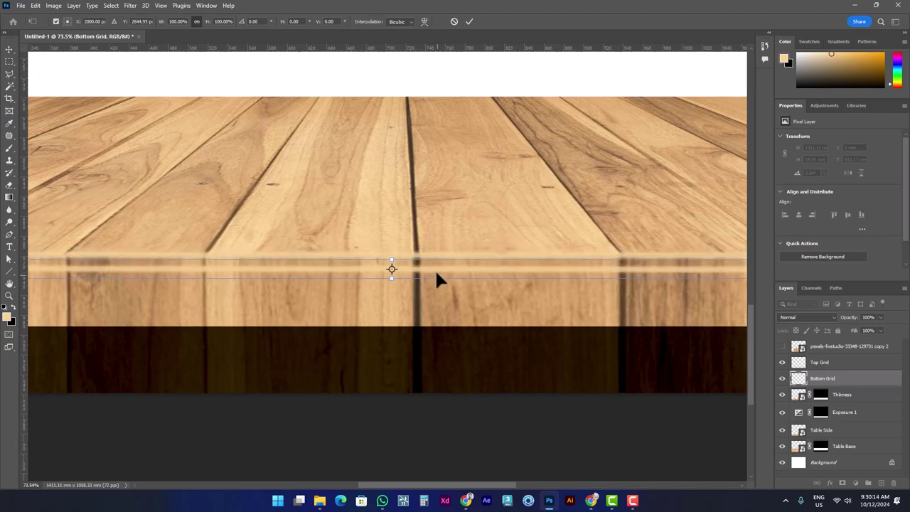
mouse_move(436, 274)
left_mouse_down()
mouse_move(432, 325)
mouse_move(422, 325)
left_mouse_up()
scroll(423, 325, "up", 1)
scroll(391, 324, "up", 3)
scroll(395, 310, "up", 3)
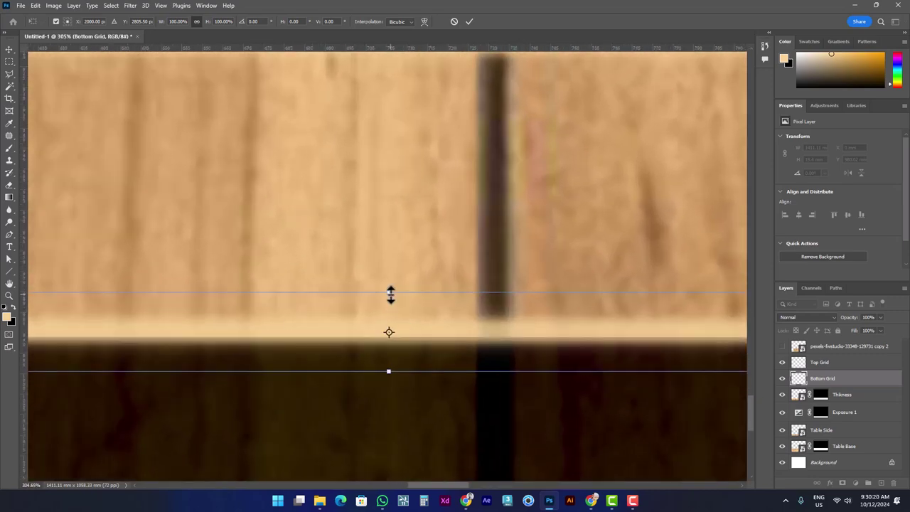
left_click_drag(391, 294, 389, 322)
key("Down")
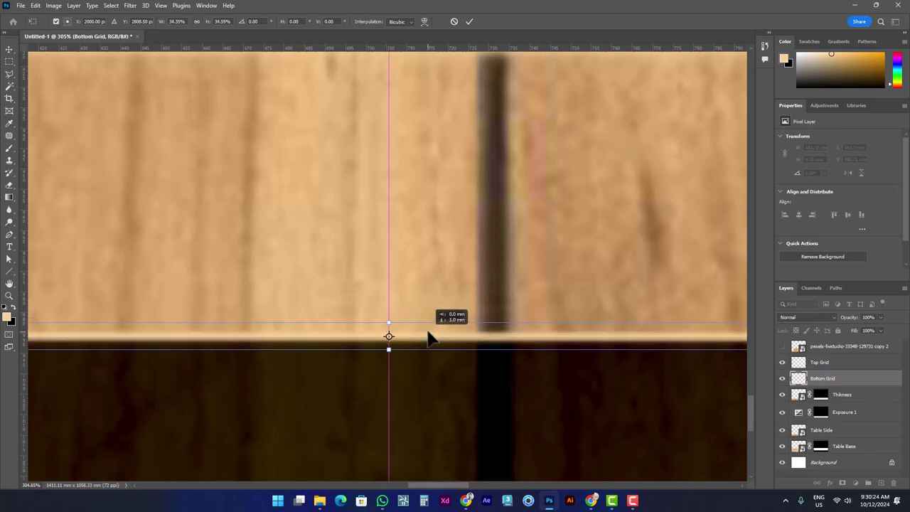
key("Return")
key("b")
scroll(426, 331, "down", 3, "alt")
scroll(443, 325, "down", 2, "alt")
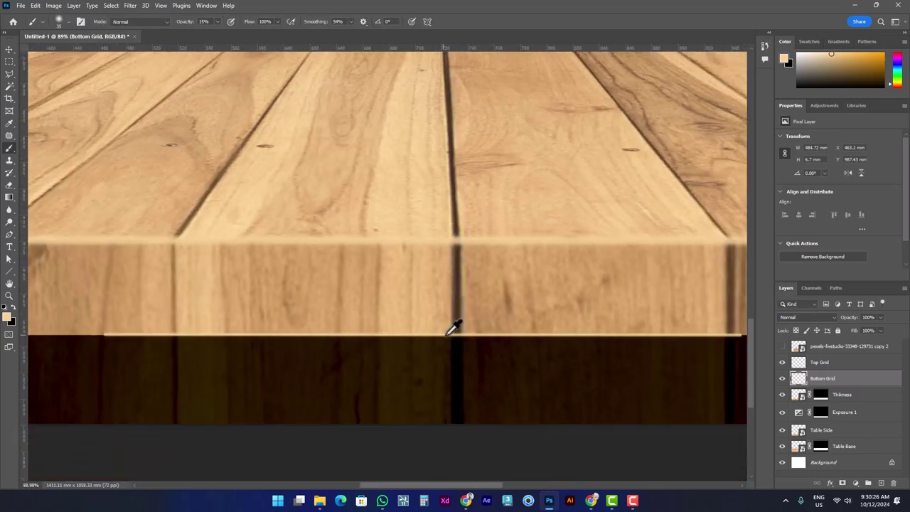
scroll(452, 328, "down", 3, "alt")
scroll(461, 322, "down", 1, "alt")
scroll(461, 322, "up", 2, "alt")
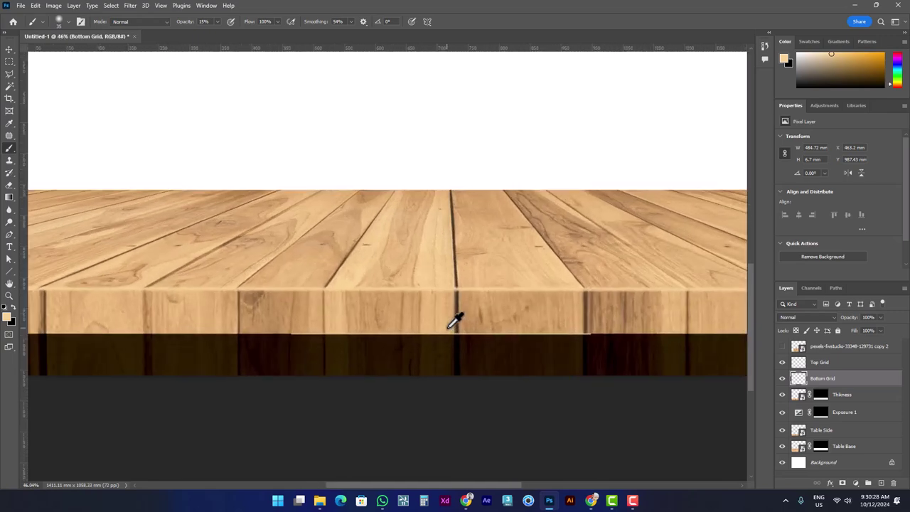
- Nudge the Bottom Grid strip down onto the seam and squash it thinner again
left_click(10, 49)
key("ctrl+t")
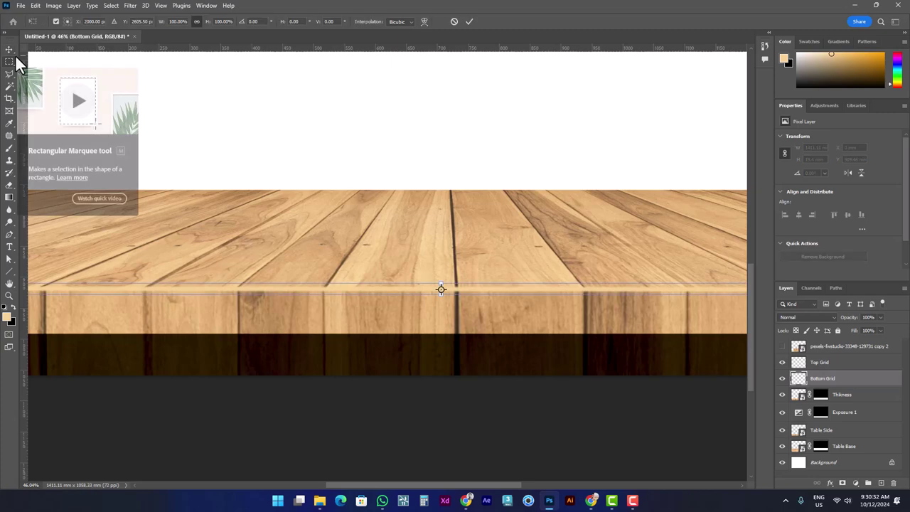
key("Down")
key("Down")
key("Down")
key("Down")
key("Down")
key("Down")
key("Down")
key("Down")
key("Down")
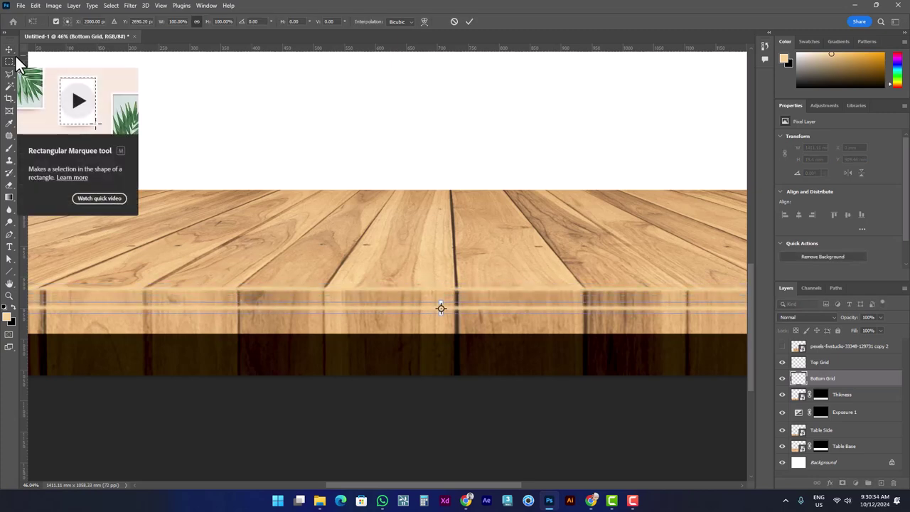
key("Down")
key("Down")
key("Down")
key("Down")
key("Down")
key("Down")
key("Down")
key("Down")
key("Down")
key("Down")
key("Down")
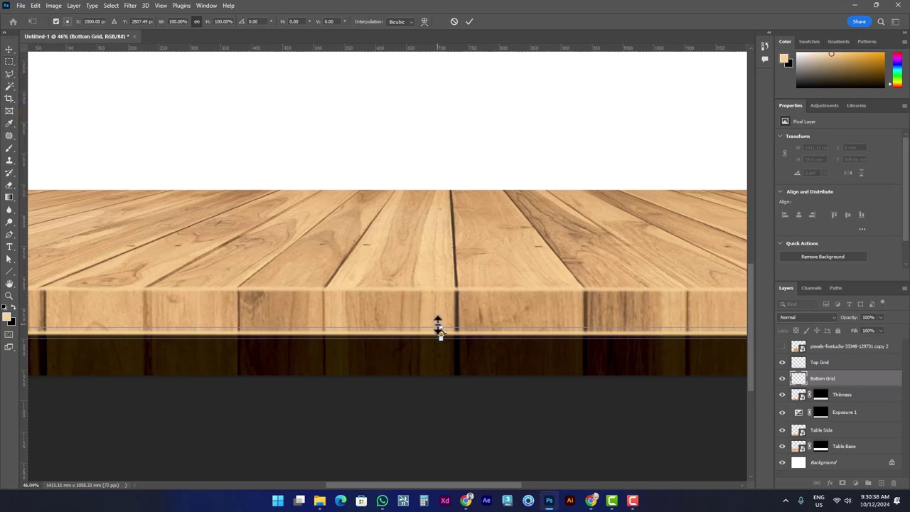
left_click_drag(438, 329, 417, 331)
key("Return")
scroll(443, 341, "up", 5)
scroll(443, 343, "up", 5)
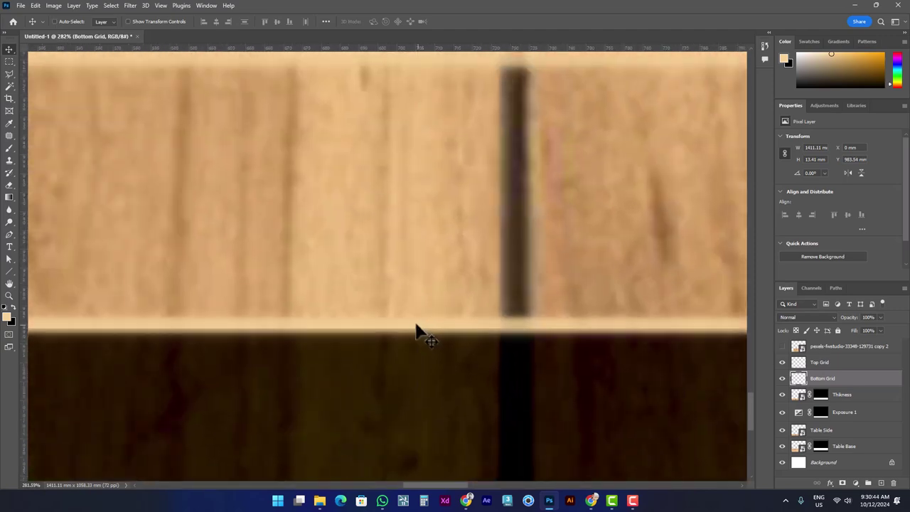
- Squash the strip a final time to 7.41 mm tall, then zoom out
key("ctrl+t")
mouse_move(420, 300)
left_mouse_down()
mouse_move(418, 324)
mouse_move(436, 336)
left_mouse_up()
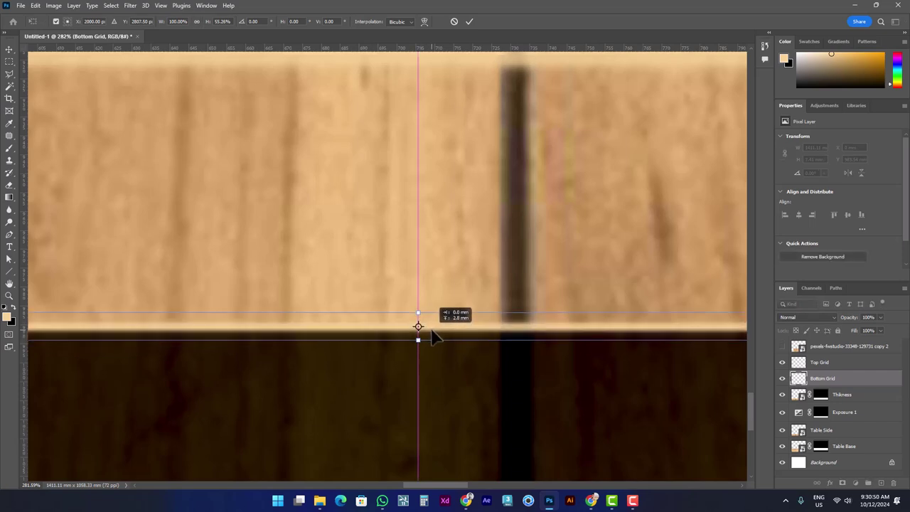
key("Return")
scroll(484, 335, "down", 5)
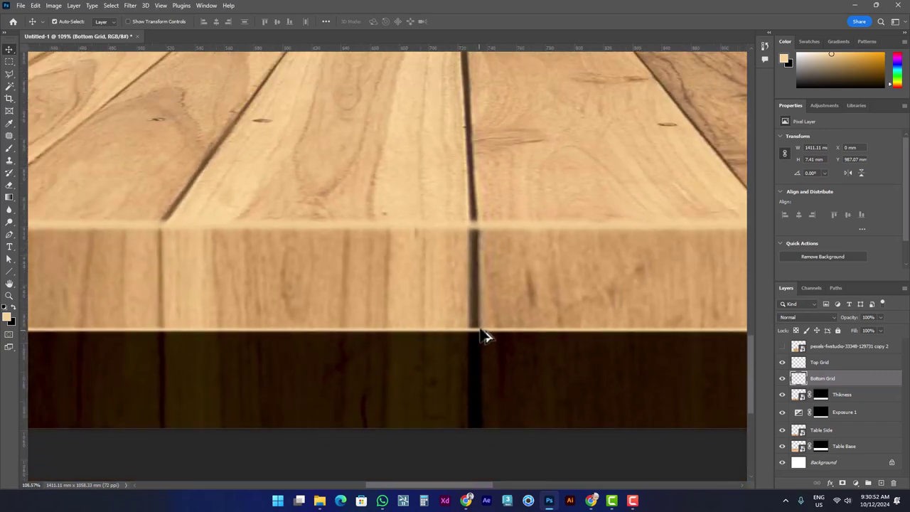
scroll(484, 336, "down", 3)
scroll(455, 346, "down", 3)
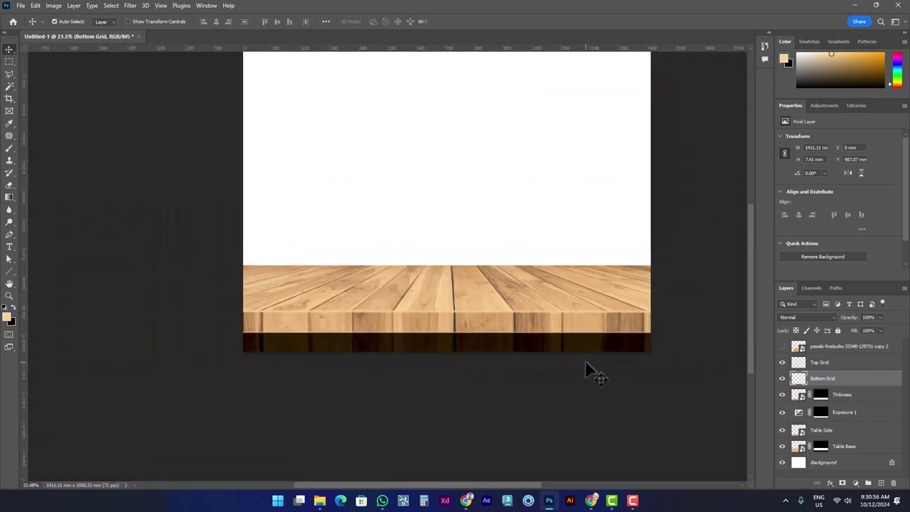
- Load the Thikness selection and add Brightness/Contrast at brightness -37, contrast 12 over it
left_click(782, 396)
mouse_move(821, 395)
left_mouse_down()
mouse_move(822, 404)
mouse_move(802, 400)
left_mouse_up()
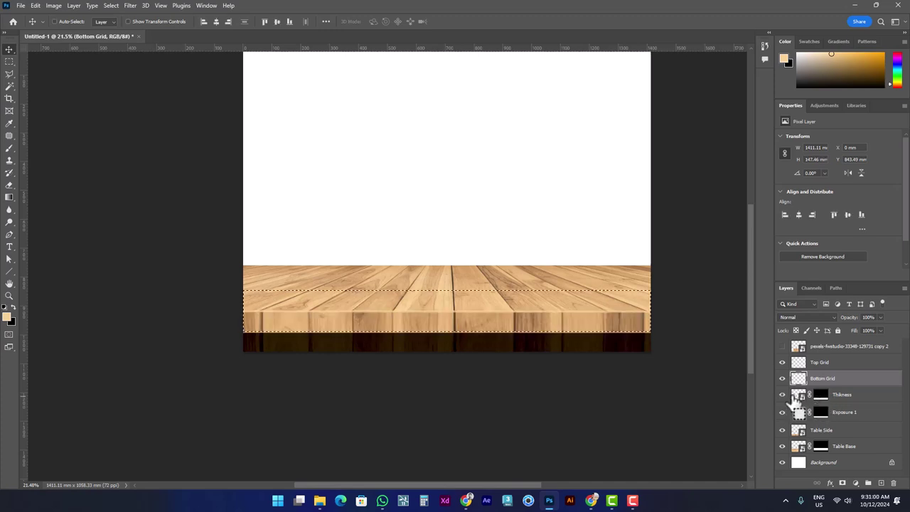
left_click(802, 401, "ctrl")
left_click(798, 398)
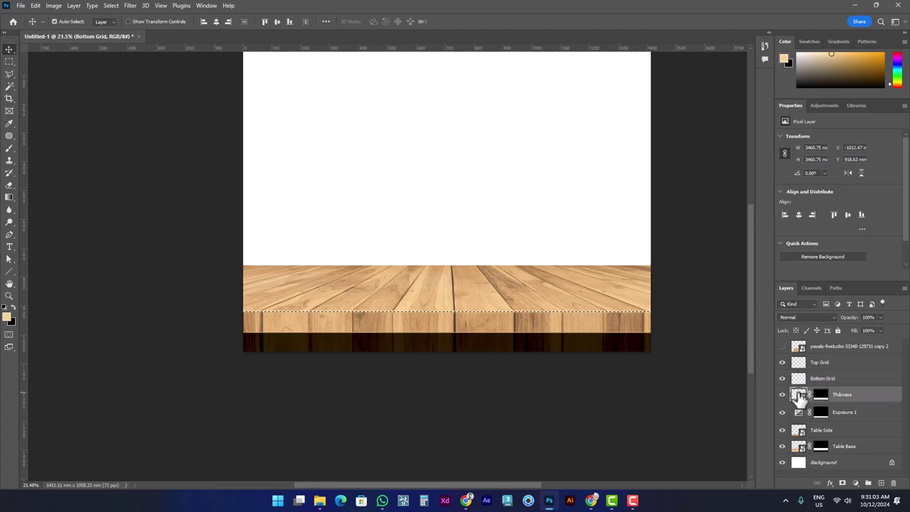
left_click(855, 484)
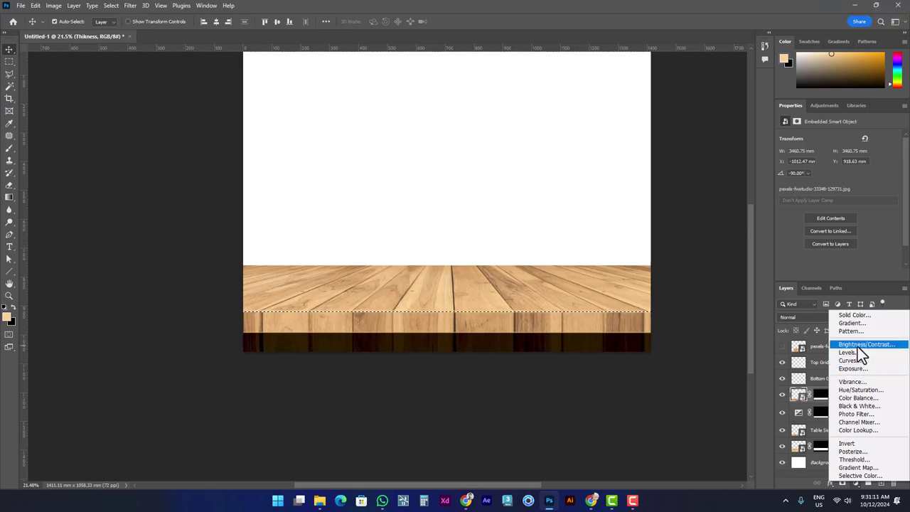
left_click(858, 345)
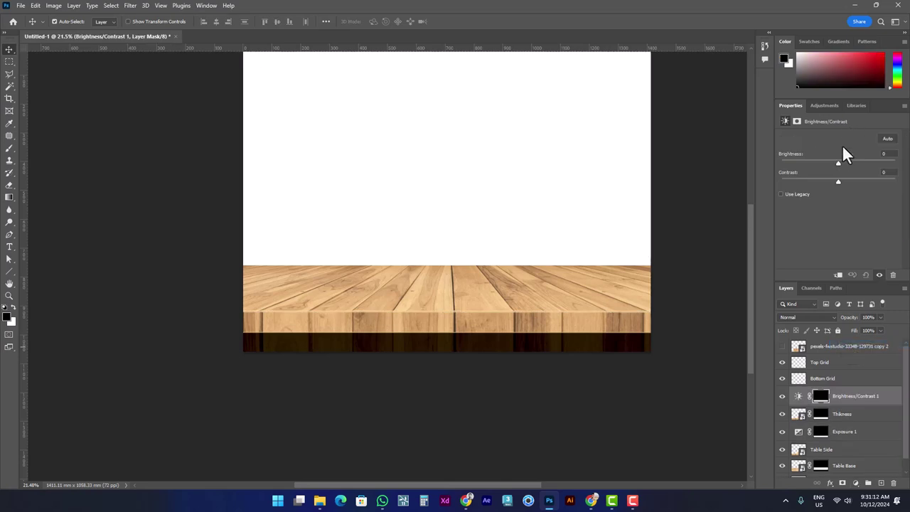
left_click_drag(837, 163, 831, 162)
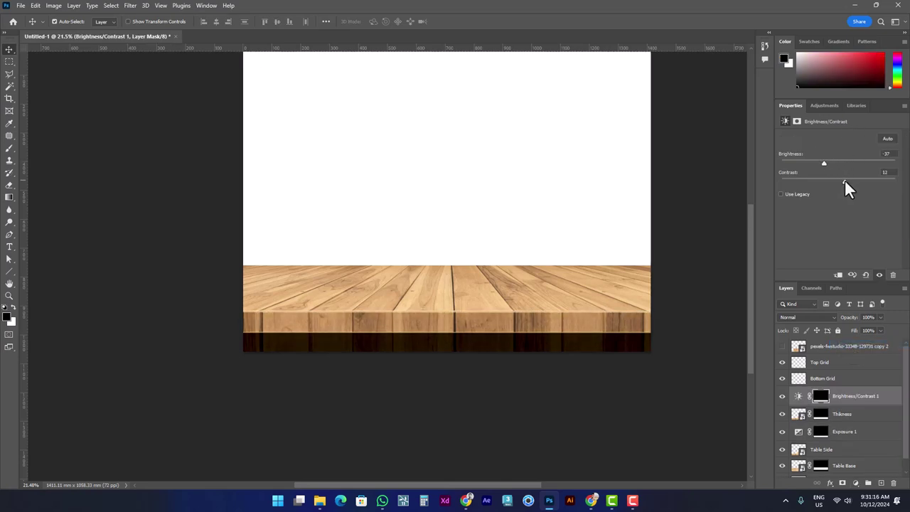
left_click(781, 397)
left_click(783, 397)
left_click(783, 397)
left_click(822, 400, "ctrl")
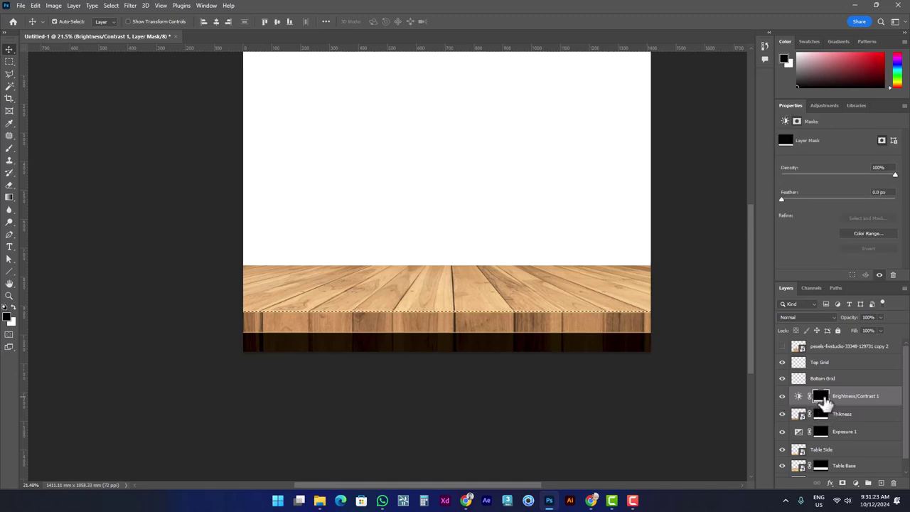
- Add an Exposure adjustment with exposure -0.72 and offset -0.0250 over the front edge
left_click(855, 484)
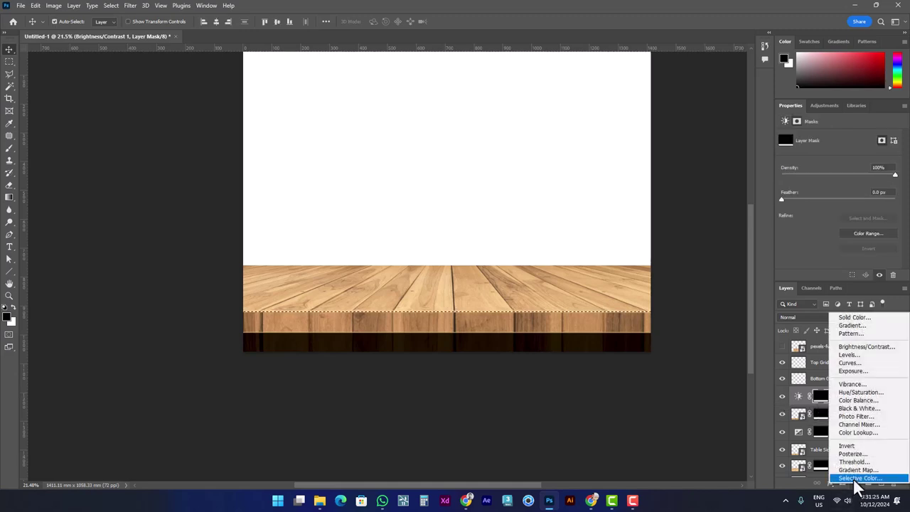
left_click(853, 371)
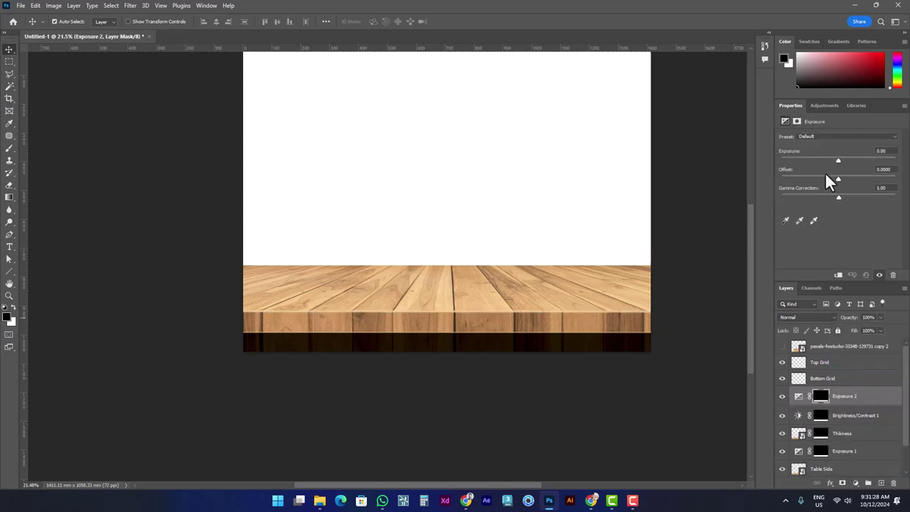
left_click_drag(838, 159, 833, 158)
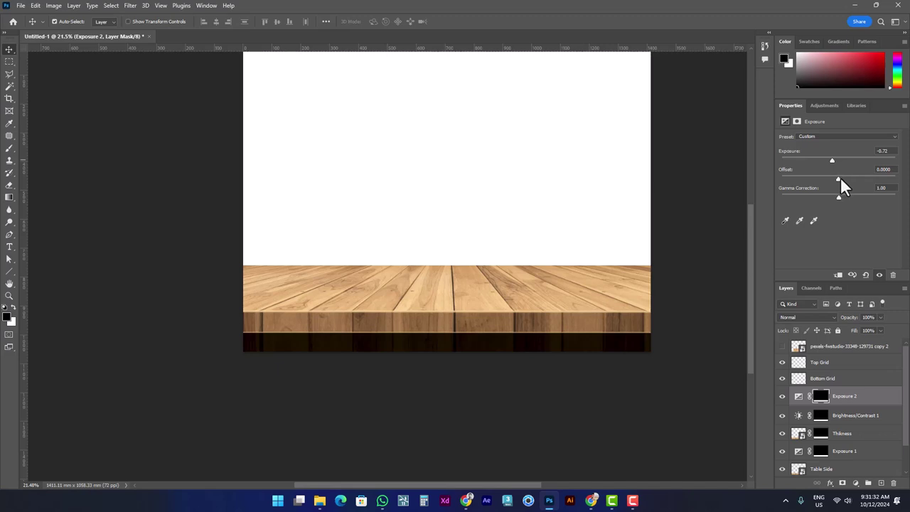
left_click_drag(840, 177, 835, 175)
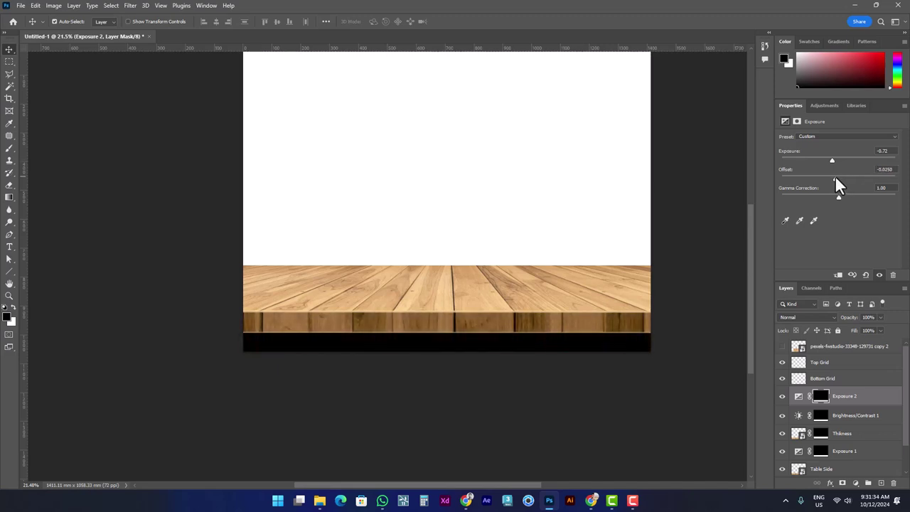
left_click(819, 398)
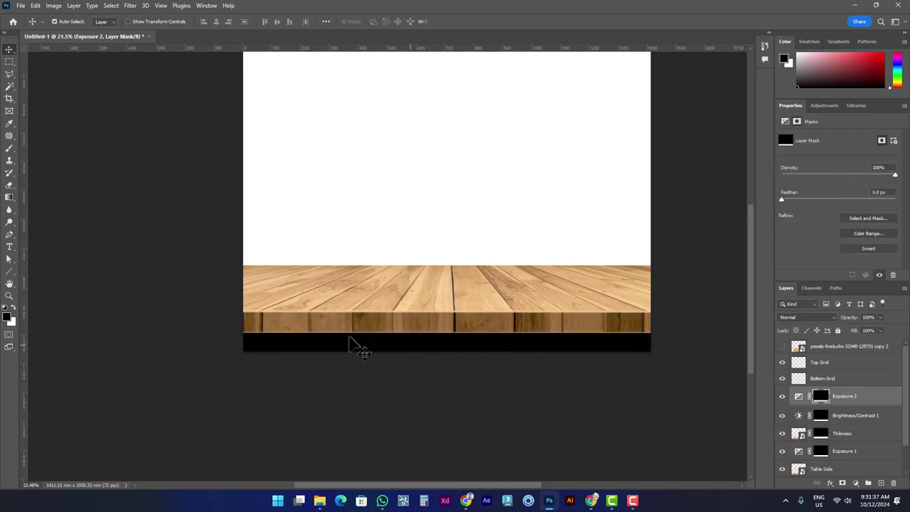
- Draw a rectangular selection around the black strip below the wood front
left_click(822, 436, "ctrl")
scroll(362, 352, "up", 2)
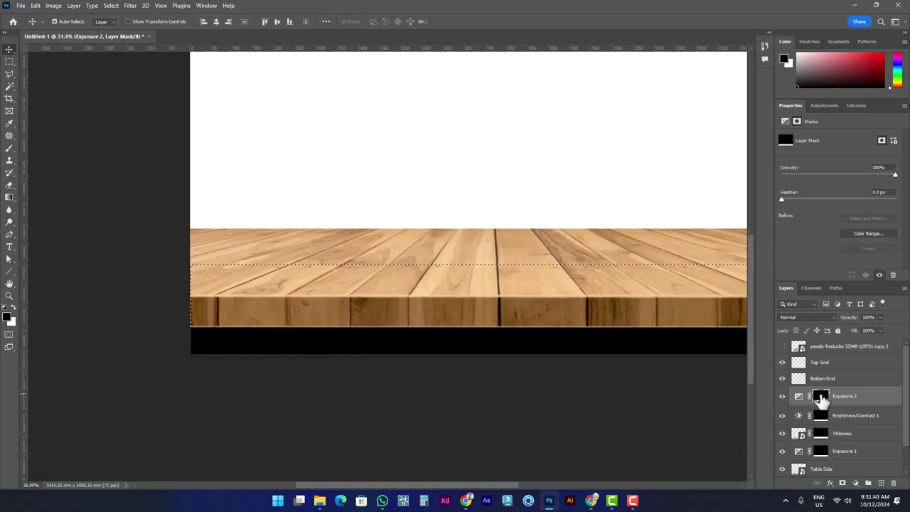
key("ctrl+d")
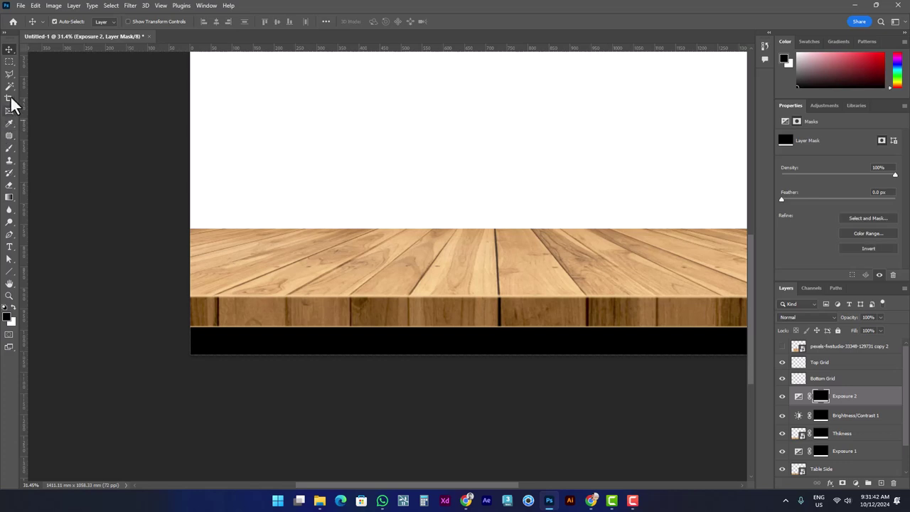
left_click(10, 62)
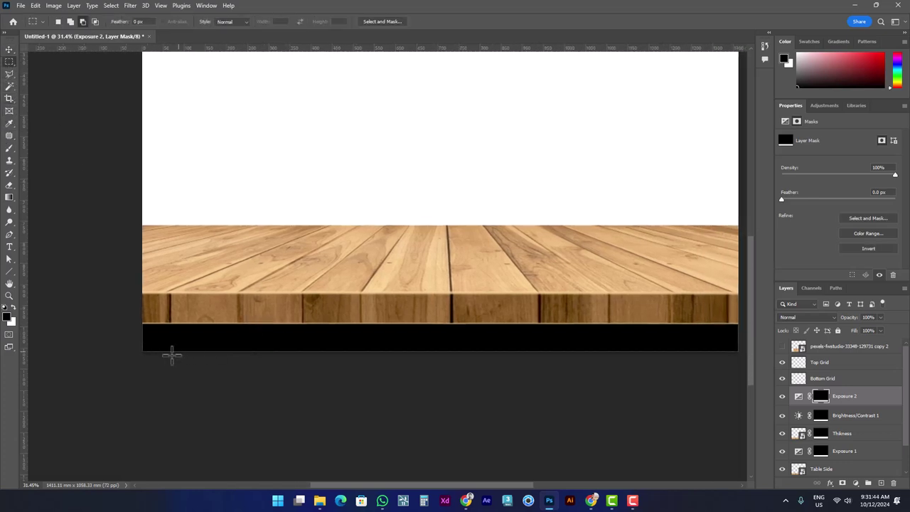
key("ctrl+minus")
left_click_drag(181, 370, 709, 311)
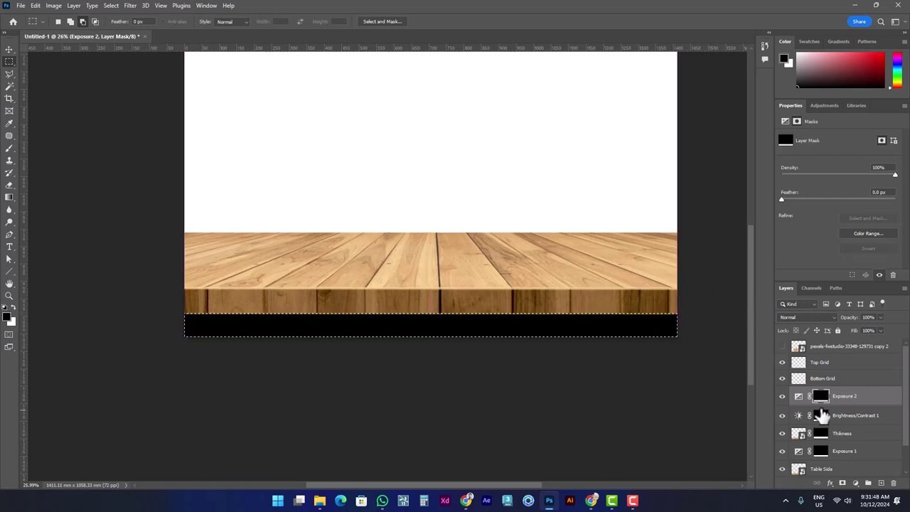
left_click(824, 403)
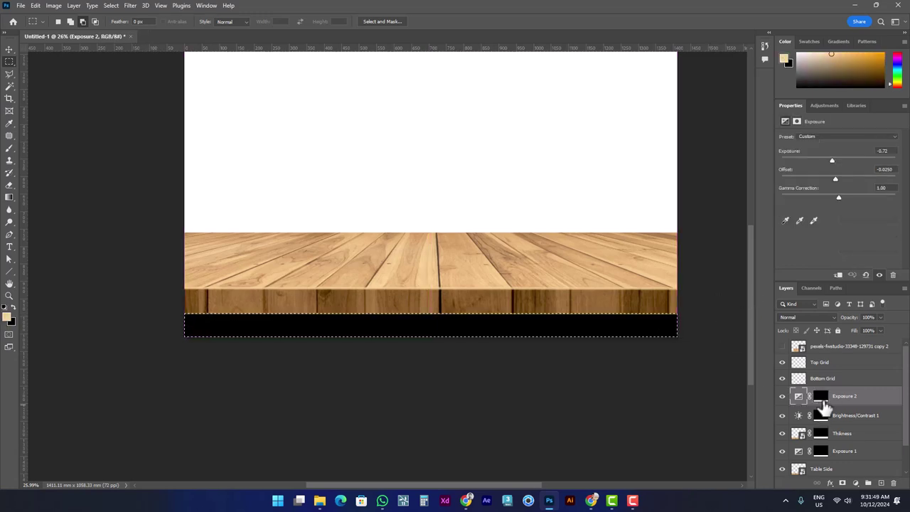
- Paint the Exposure 2 mask across the strip with a 1000 px, 100% opacity brush
left_click(14, 307)
left_click(10, 151)
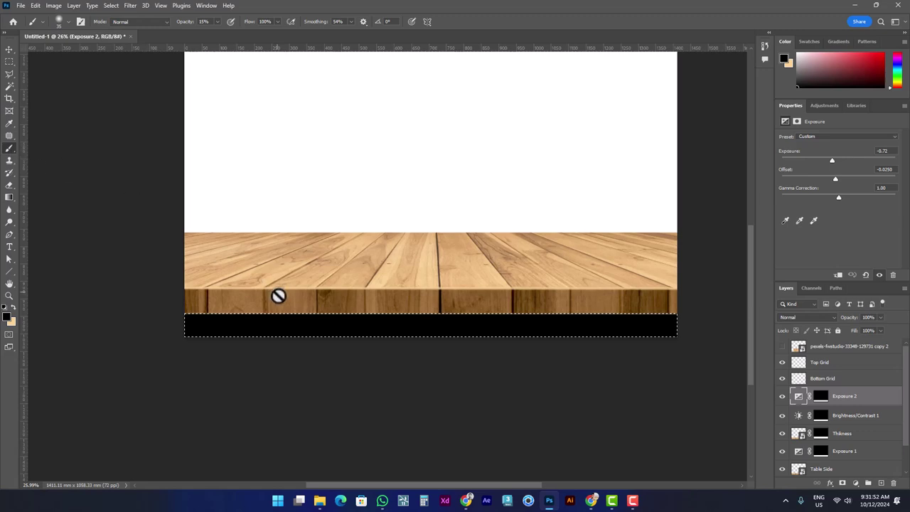
left_click(822, 398)
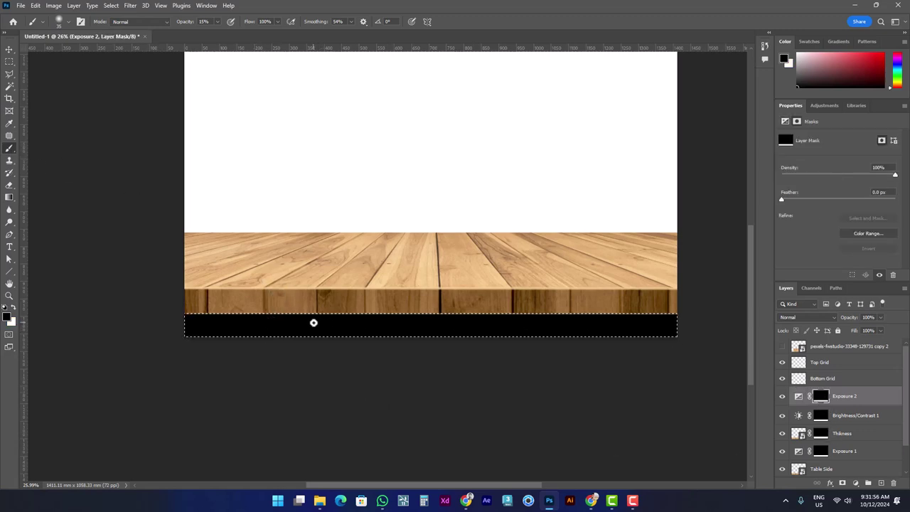
key("bracketright")
key("bracketright")
key("bracketright")
key("bracketright")
key("bracketright")
key("bracketright")
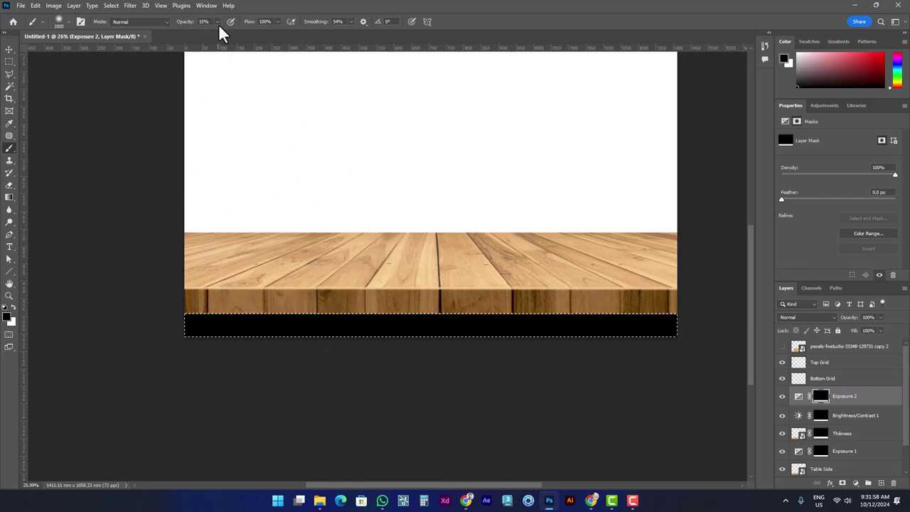
left_click(217, 22)
mouse_move(186, 321)
left_mouse_down()
mouse_move(508, 335)
mouse_move(761, 305)
mouse_move(760, 327)
left_mouse_up()
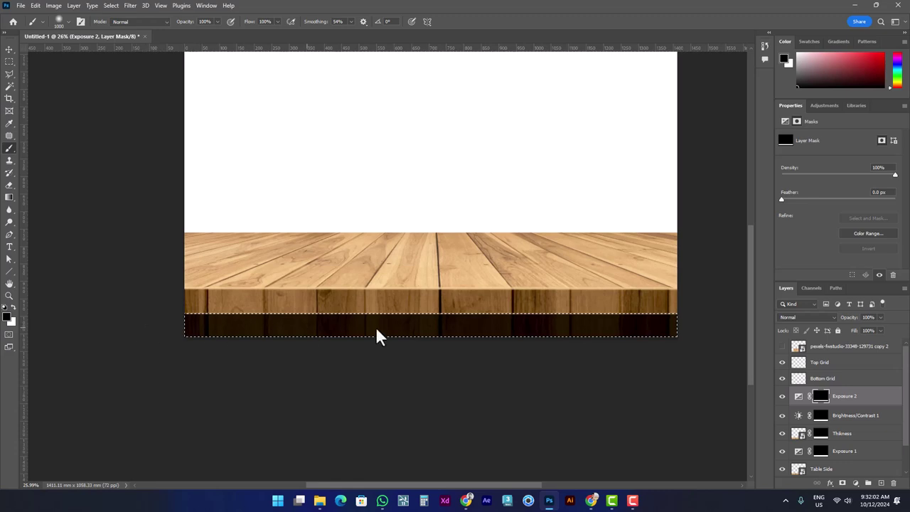
left_click(816, 418)
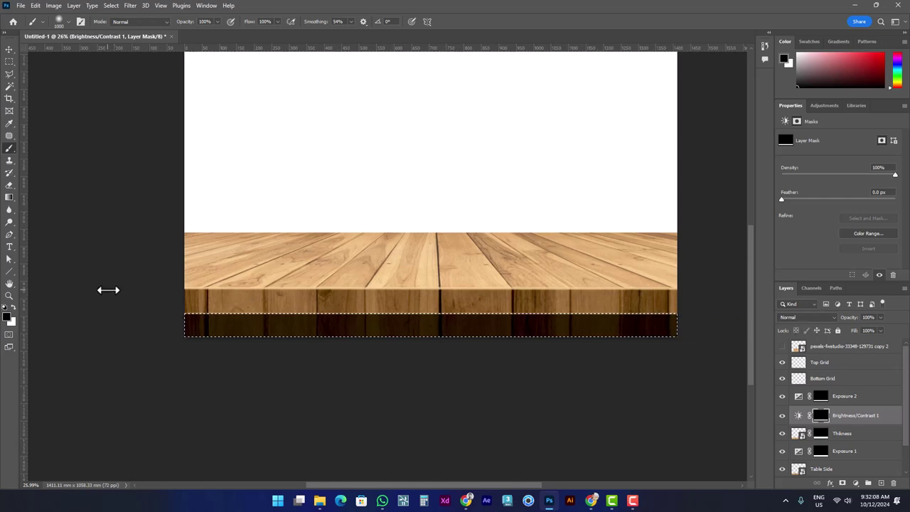
- Deselect, compare the edge with Exposure 2 and the grid layers toggled, leaving Bottom Grid hidden
key("ctrl+d")
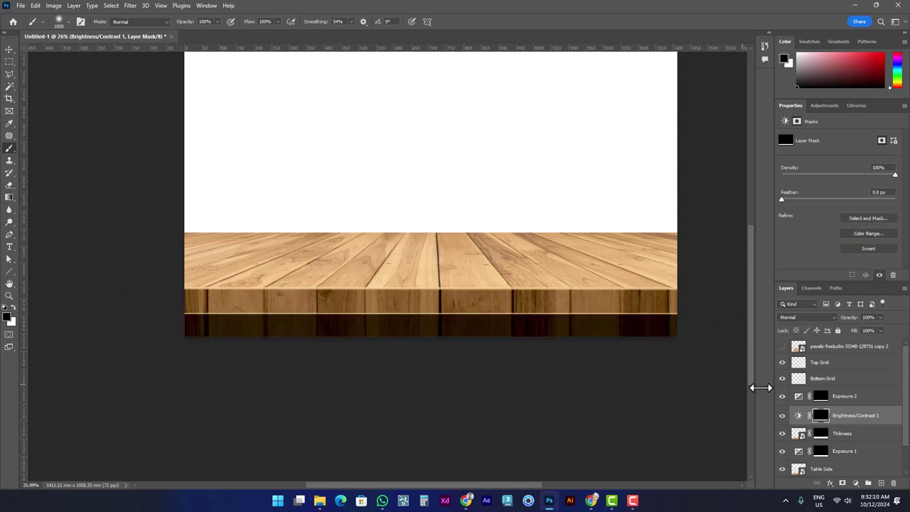
left_click(783, 398)
left_click(783, 380)
left_click(783, 380)
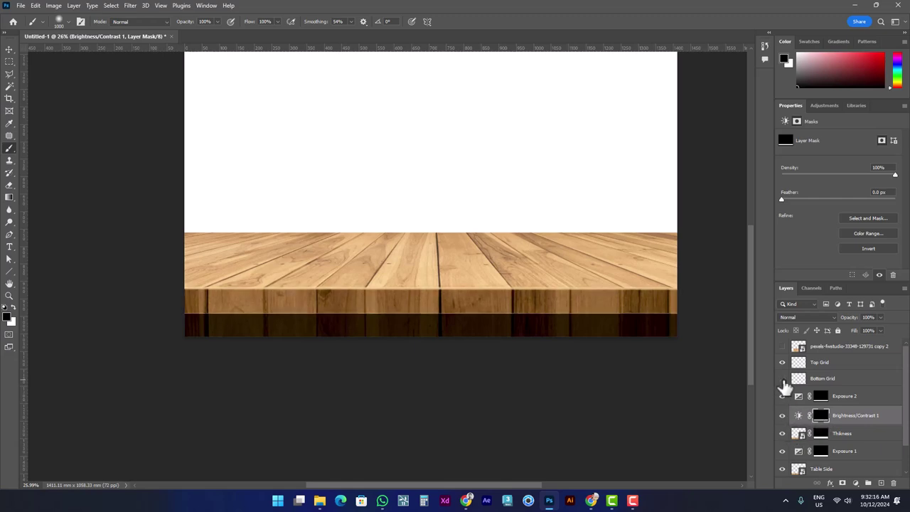
left_click(783, 379)
left_click(783, 363)
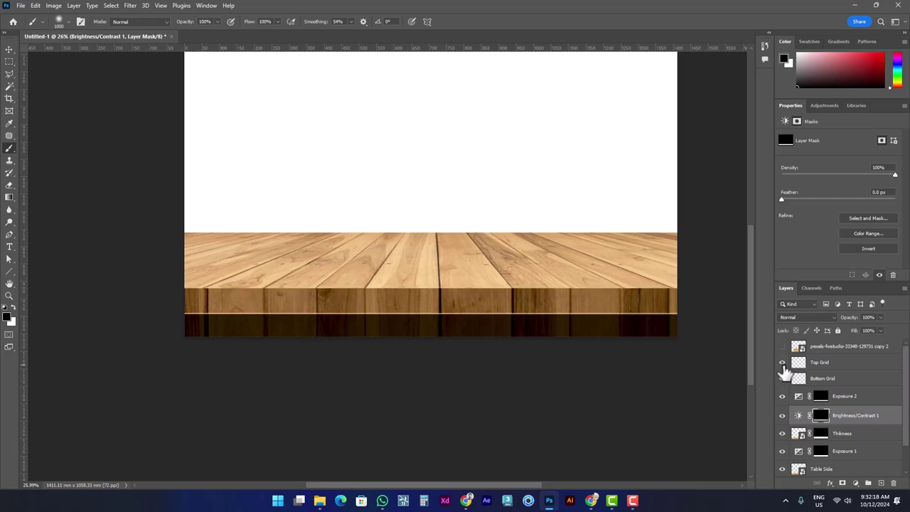
left_click(783, 379)
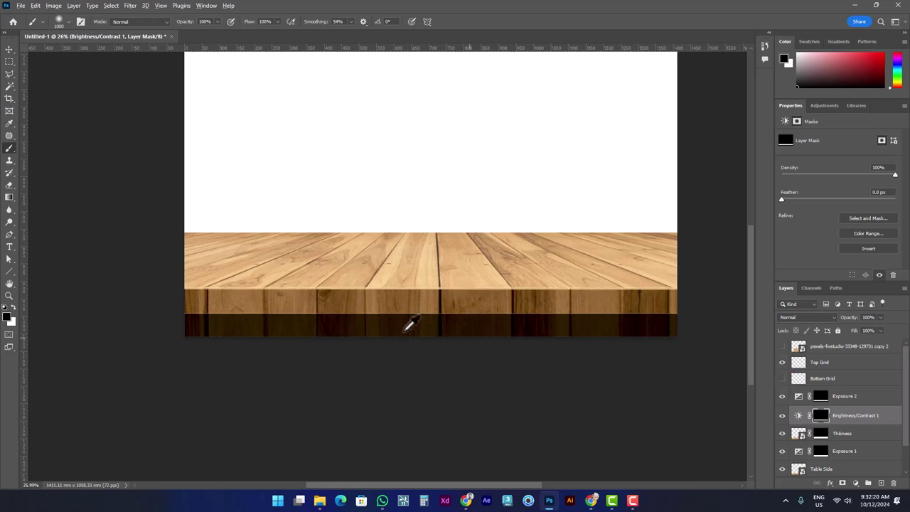
scroll(411, 325, "up", 2)
scroll(494, 294, "up", 2)
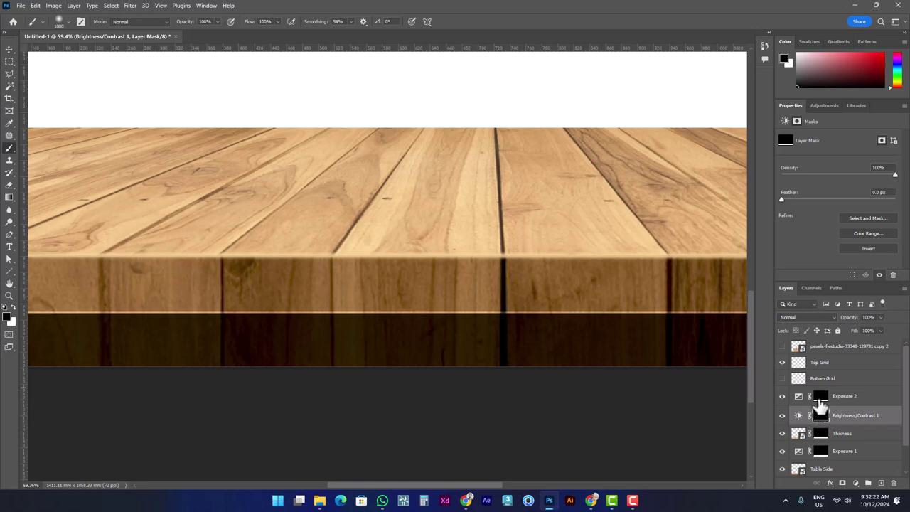
- Make Bottom Grid visible again and set its blend mode to Multiply
left_click(783, 379)
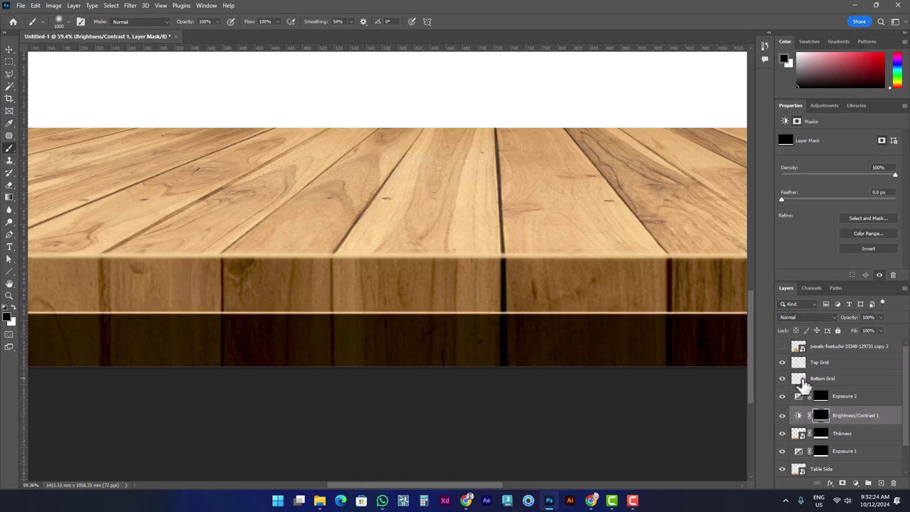
left_click(803, 316)
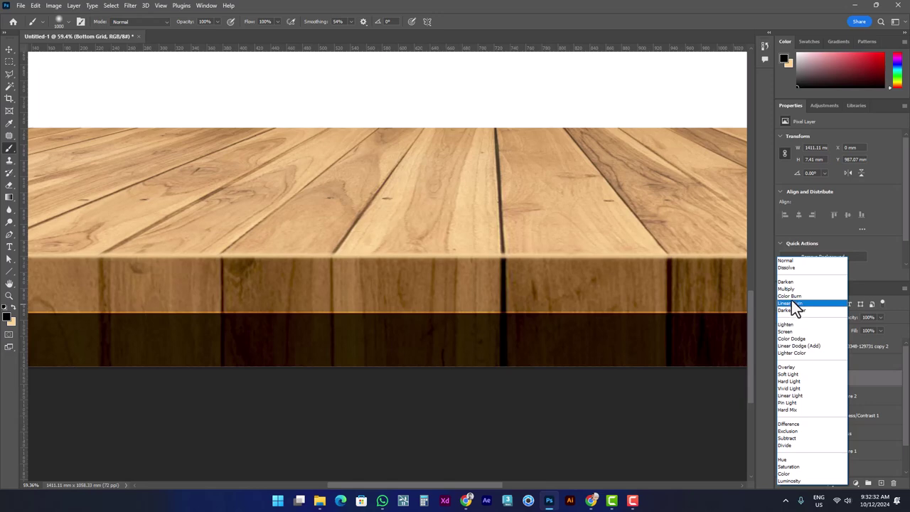
left_click(793, 289)
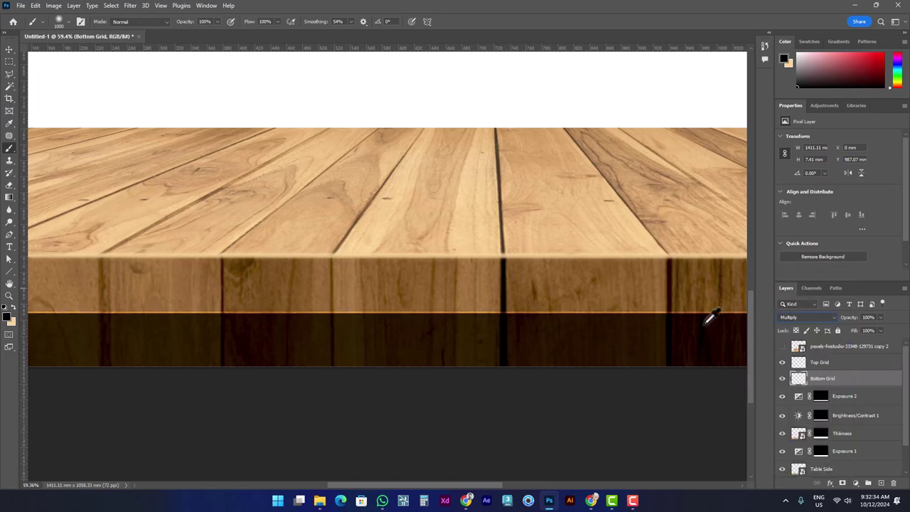
key("v")
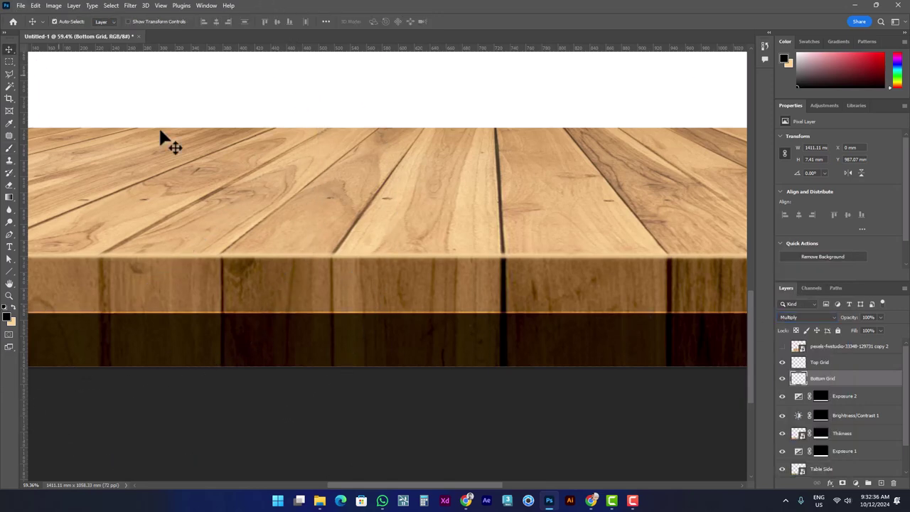
left_click(822, 400)
scroll(305, 406, "down", 2)
- Switch to a small Hard Round brush for painting the Exposure 2 mask
scroll(203, 304, "up", 1)
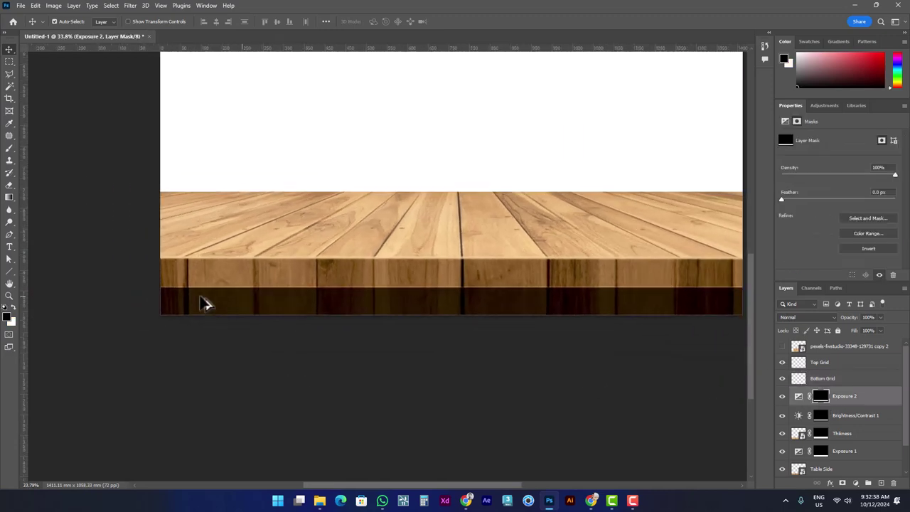
scroll(360, 343, "up", 2)
left_click_drag(410, 287, 478, 298)
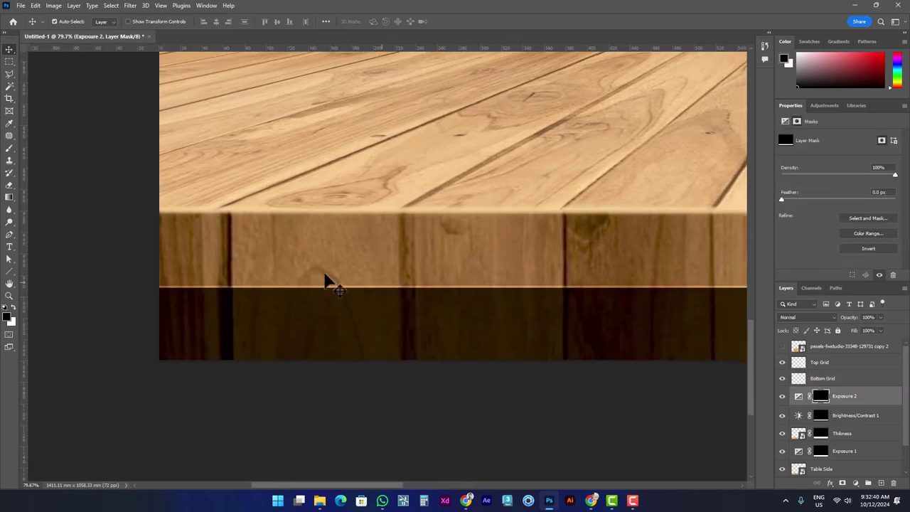
left_click(9, 150)
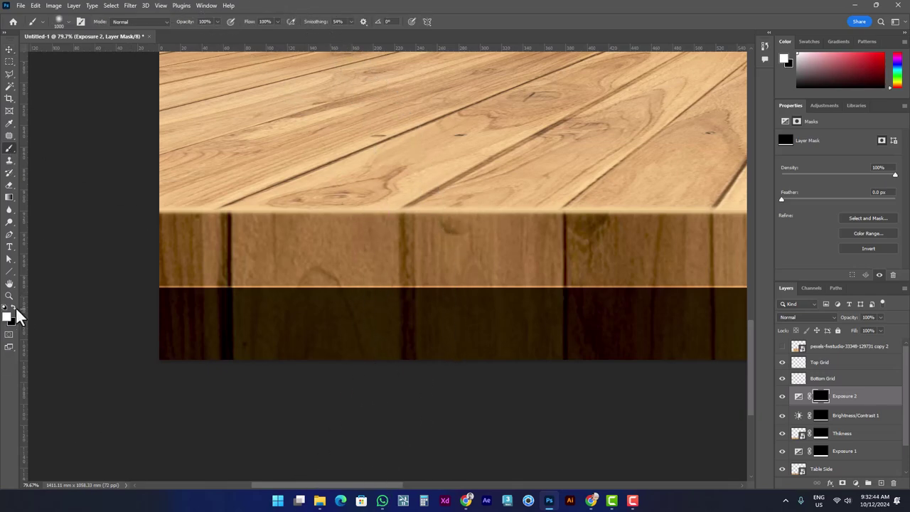
key("bracketleft")
key("bracketleft")
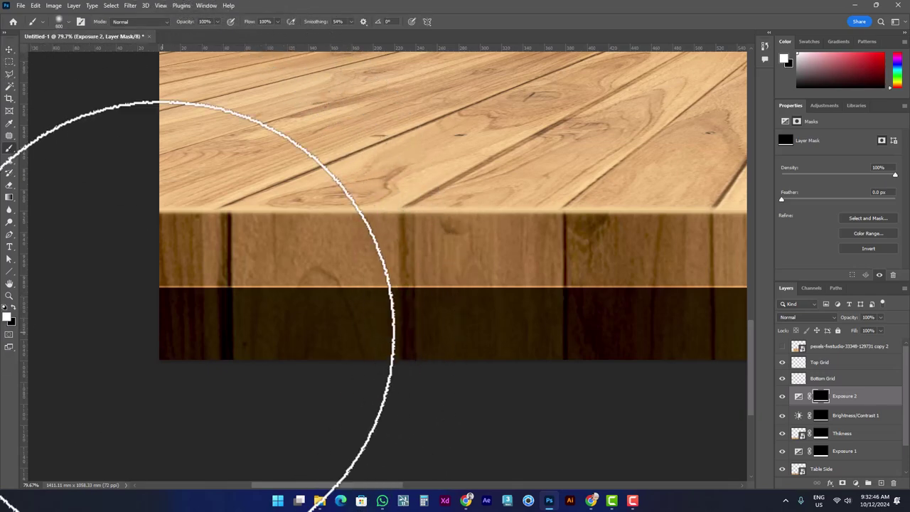
key("bracketleft")
key("bracketleft")
key("bracketleft")
key("bracketleft")
key("bracketleft")
key("bracketleft")
key("bracketleft")
key("bracketleft")
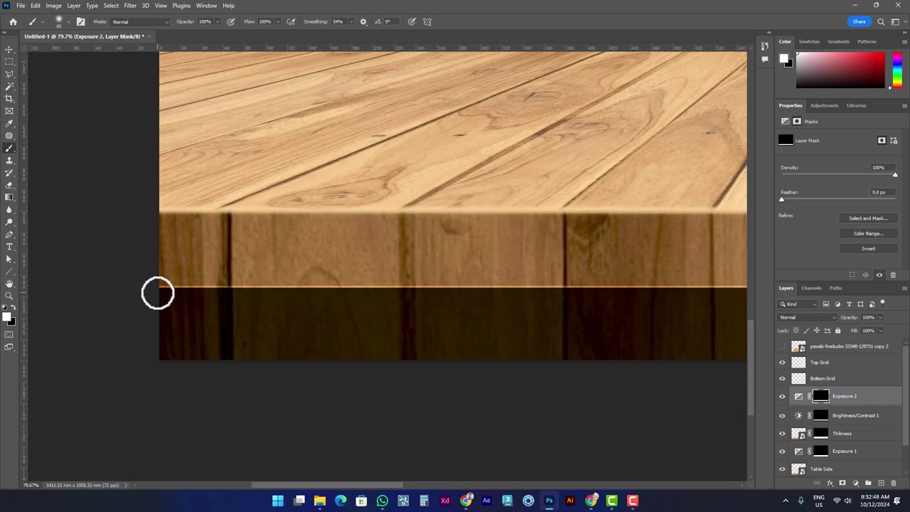
key("bracketleft")
key("bracketleft")
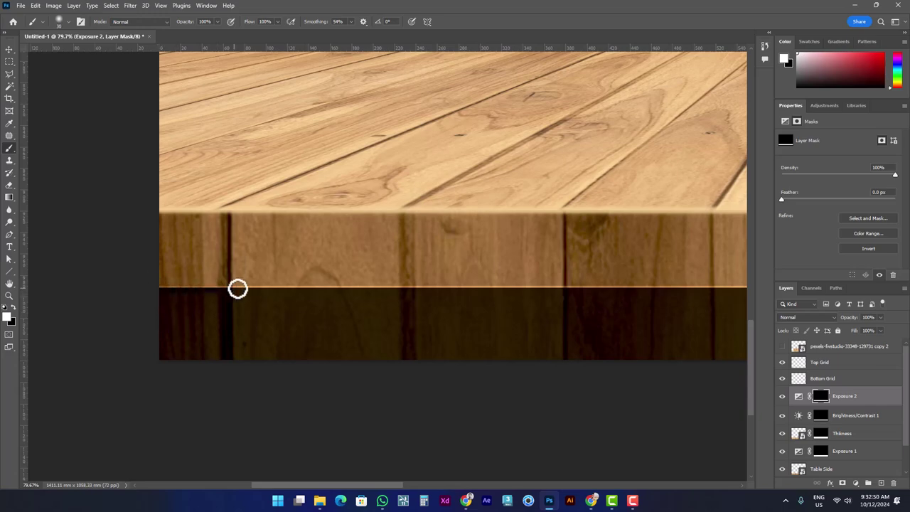
right_click(159, 289)
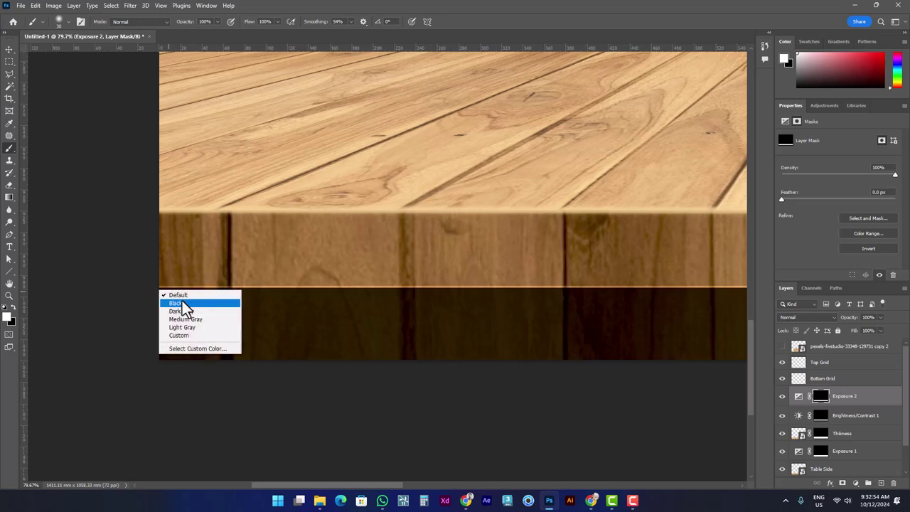
right_click(303, 273)
left_click(313, 298)
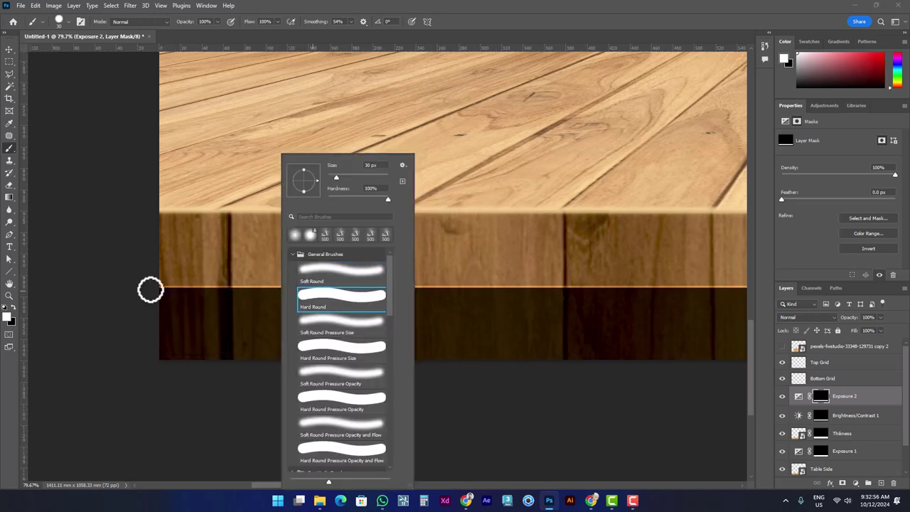
left_click(160, 290)
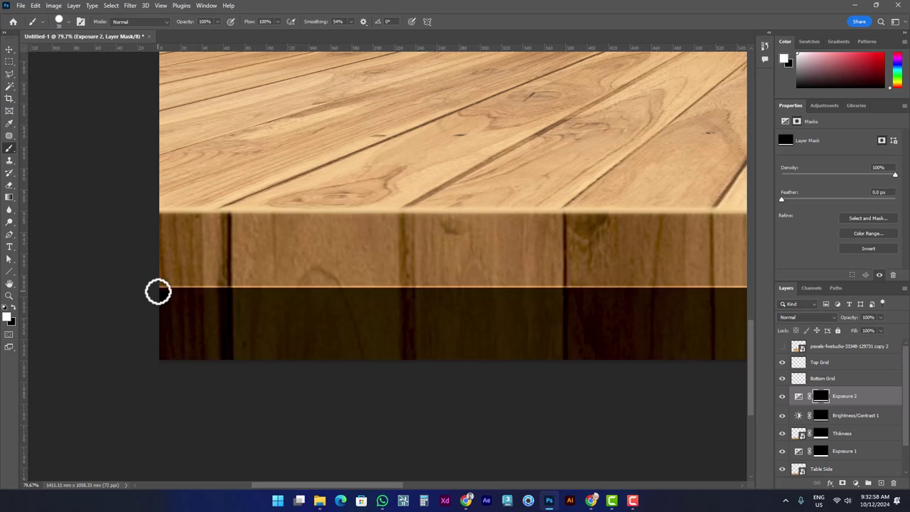
- Paint a thin black band along the seam at the table's right end
left_click_drag(408, 283, 428, 307)
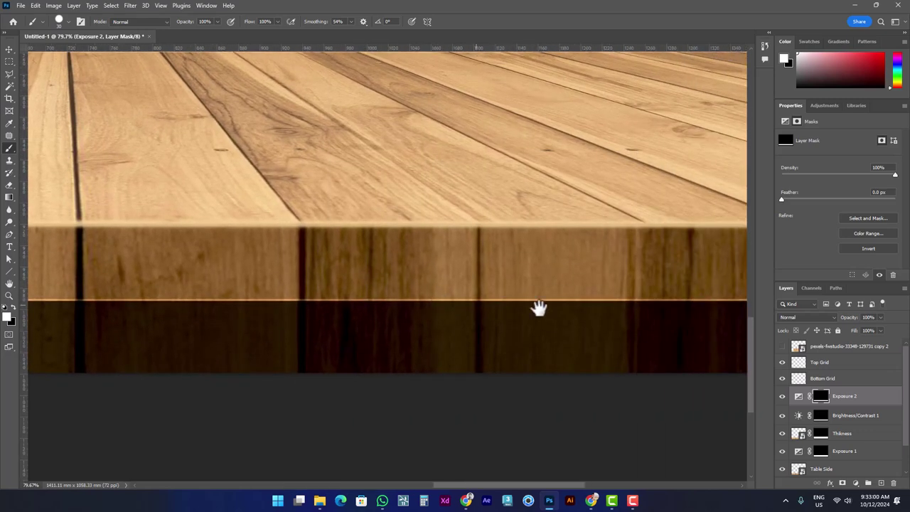
scroll(197, 301, "up", 3)
scroll(203, 297, "up", 3)
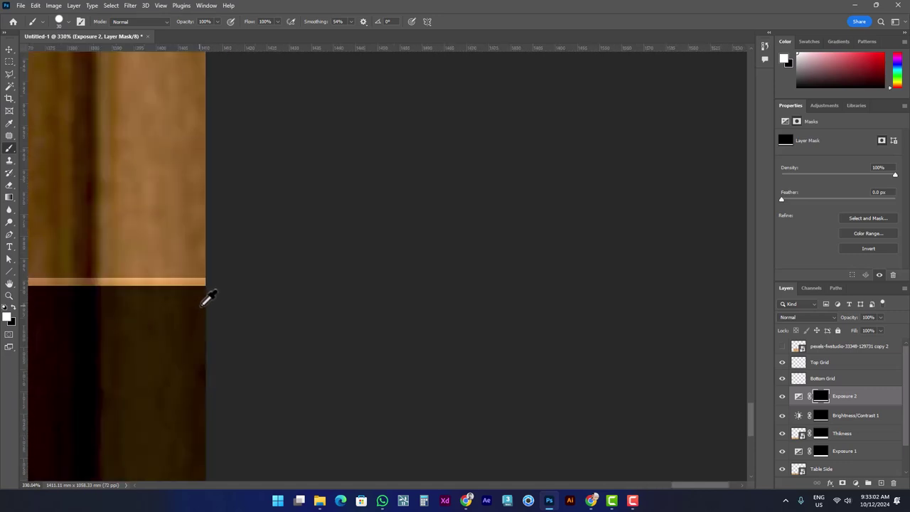
left_click_drag(214, 301, 214, 302)
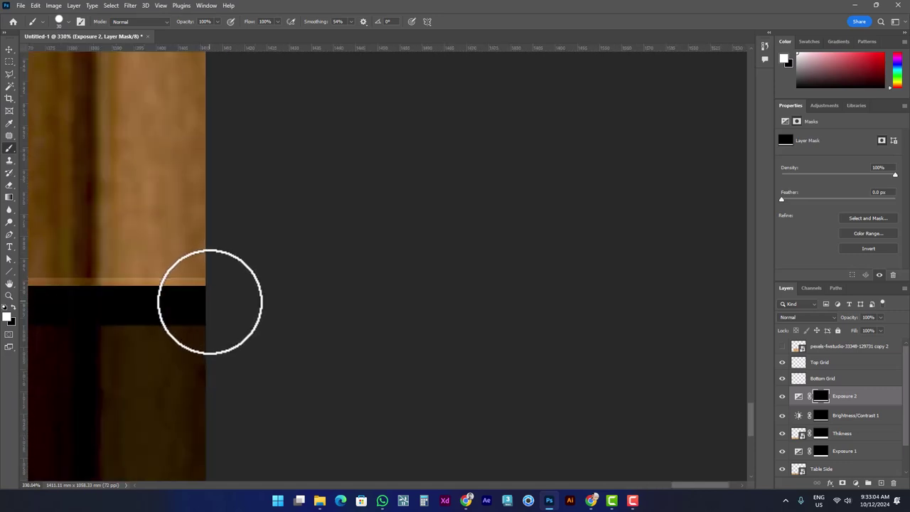
- Select the Brightness/Contrast 1 mask and inspect the seam along the front edge
left_click(821, 416)
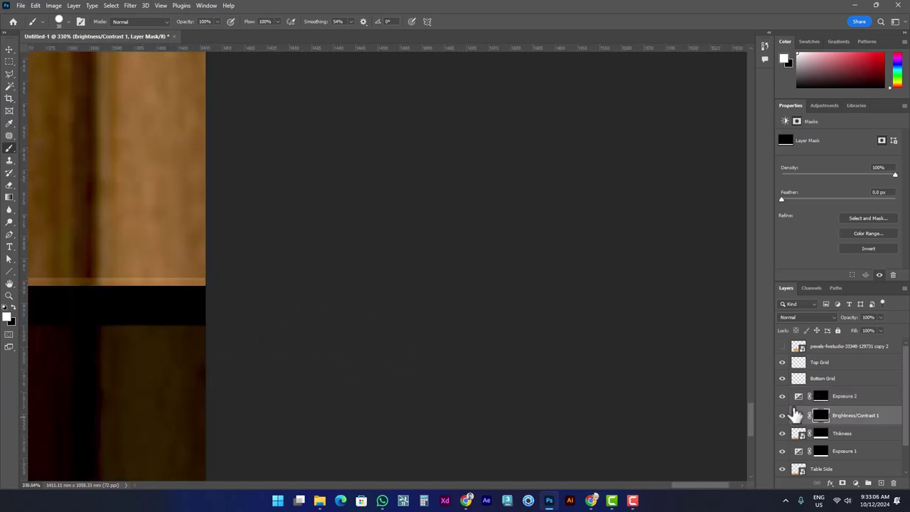
mouse_move(273, 316)
left_mouse_down()
mouse_move(529, 315)
mouse_move(589, 299)
mouse_move(172, 291)
mouse_move(443, 277)
left_mouse_up()
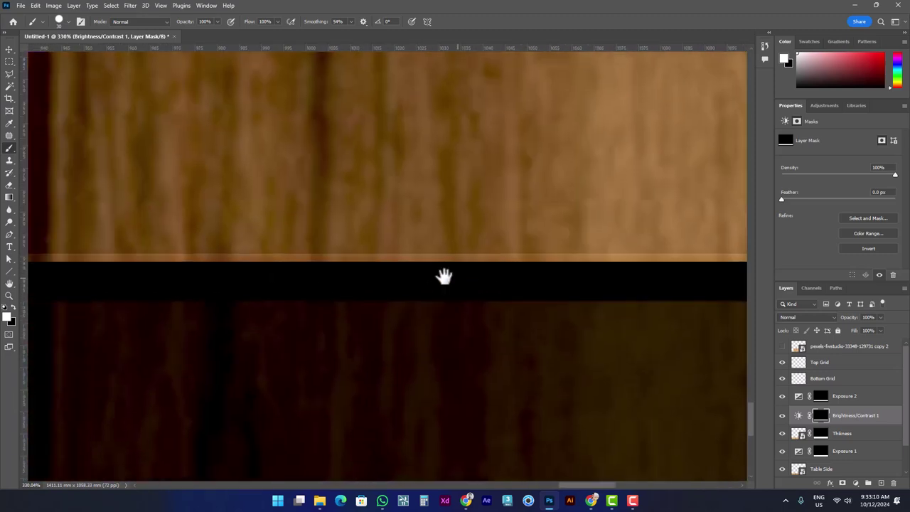
mouse_move(331, 274)
left_mouse_down()
mouse_move(445, 301)
mouse_move(646, 244)
left_mouse_up()
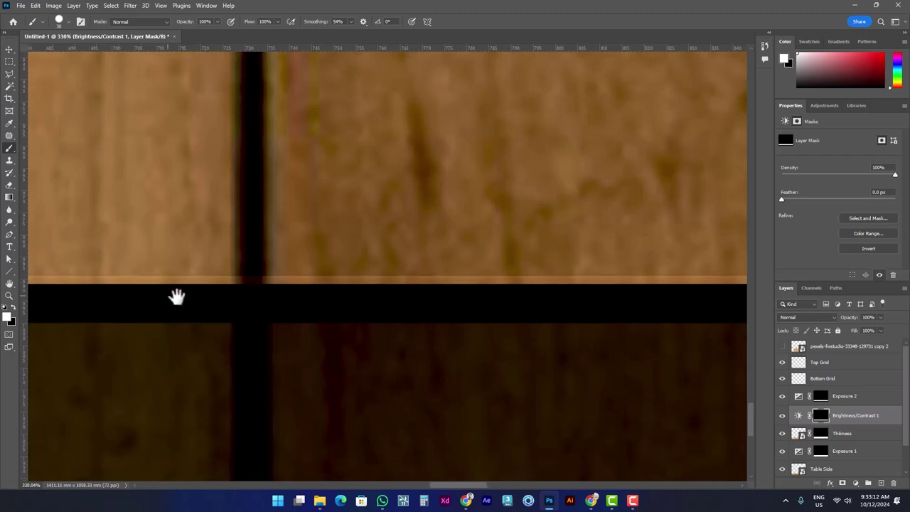
left_click_drag(177, 299, 459, 294)
mouse_move(285, 301)
left_mouse_down()
mouse_move(425, 301)
mouse_move(354, 308)
left_mouse_up()
scroll(355, 308, "down", 2)
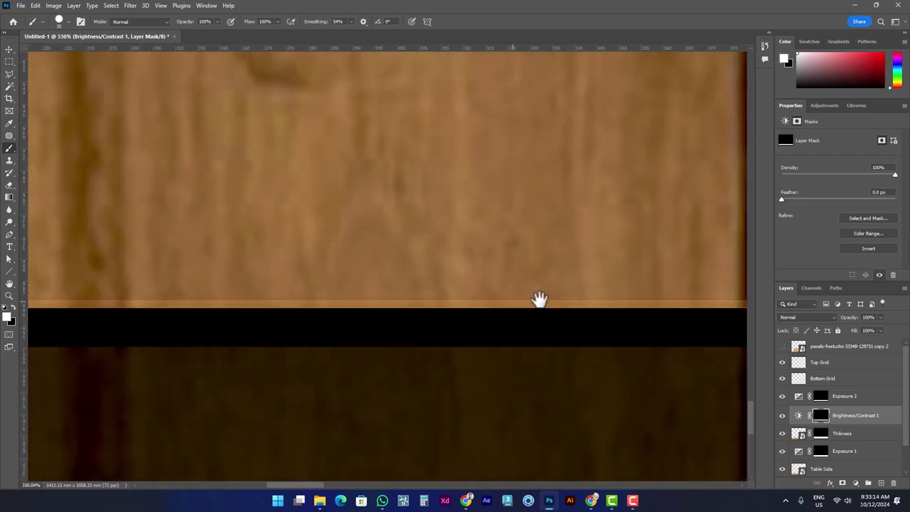
scroll(417, 317, "down", 2)
scroll(409, 325, "down", 2)
scroll(359, 311, "down", 3)
scroll(136, 315, "up", 2)
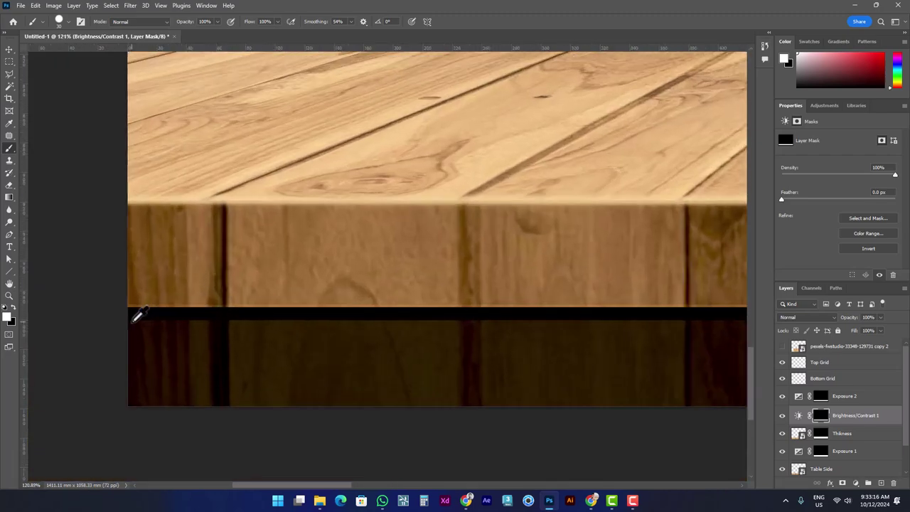
scroll(128, 311, "up", 3)
scroll(81, 321, "up", 3)
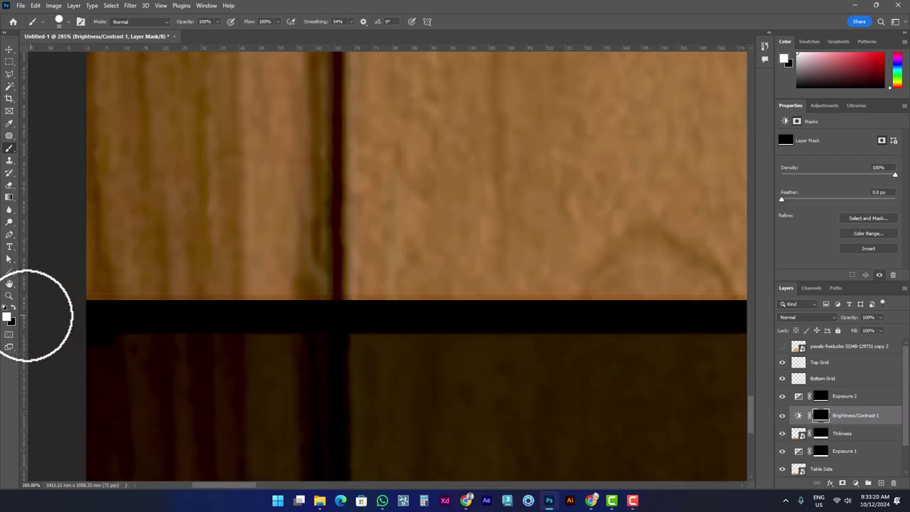
- Make black the foreground colour and pan along the front edge to the right end
left_click(13, 307)
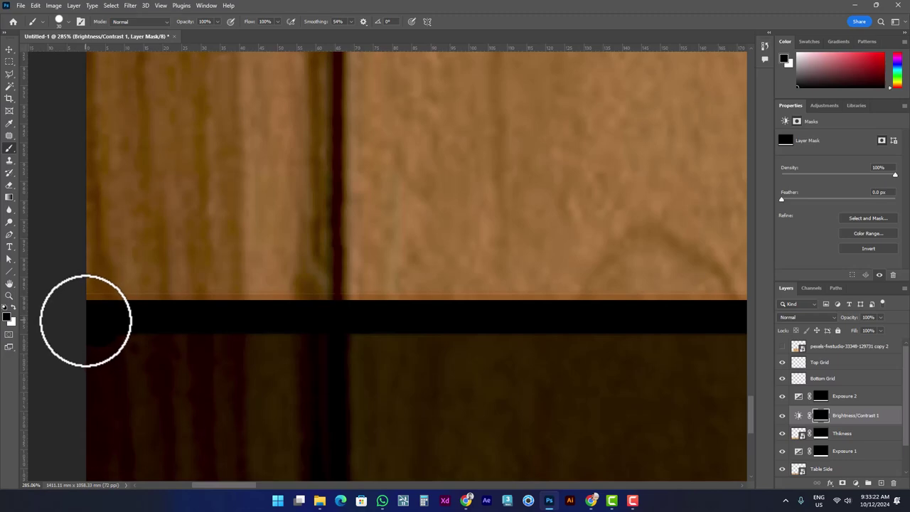
left_click_drag(450, 335, 374, 309)
left_click_drag(711, 320, 266, 321)
left_click_drag(626, 319, 183, 308)
mouse_move(712, 298)
left_mouse_down()
mouse_move(272, 295)
mouse_move(284, 292)
left_mouse_up()
mouse_move(711, 292)
left_mouse_down()
mouse_move(460, 289)
mouse_move(519, 296)
left_mouse_up()
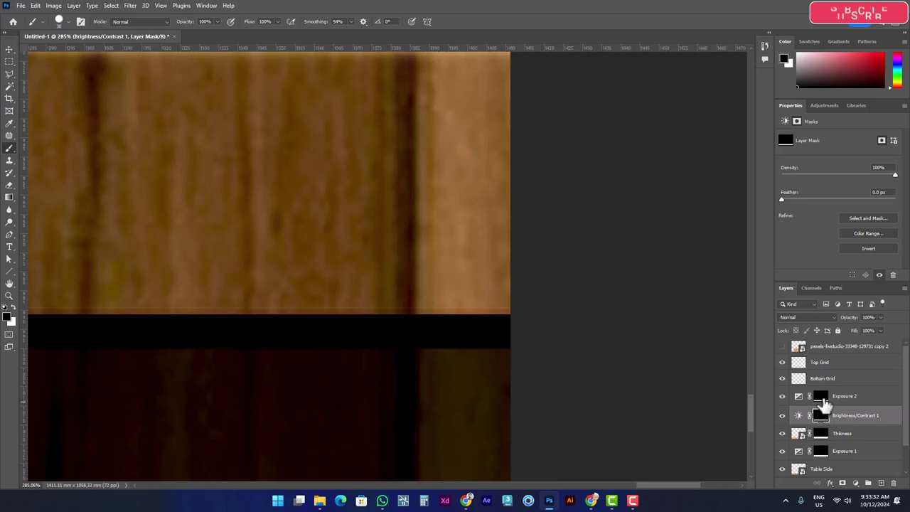
- Target the Exposure 2 mask and zoom into the thin black line below the front edge
left_click(821, 398)
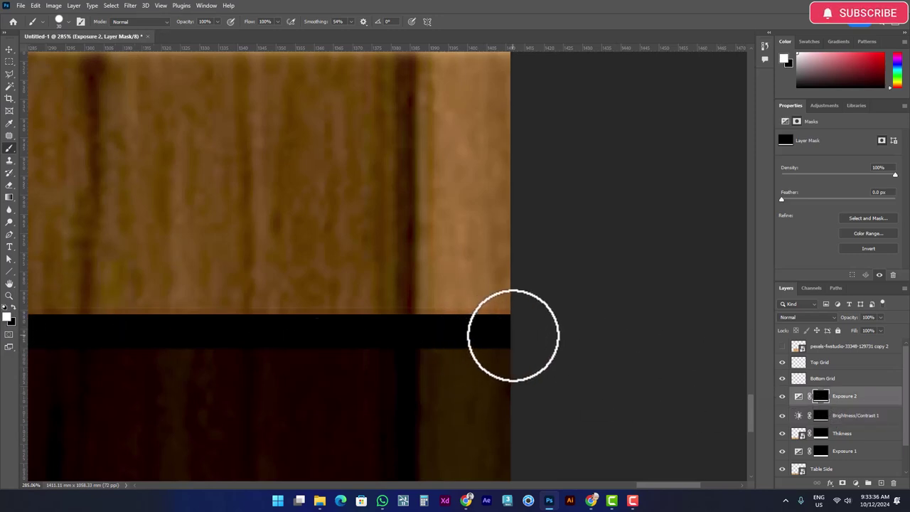
left_click_drag(419, 341, 756, 309)
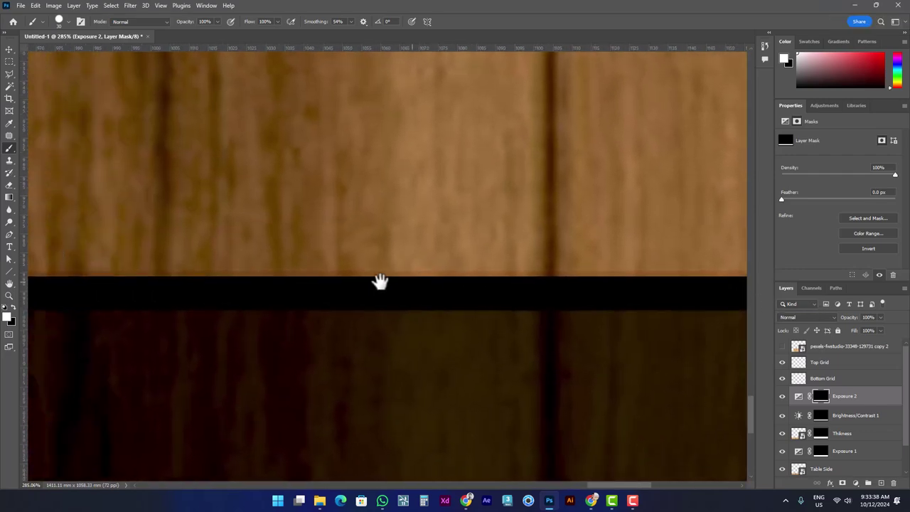
mouse_move(377, 281)
left_mouse_down()
mouse_move(640, 242)
mouse_move(181, 228)
mouse_move(545, 292)
mouse_move(461, 310)
left_mouse_up()
scroll(350, 305, "down", 5)
scroll(291, 319, "up", 1)
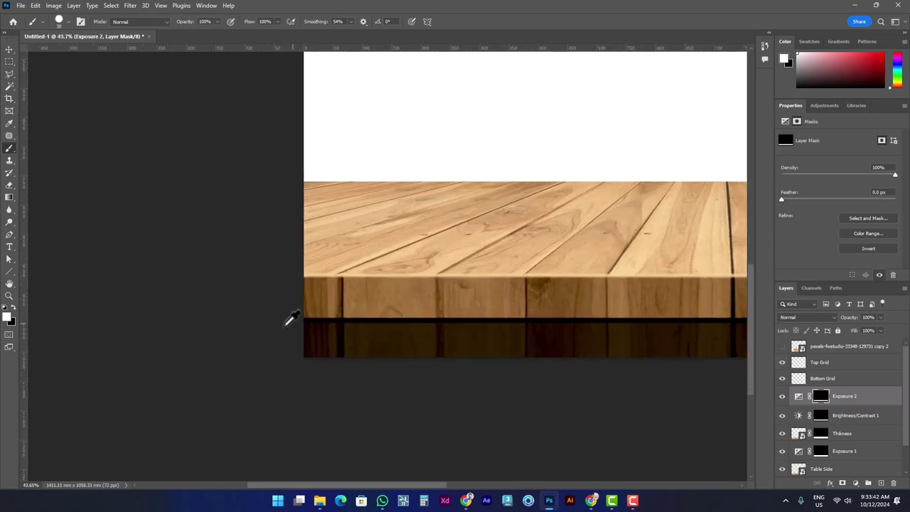
scroll(245, 331, "up", 2)
scroll(245, 331, "up", 2)
scroll(209, 372, "up", 2)
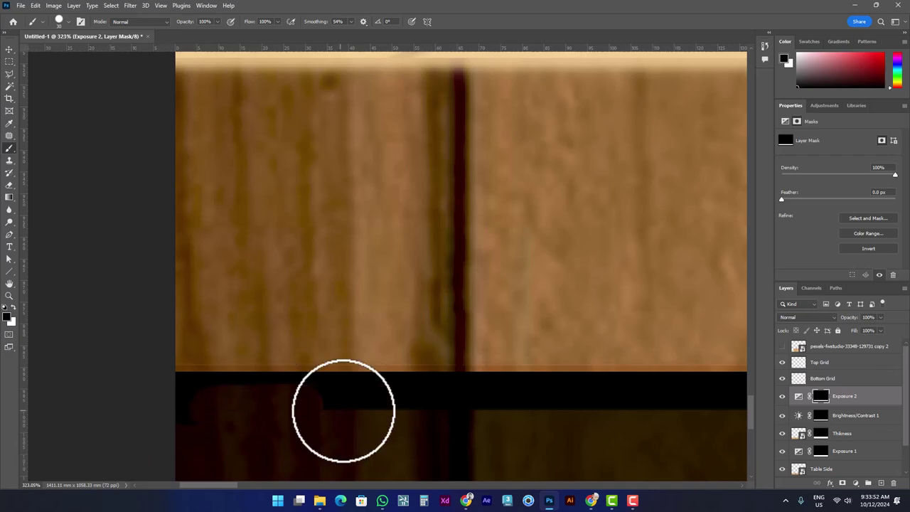
- Paint out the black line along the front edge, then zoom out to check
left_click_drag(346, 406, 161, 408)
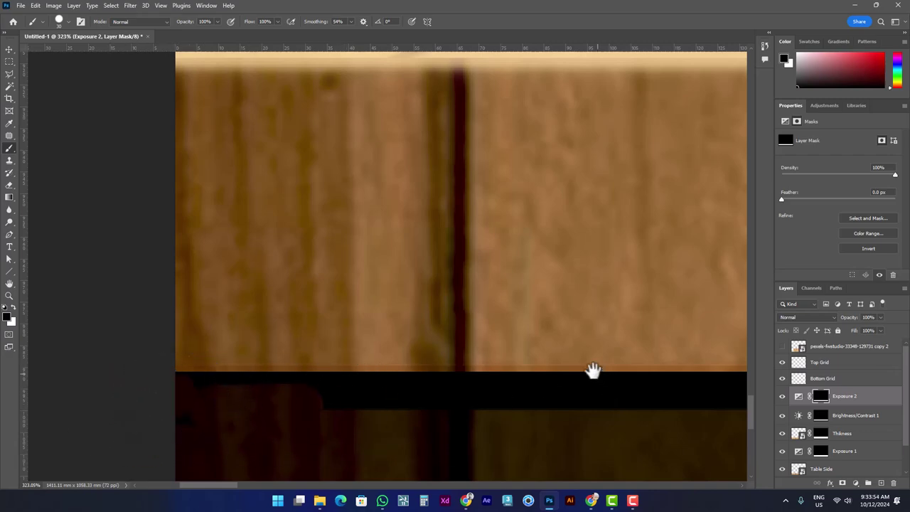
mouse_move(591, 372)
left_mouse_down()
mouse_move(404, 354)
mouse_move(602, 333)
mouse_move(353, 342)
left_mouse_up()
scroll(602, 333, "down", 10)
scroll(572, 335, "up", 3)
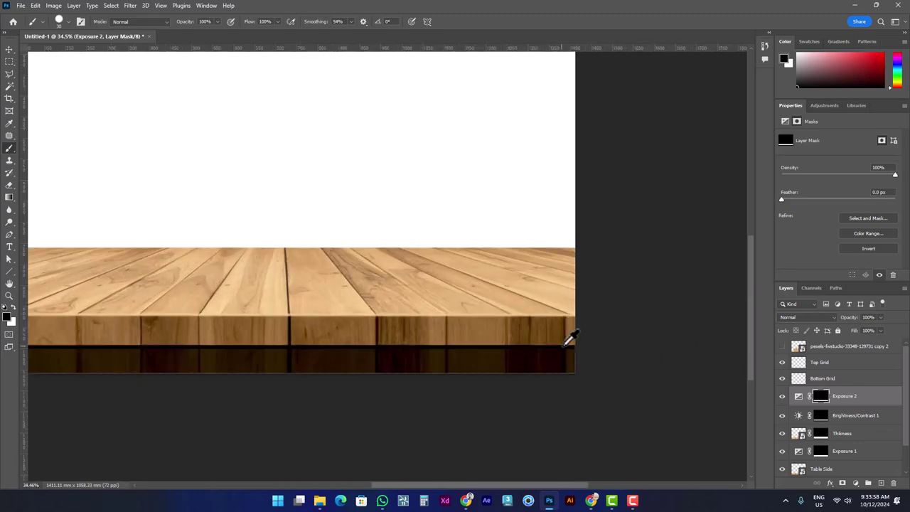
scroll(626, 356, "up", 2)
scroll(652, 377, "up", 3)
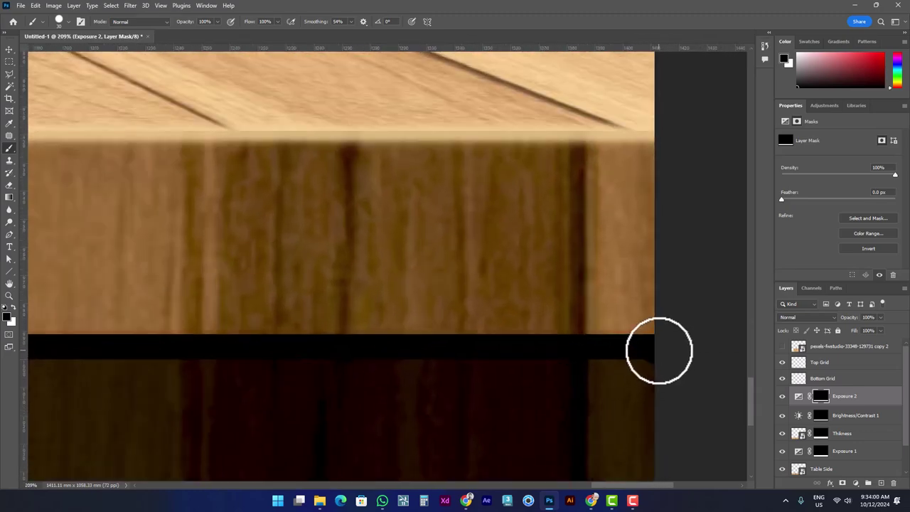
scroll(653, 360, "down", 1)
scroll(666, 358, "down", 1)
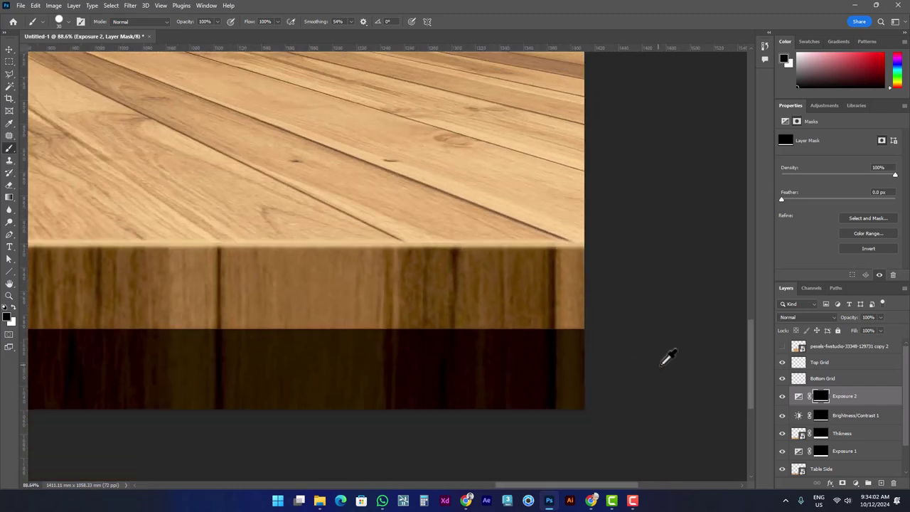
scroll(681, 360, "down", 2)
scroll(661, 358, "down", 2)
scroll(611, 334, "down", 2)
- Centre the image and briefly hide the Thinness layer to compare the front edge
left_click_drag(483, 229, 590, 264)
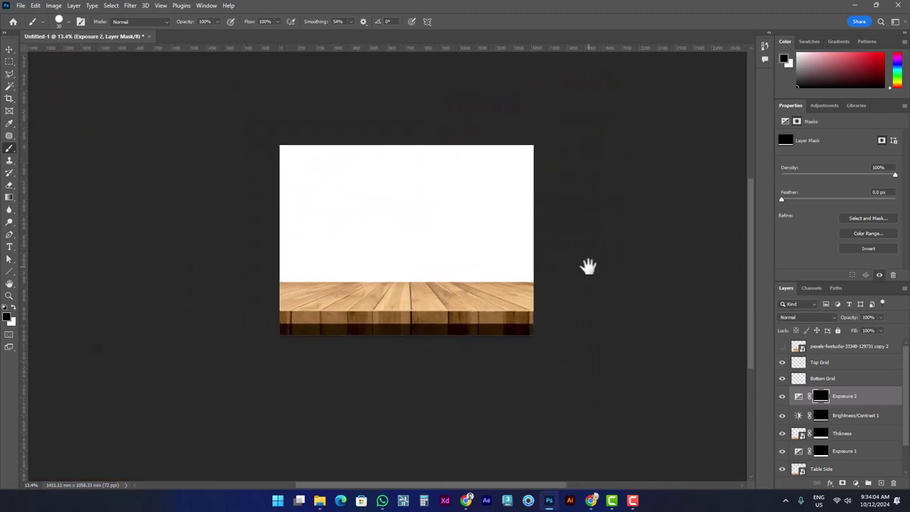
scroll(463, 280, "up", 1)
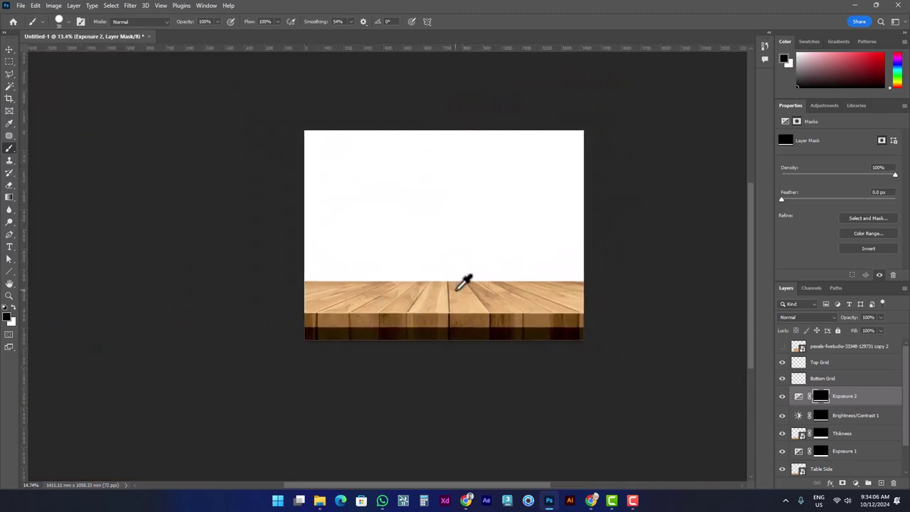
scroll(464, 284, "up", 3)
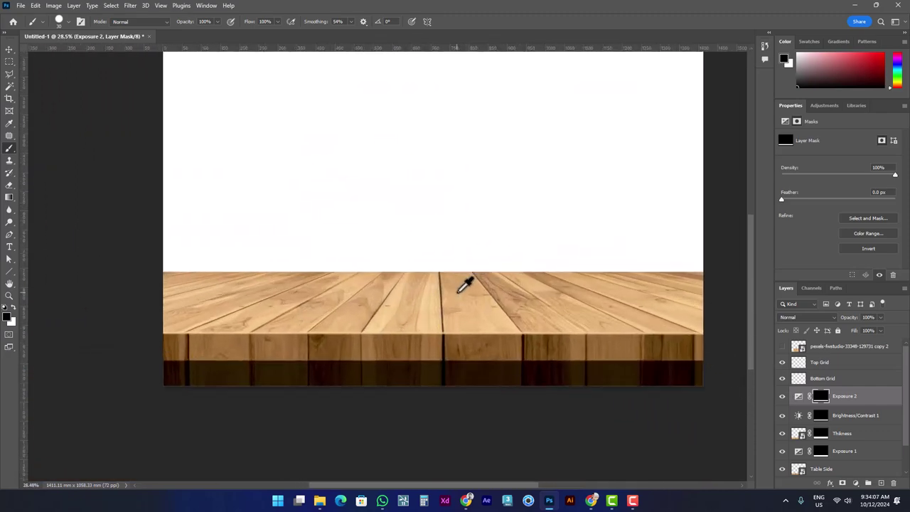
left_click(782, 434)
scroll(818, 420, "down", 2)
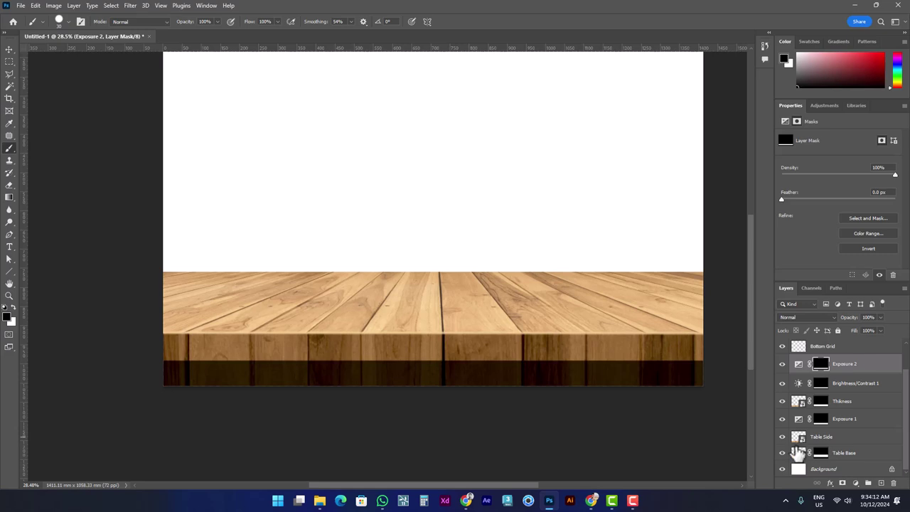
- On Table Base, draw a rectangular marquee across the full width of the tabletop planks
left_click(797, 456)
left_click(821, 455, "ctrl")
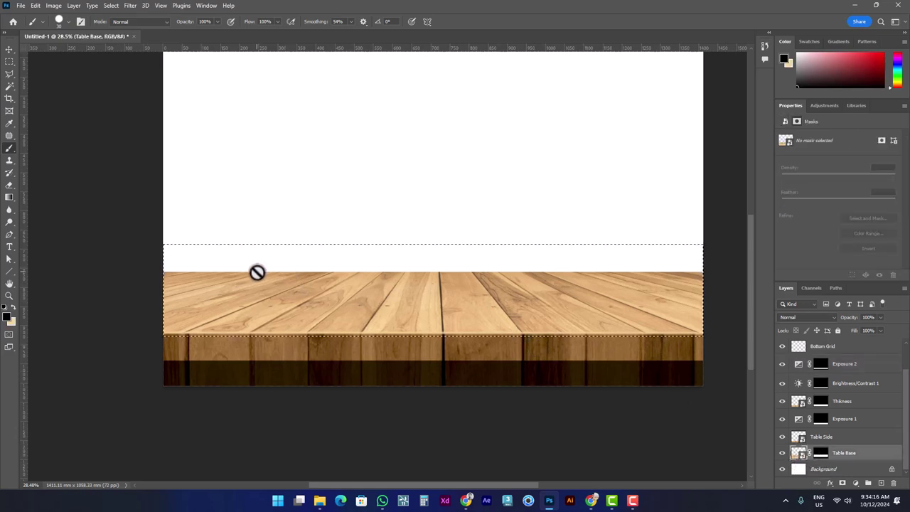
key("ctrl+d")
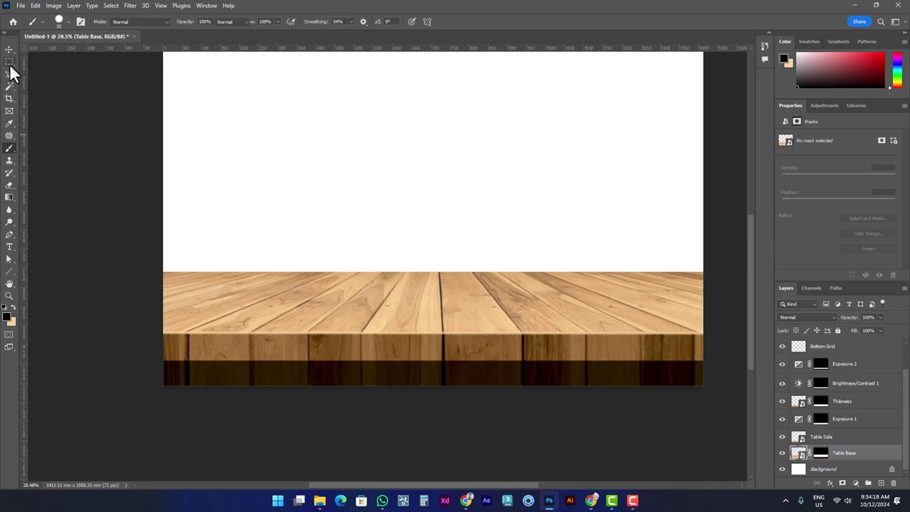
left_click(10, 64)
left_click_drag(157, 271, 721, 331)
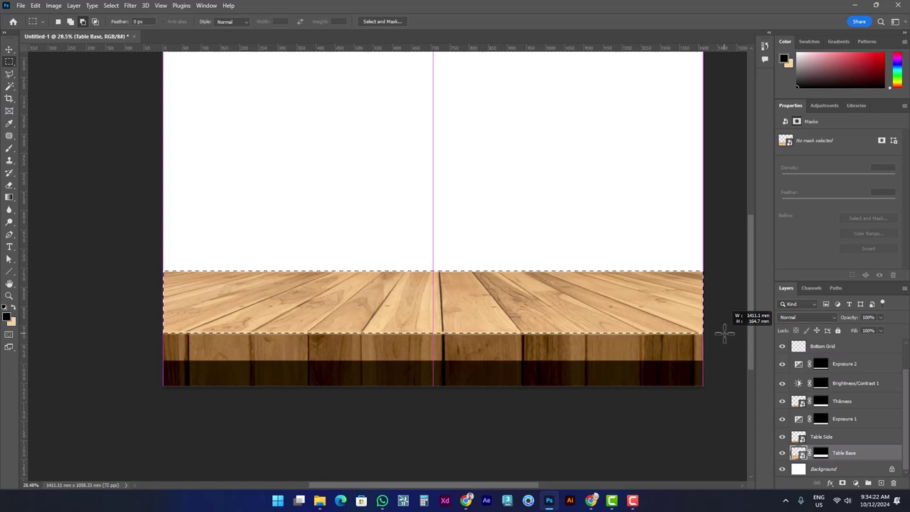
left_click_drag(724, 333, 721, 328)
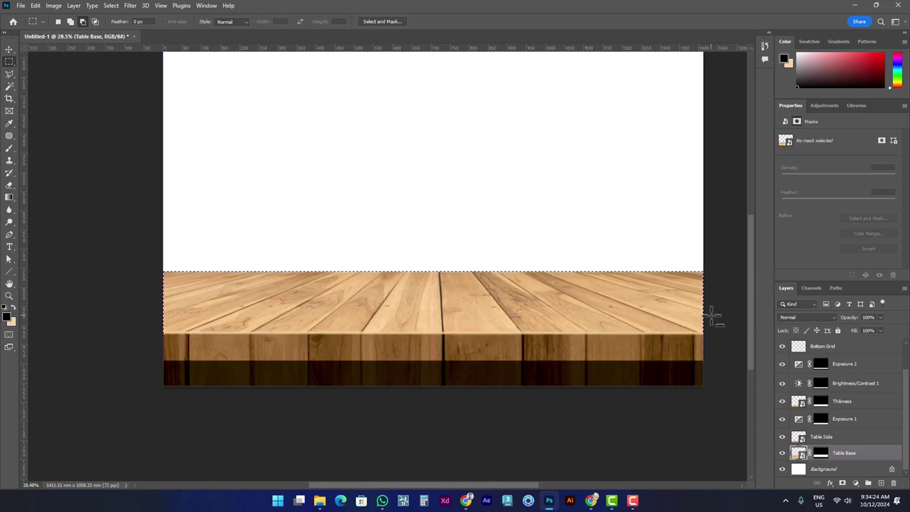
- Add an empty layer above Table Base and sample a backdrop grey without changing the colour
left_click(799, 453)
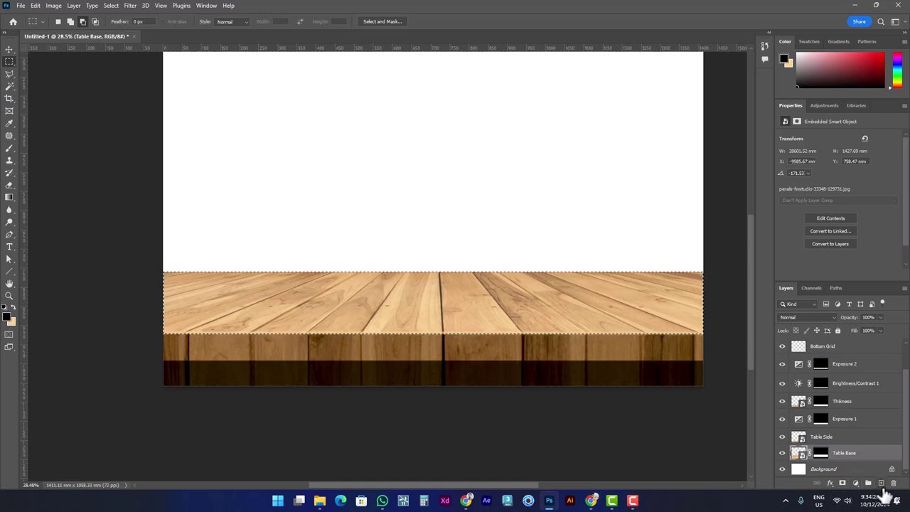
left_click(883, 484)
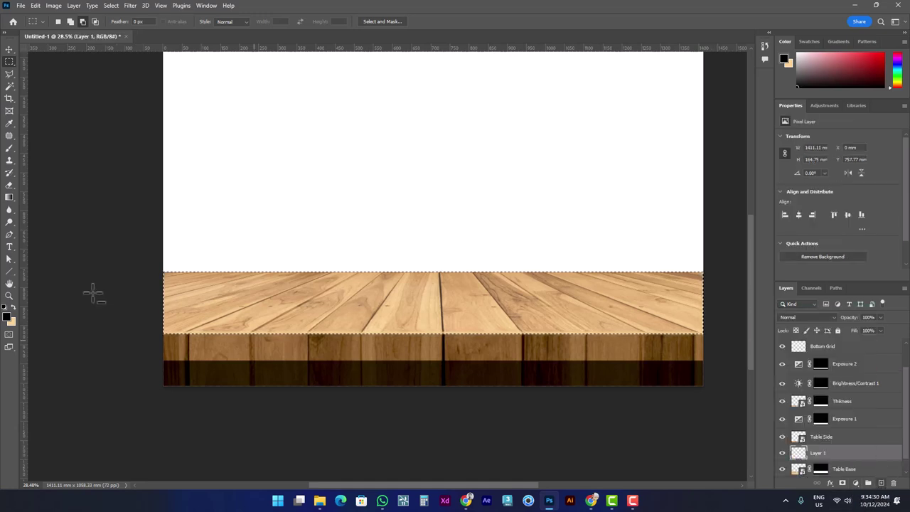
left_click(7, 317)
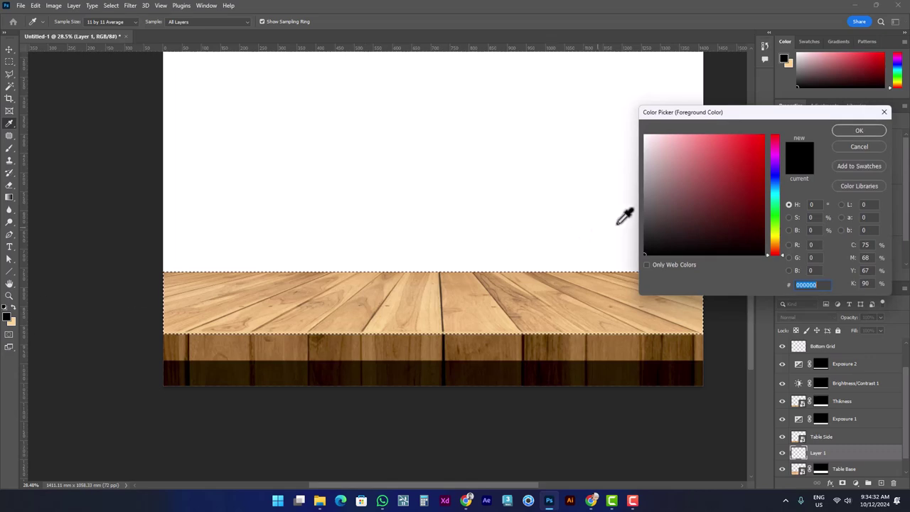
left_click_drag(625, 217, 759, 182)
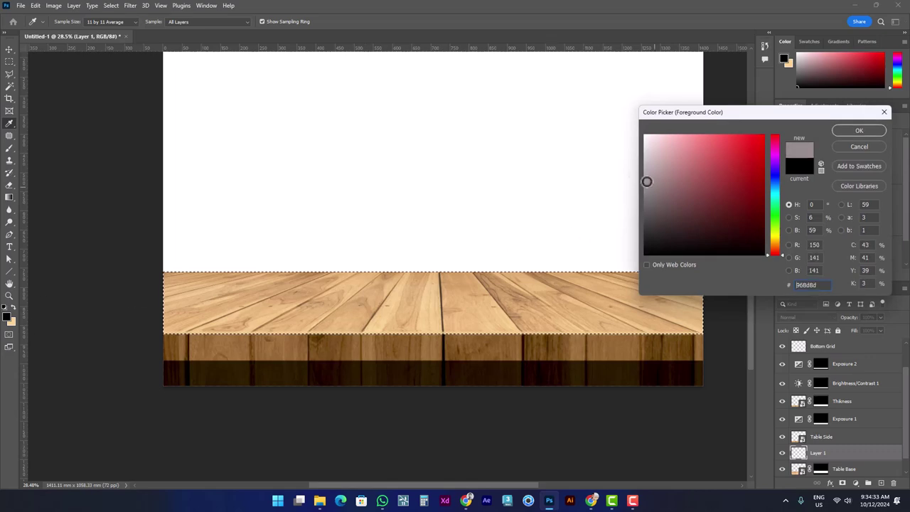
left_click(860, 146)
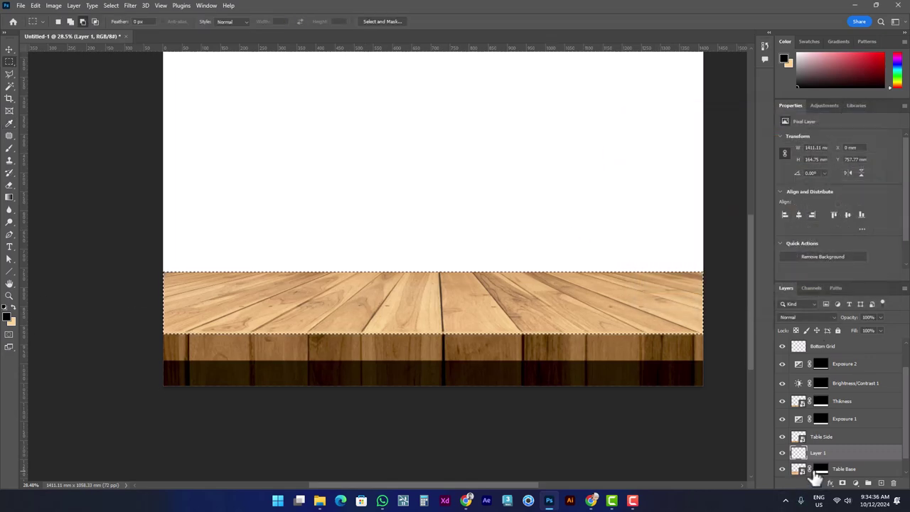
- Add a gradient fill layer above Table Base angled at -90°
left_click(815, 470)
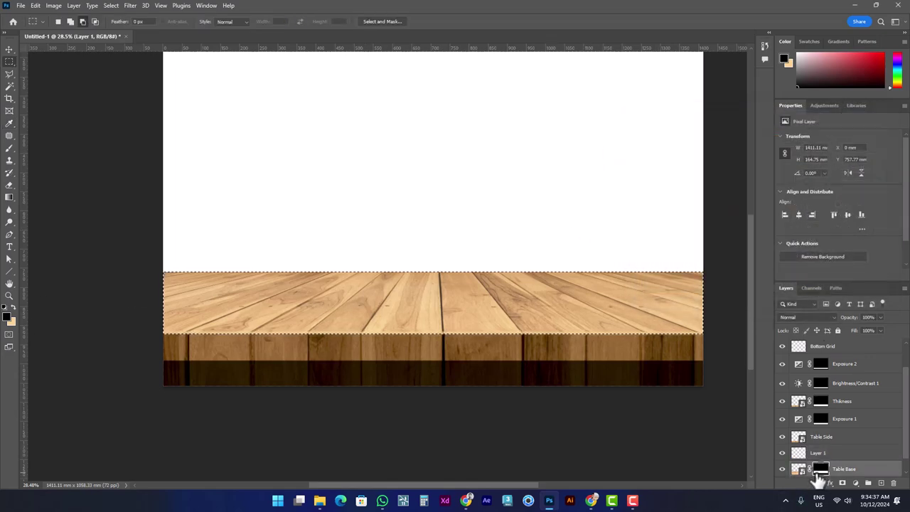
left_click(856, 483)
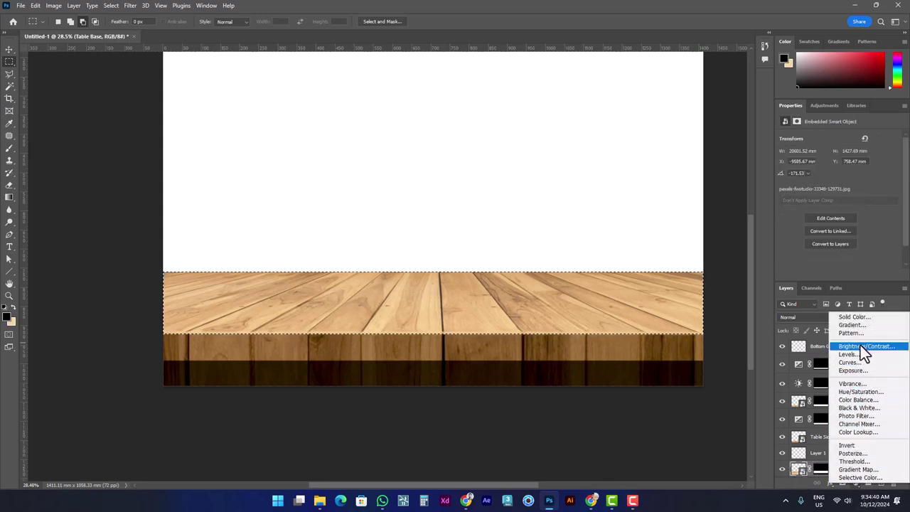
left_click(853, 326)
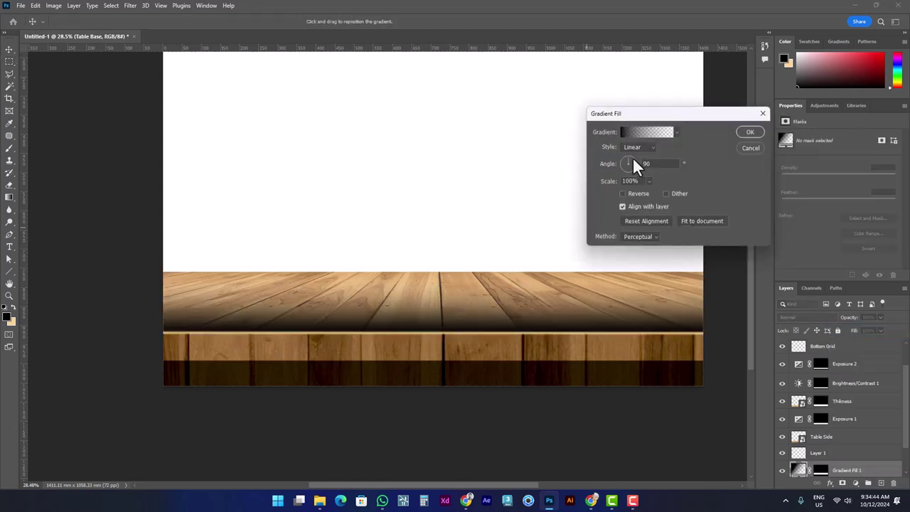
mouse_move(627, 174)
left_mouse_down()
mouse_move(626, 156)
mouse_move(632, 168)
left_mouse_up()
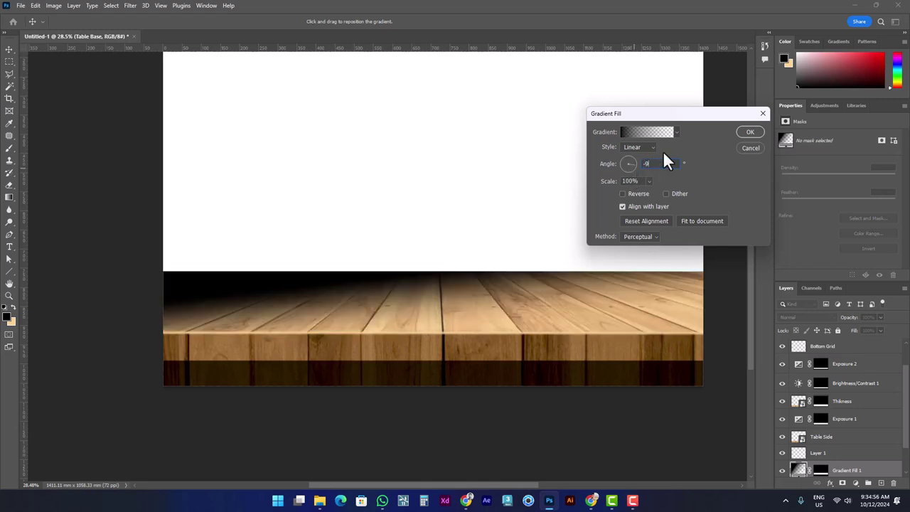
type("-90")
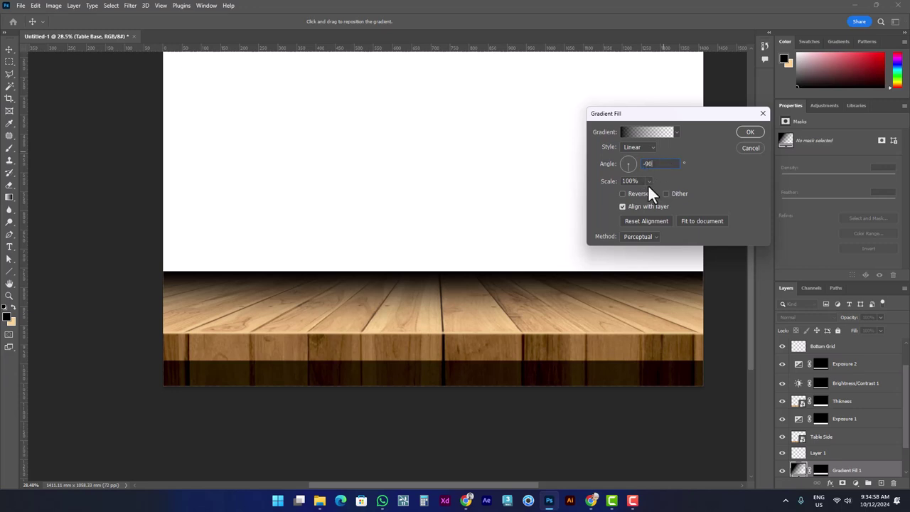
- Recolour the gradient's black stop to dark brown 56401b and apply the fill
left_click(645, 134)
left_click(616, 297)
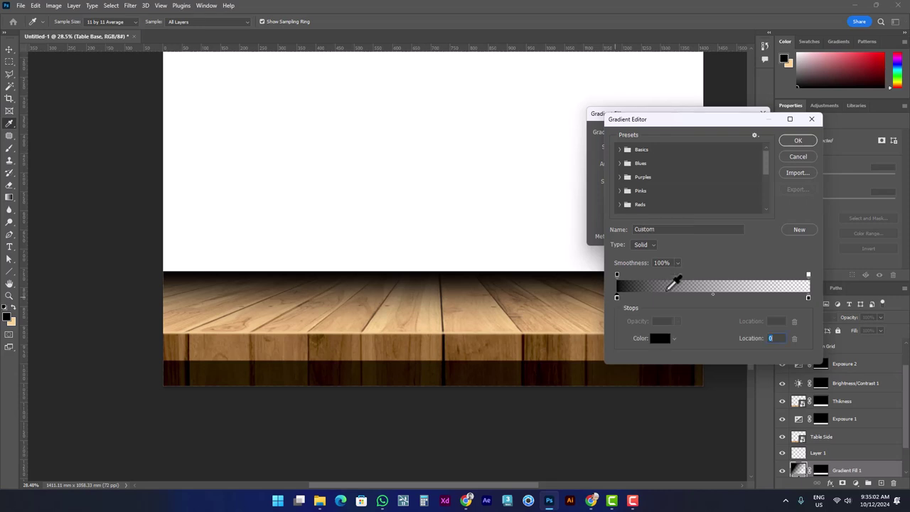
left_click(661, 339)
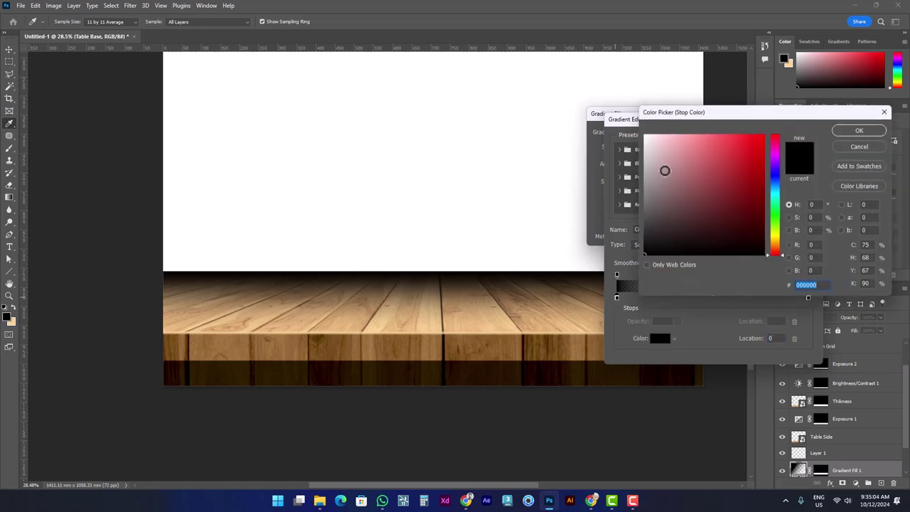
left_click_drag(665, 171, 644, 224)
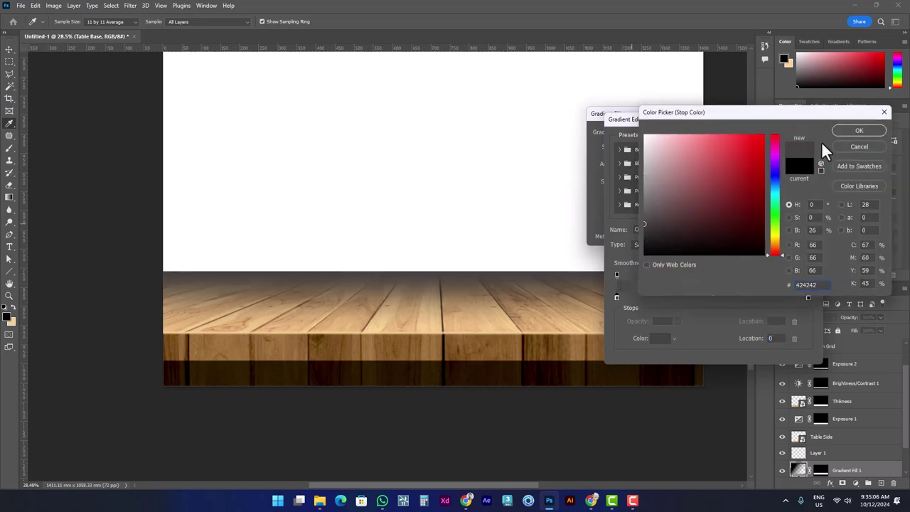
left_click(776, 243)
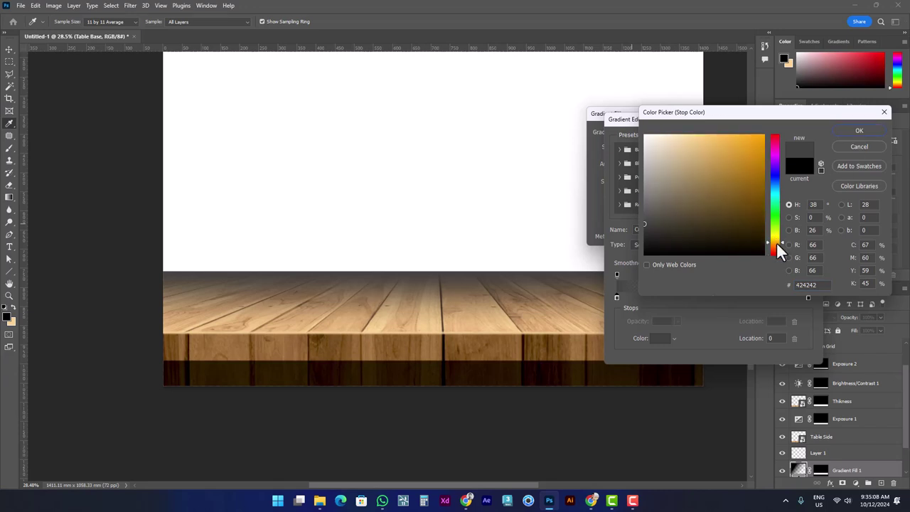
left_click_drag(738, 209, 727, 215)
left_click(859, 130)
left_click(788, 143)
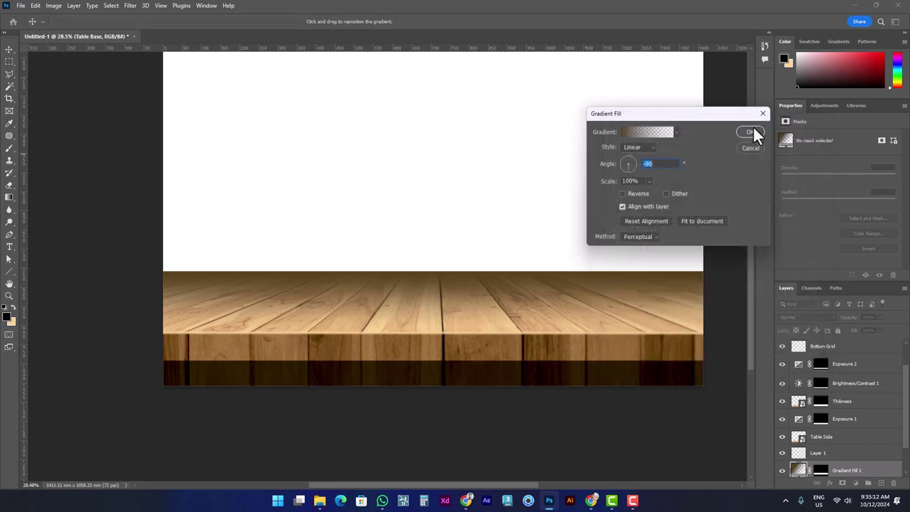
left_click(750, 133)
left_click(804, 315)
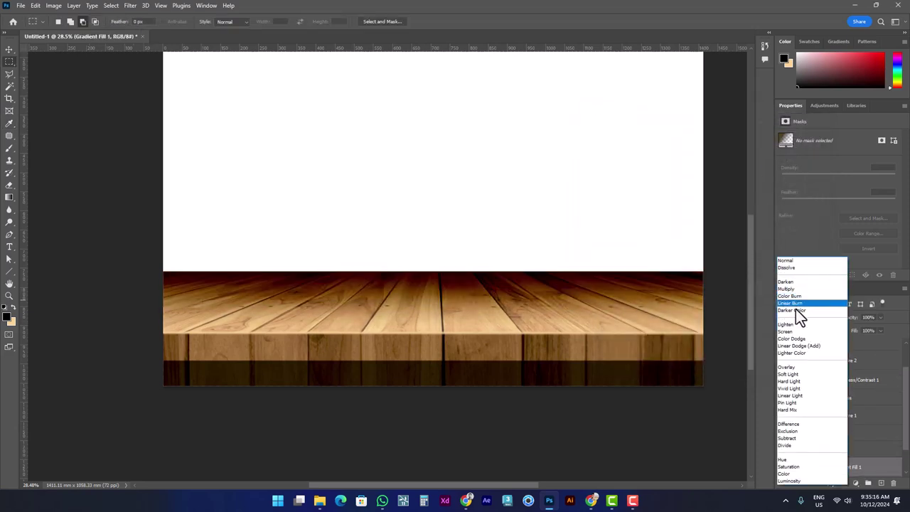
- Set Gradient Fill 1 to Hard Light and lower its opacity to 34%
left_click(799, 384)
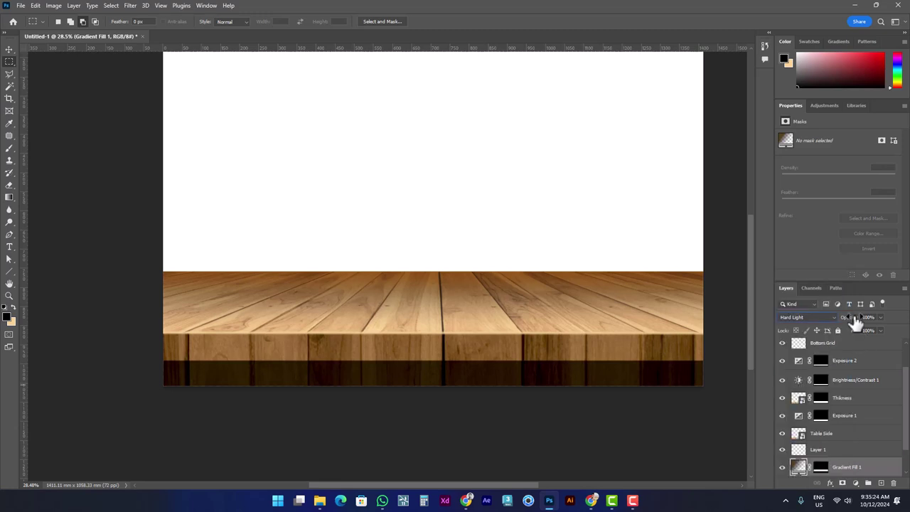
mouse_move(855, 318)
left_mouse_down()
mouse_move(822, 325)
mouse_move(845, 335)
left_mouse_up()
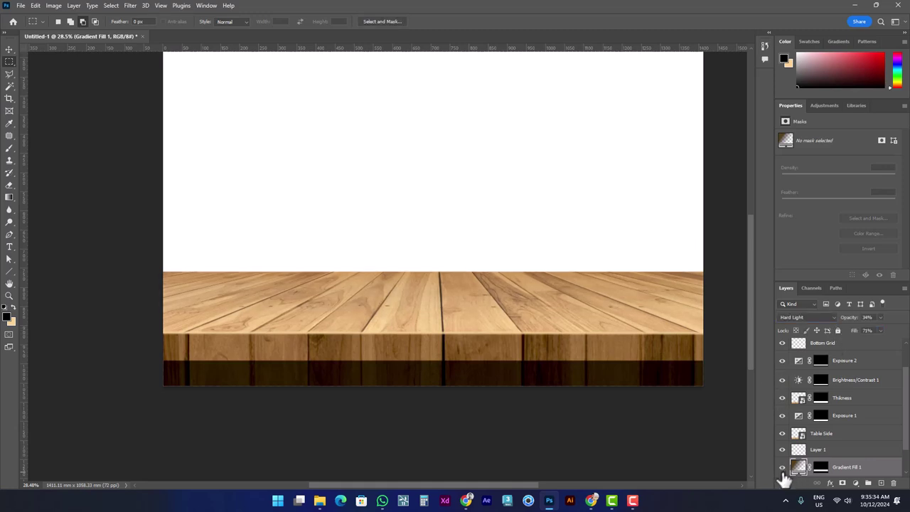
- Show the pexels copy 2 wood-plank layer and move it up over the canvas top
scroll(480, 347, "down", 1)
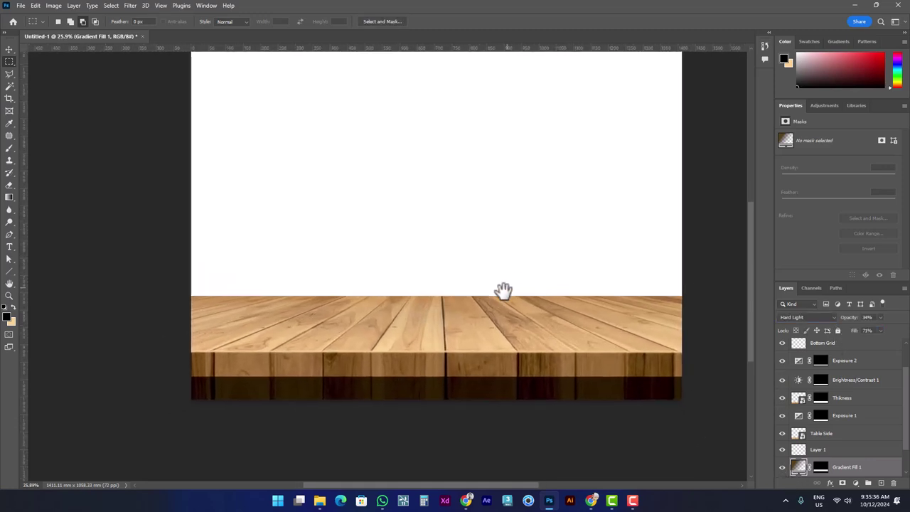
scroll(502, 296, "down", 1)
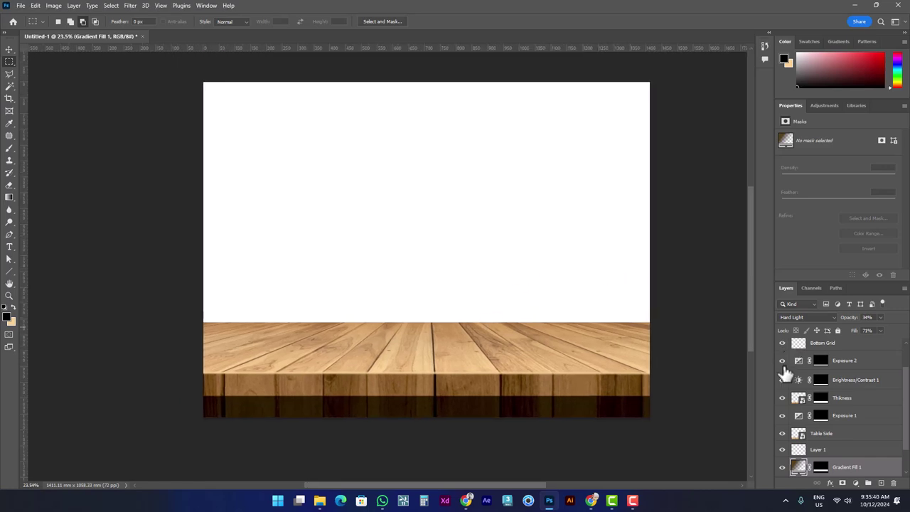
scroll(807, 384, "up", 2)
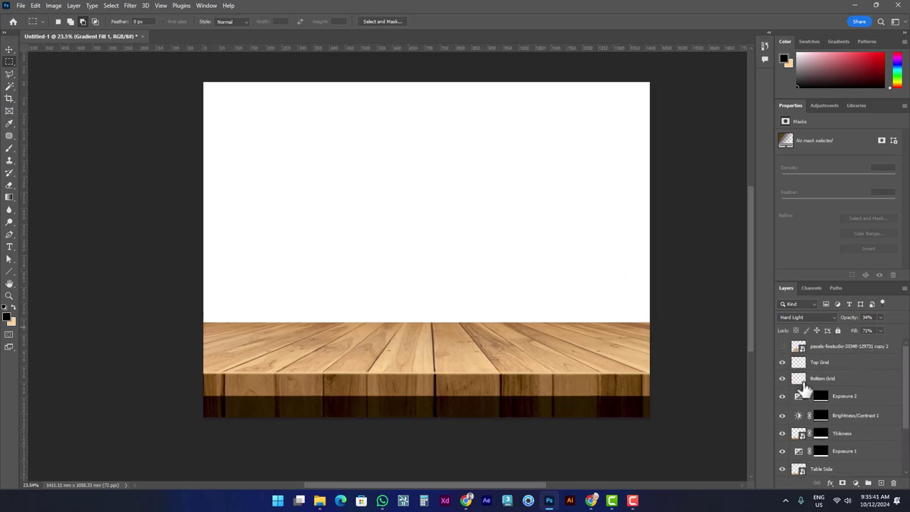
left_click(782, 346)
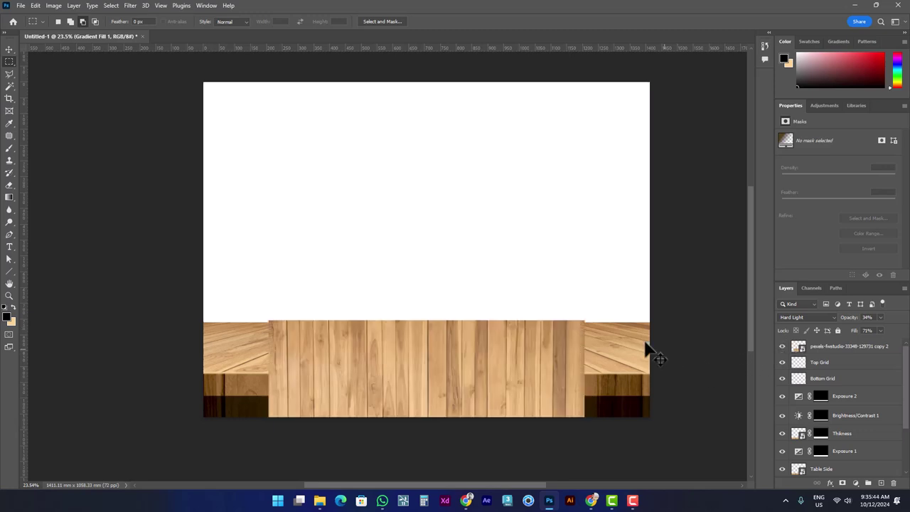
key("ctrl+t")
key("Return")
left_click(825, 346)
key("ctrl+t")
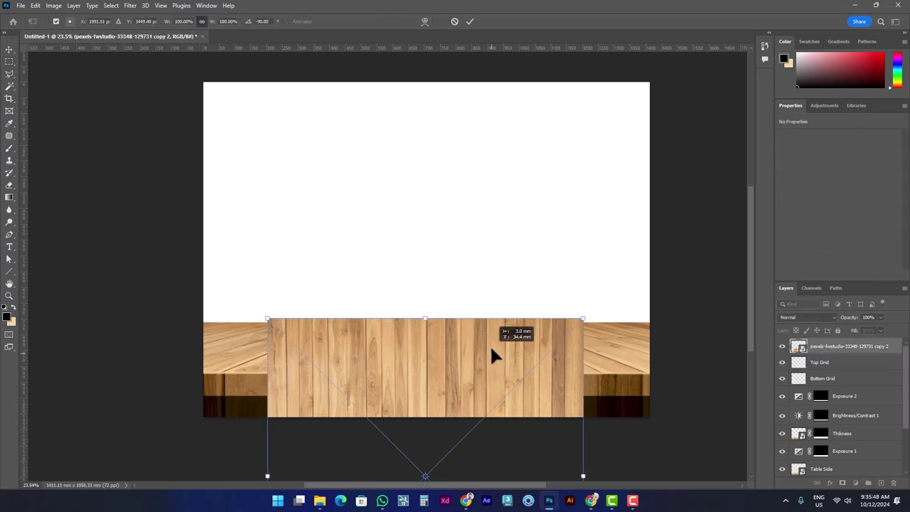
left_click_drag(490, 345, 492, 183)
key("Return")
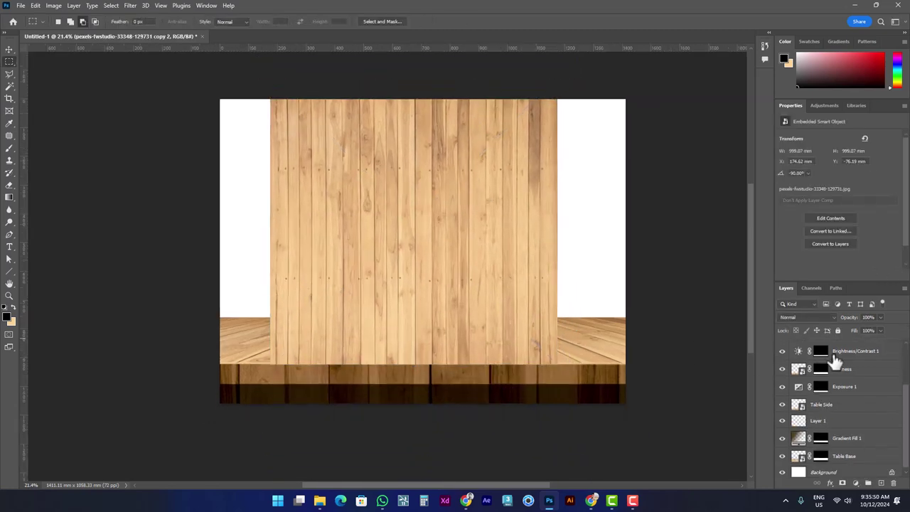
- Place the plank layer just above Background, enlarge it to 1426.99 mm, then hide it
left_click_drag(836, 353, 841, 496)
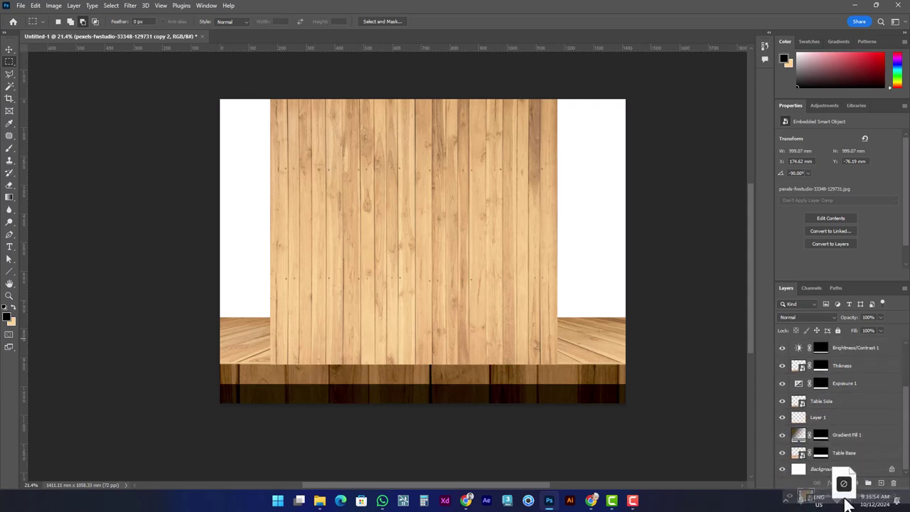
left_click_drag(842, 495, 844, 462)
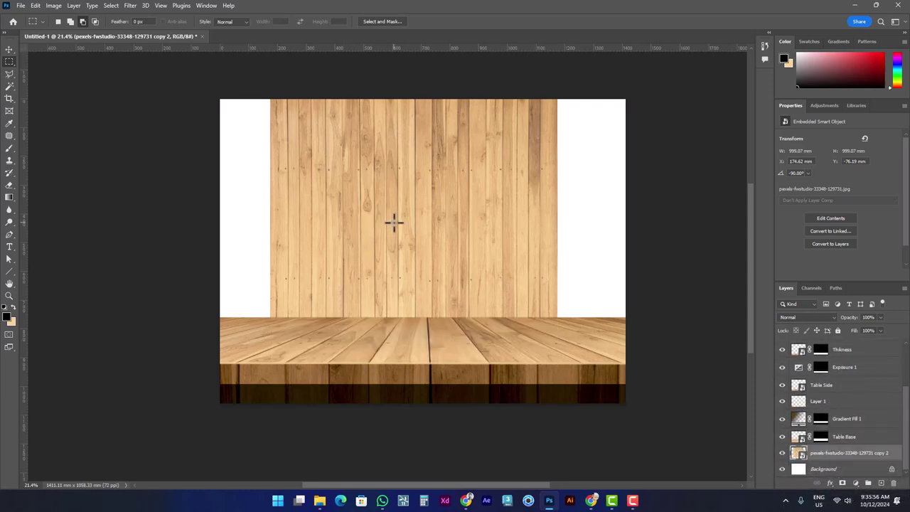
key("ctrl+t")
scroll(417, 197, "down", 3)
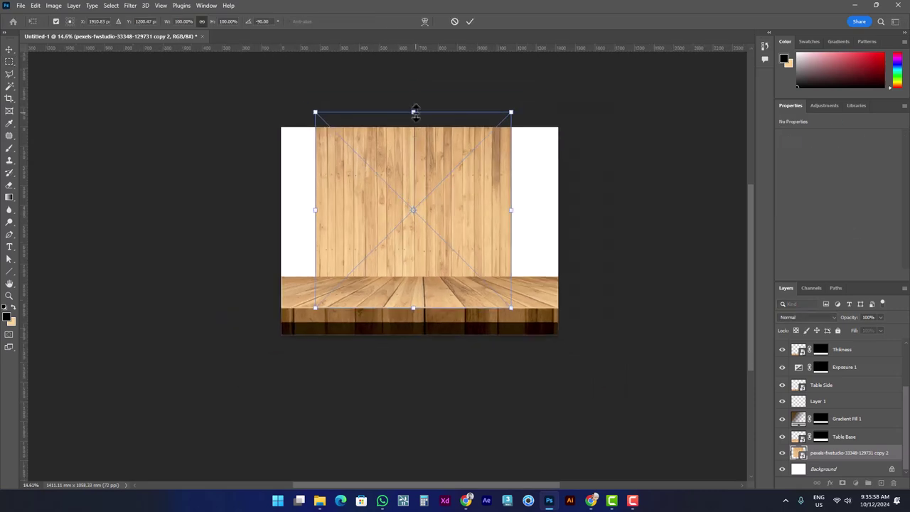
mouse_move(413, 126)
left_mouse_down()
mouse_move(417, 84)
mouse_move(447, 173)
left_mouse_up()
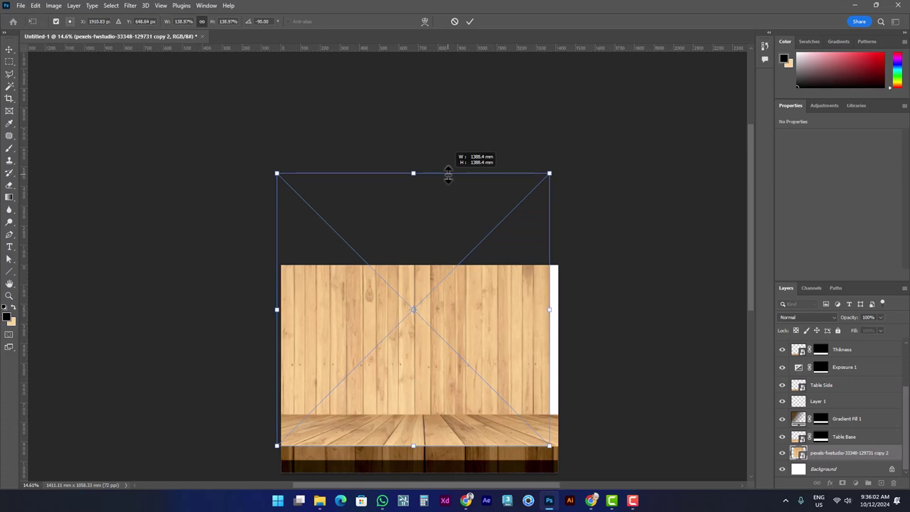
left_click_drag(471, 337, 492, 342)
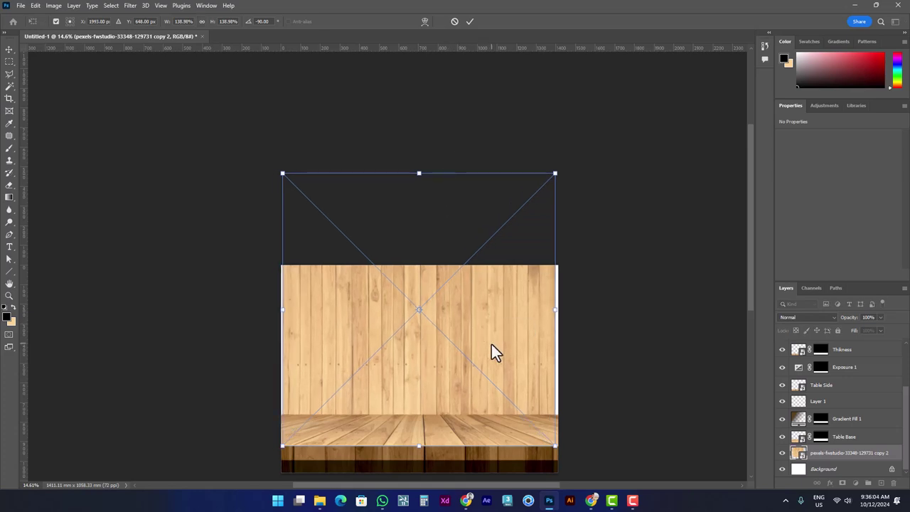
left_click_drag(418, 173, 418, 165)
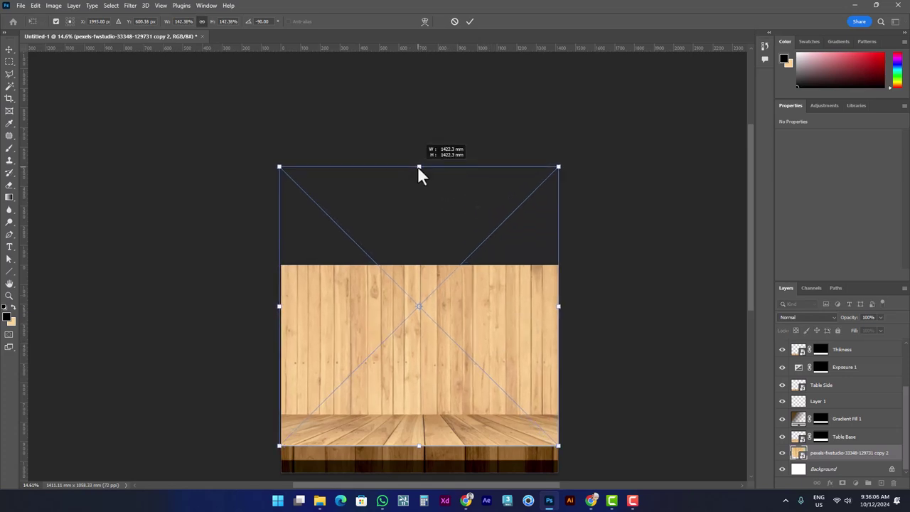
left_click_drag(376, 321, 381, 327)
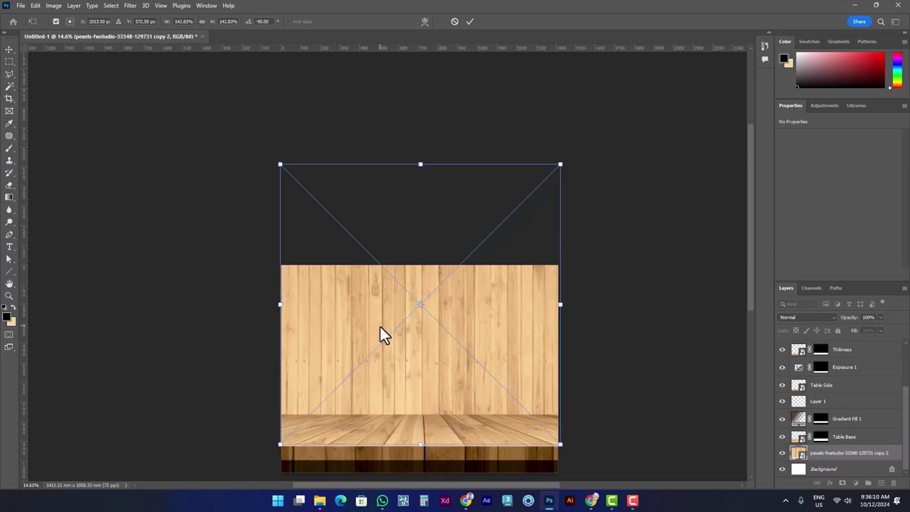
key("Return")
key("m")
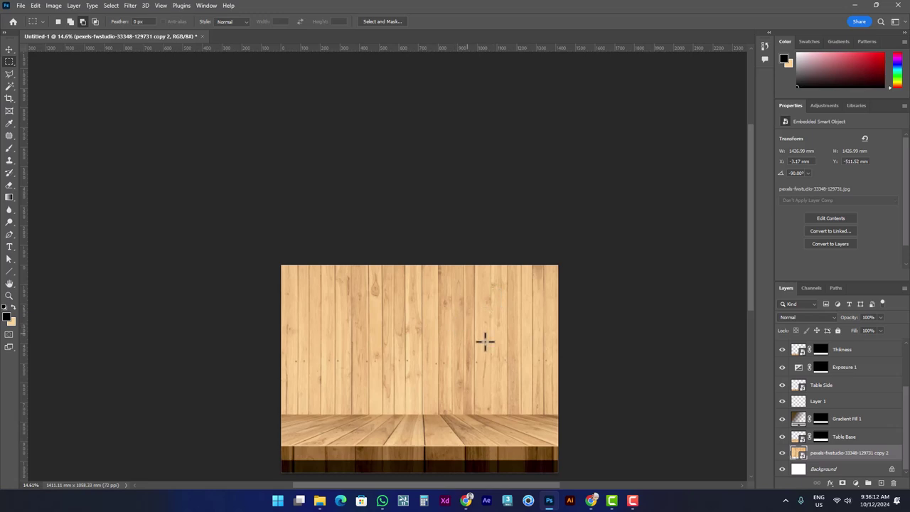
left_click(782, 453)
scroll(309, 376, "up", 3)
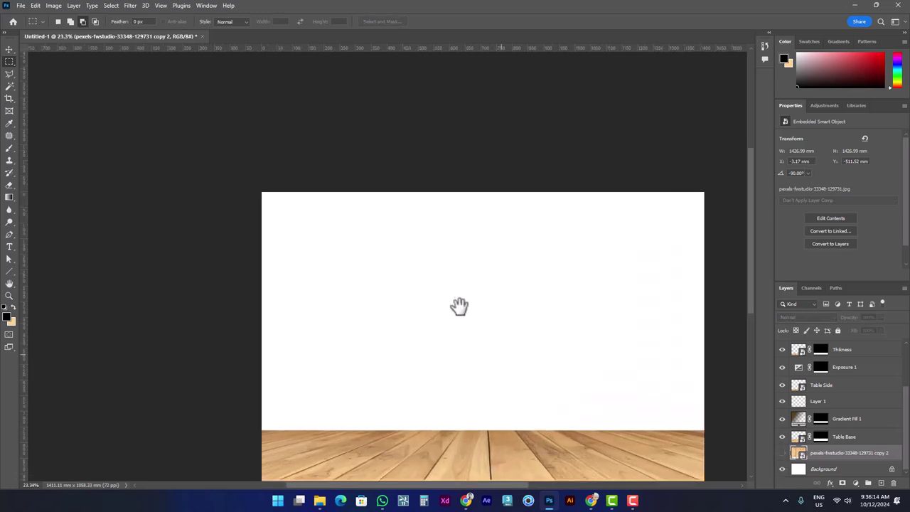
scroll(429, 260, "up", 3)
scroll(359, 341, "down", 2)
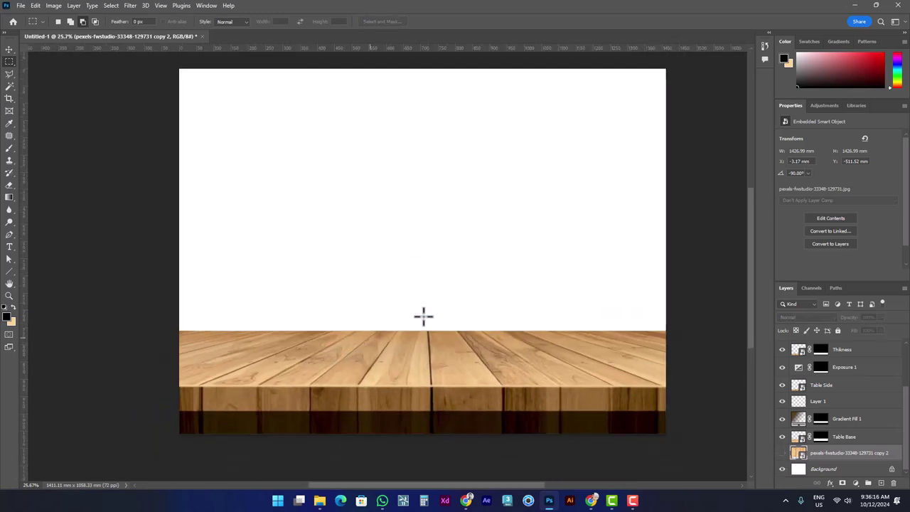
left_click_drag(510, 227, 504, 228)
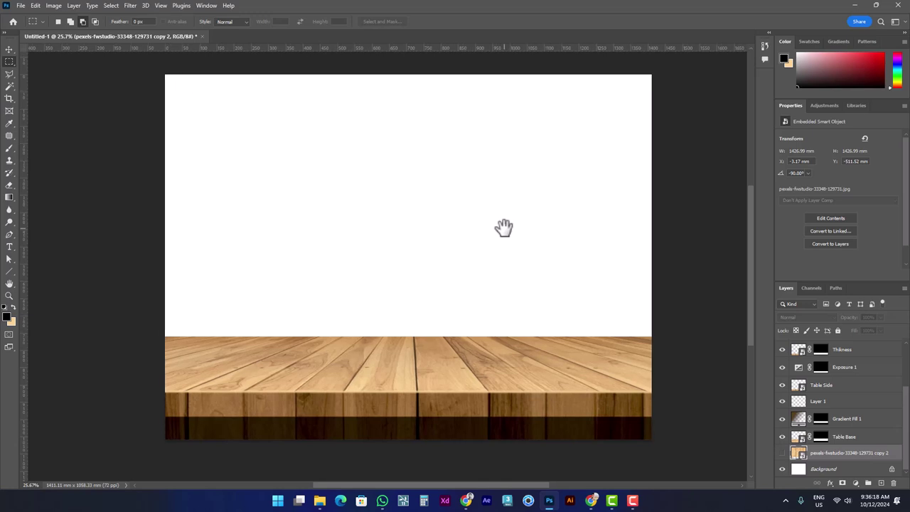
key("ctrl+o")
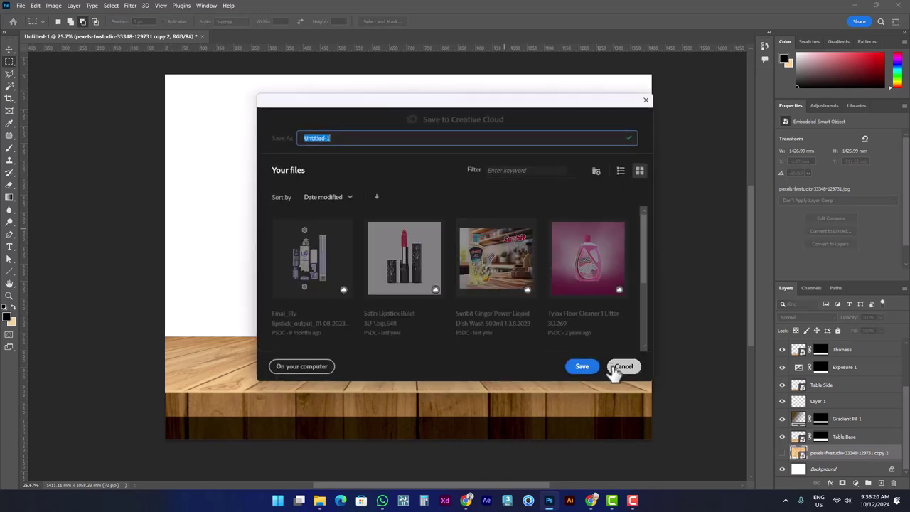
left_click(616, 368)
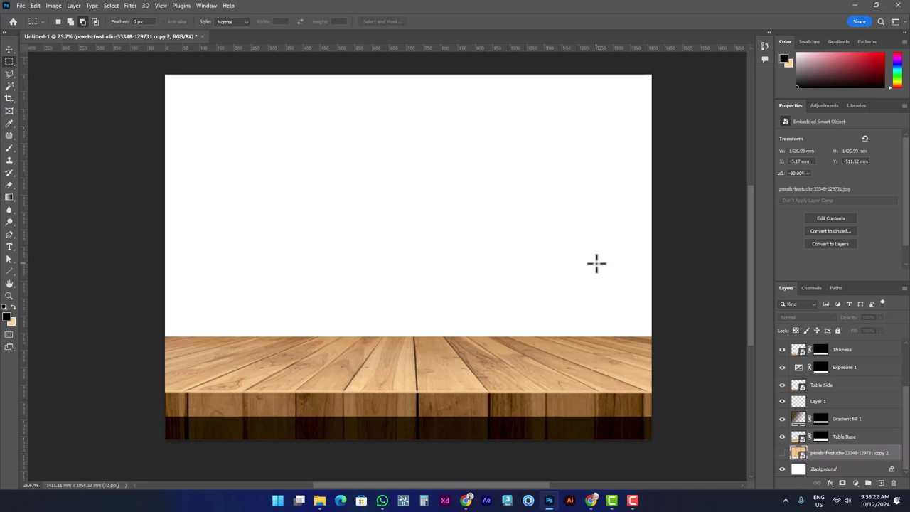